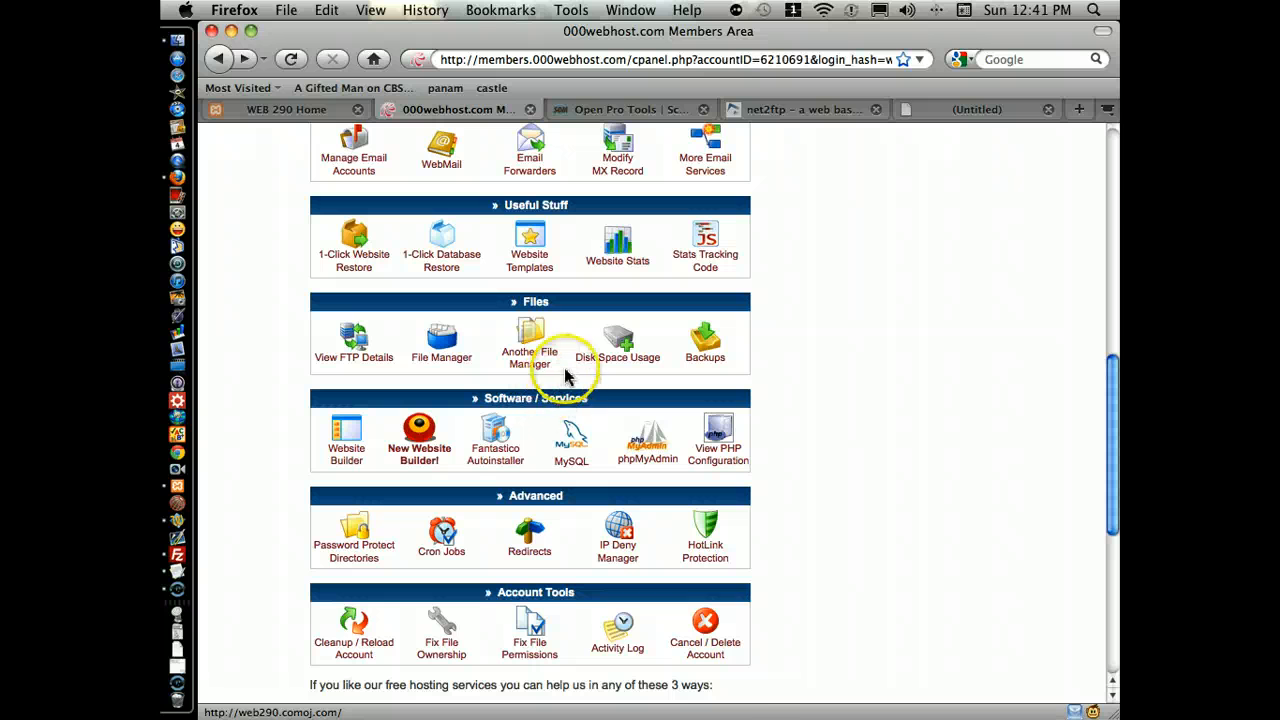
# Open the phpMyAdmin Access page from the Software/Services icons to see the account's MySQL database
pyautogui.click(651, 451)
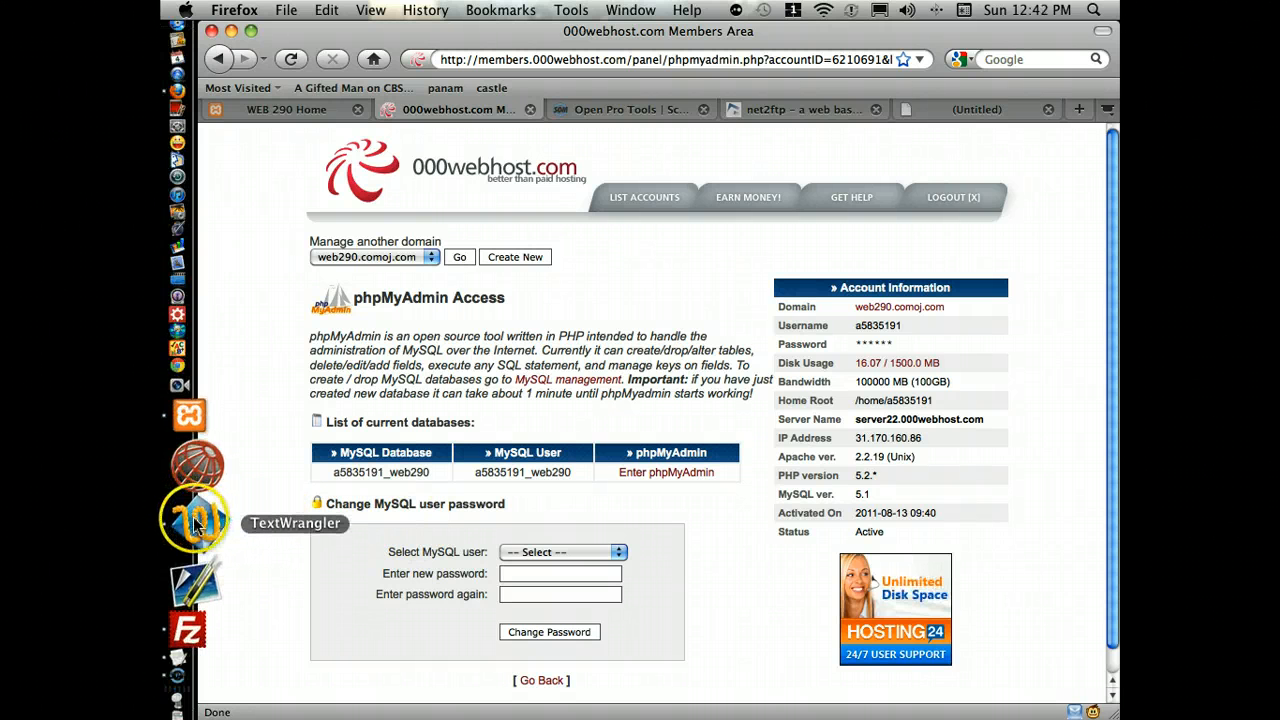
pyautogui.click(203, 578)
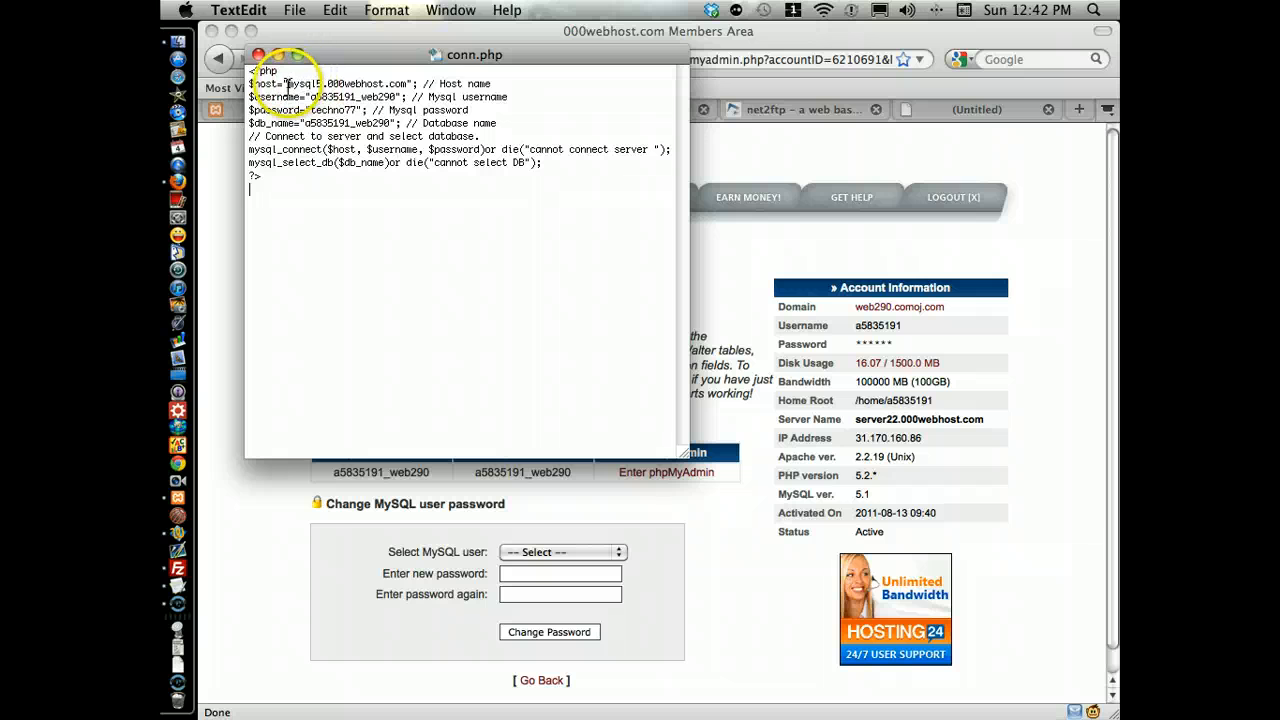
pyautogui.moveTo(288, 84); pyautogui.dragTo(409, 79)
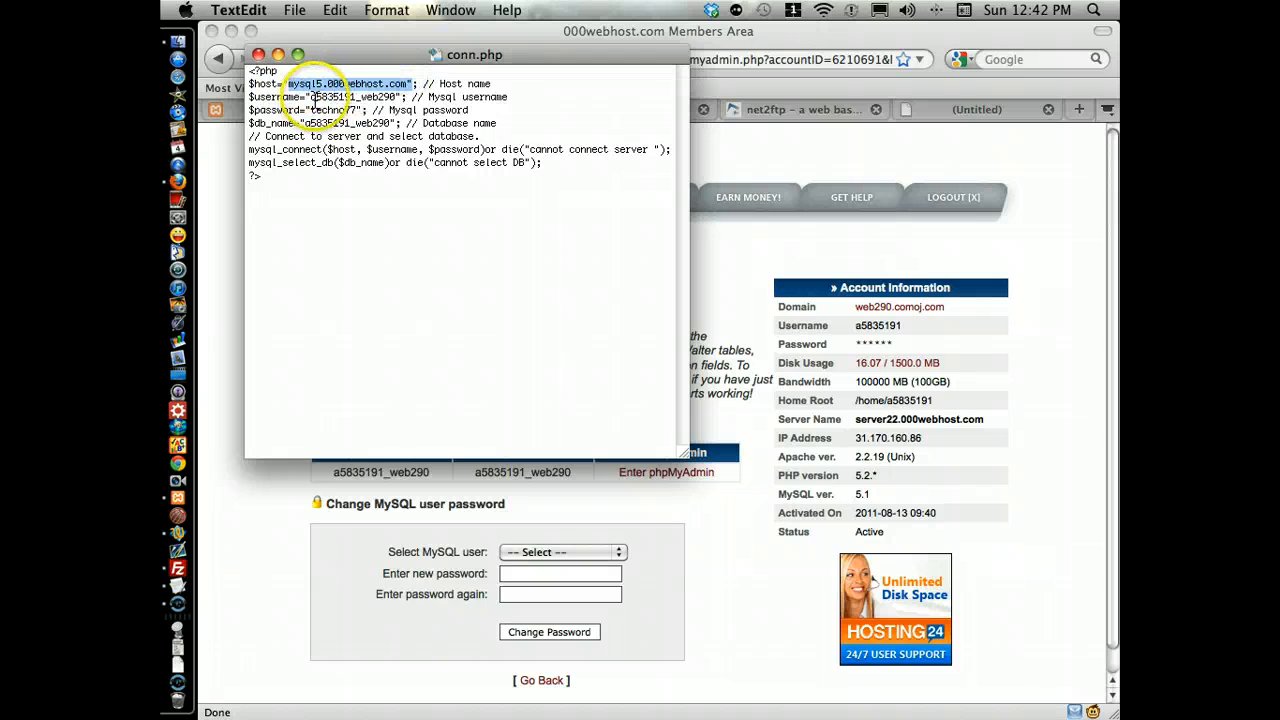
pyautogui.moveTo(311, 110); pyautogui.dragTo(352, 110)
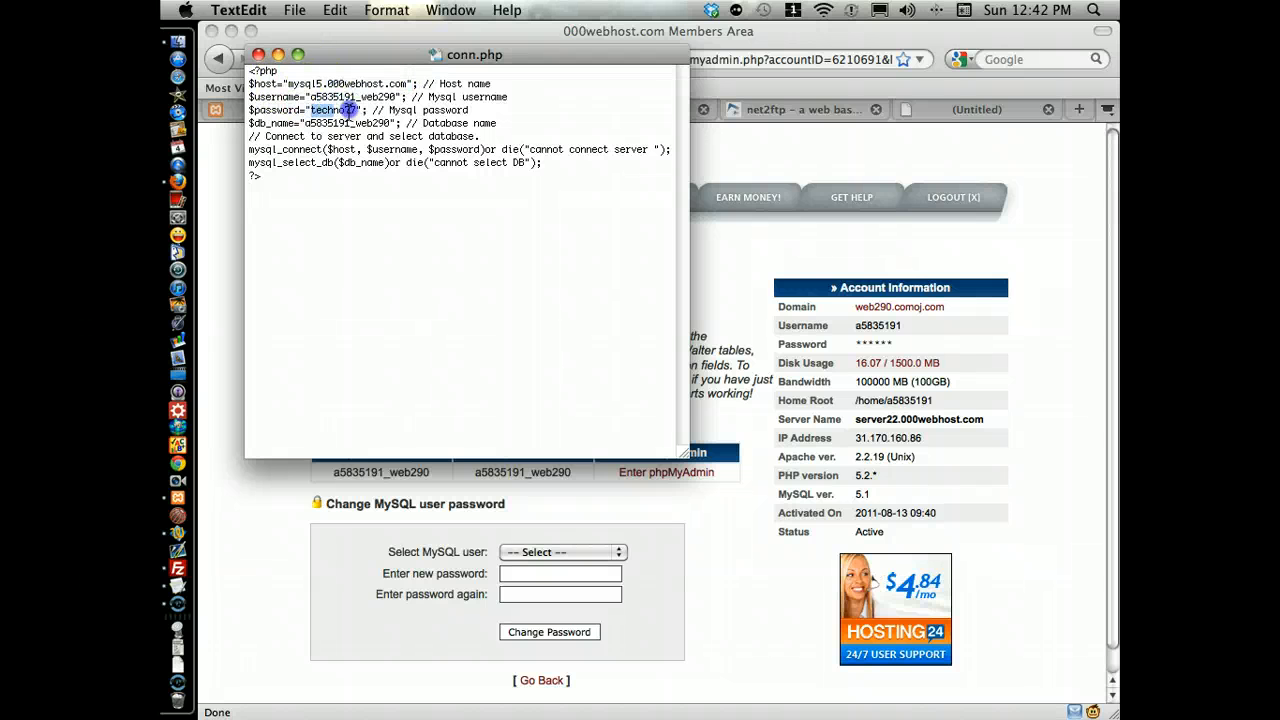
pyautogui.click(278, 55)
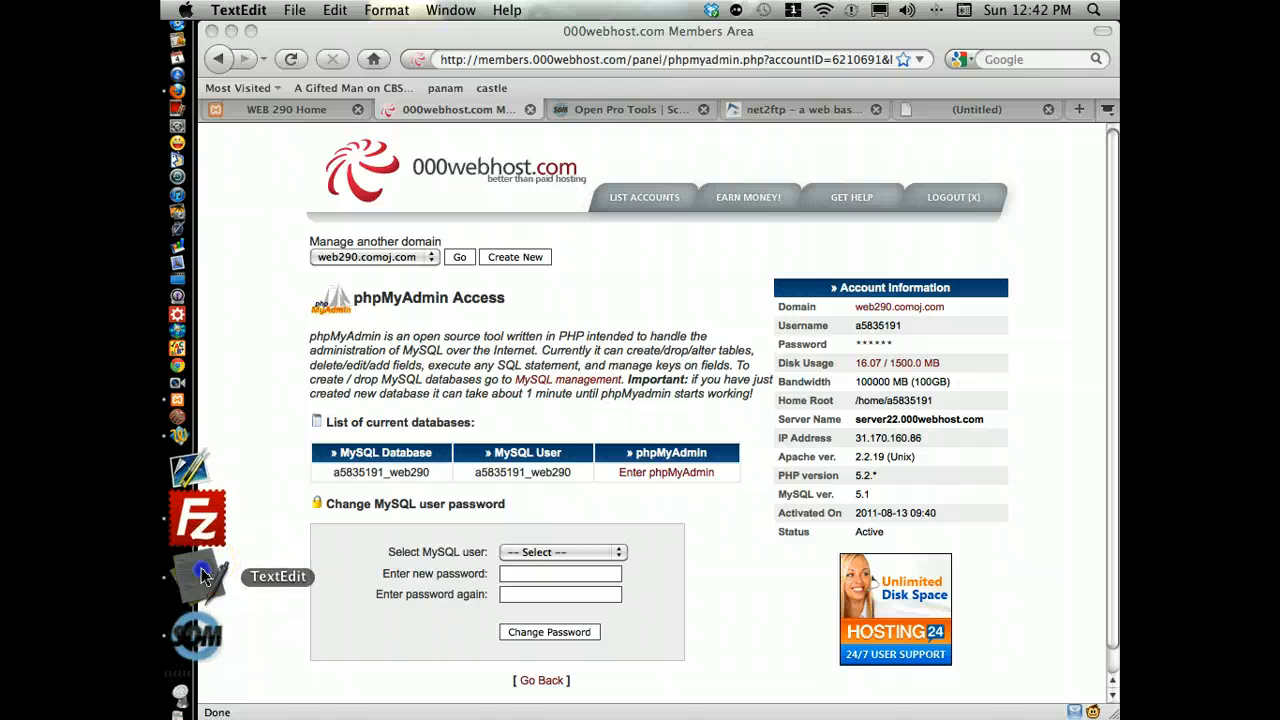
pyautogui.click(245, 510)
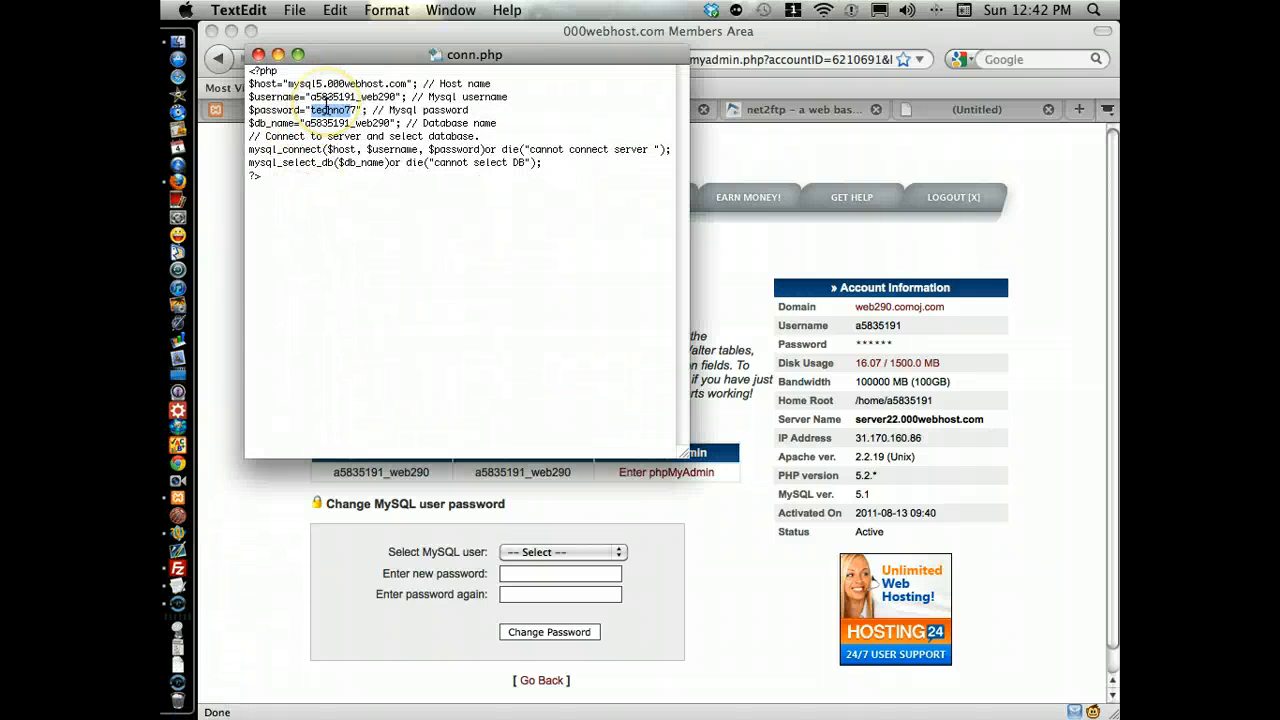
pyautogui.click(278, 55)
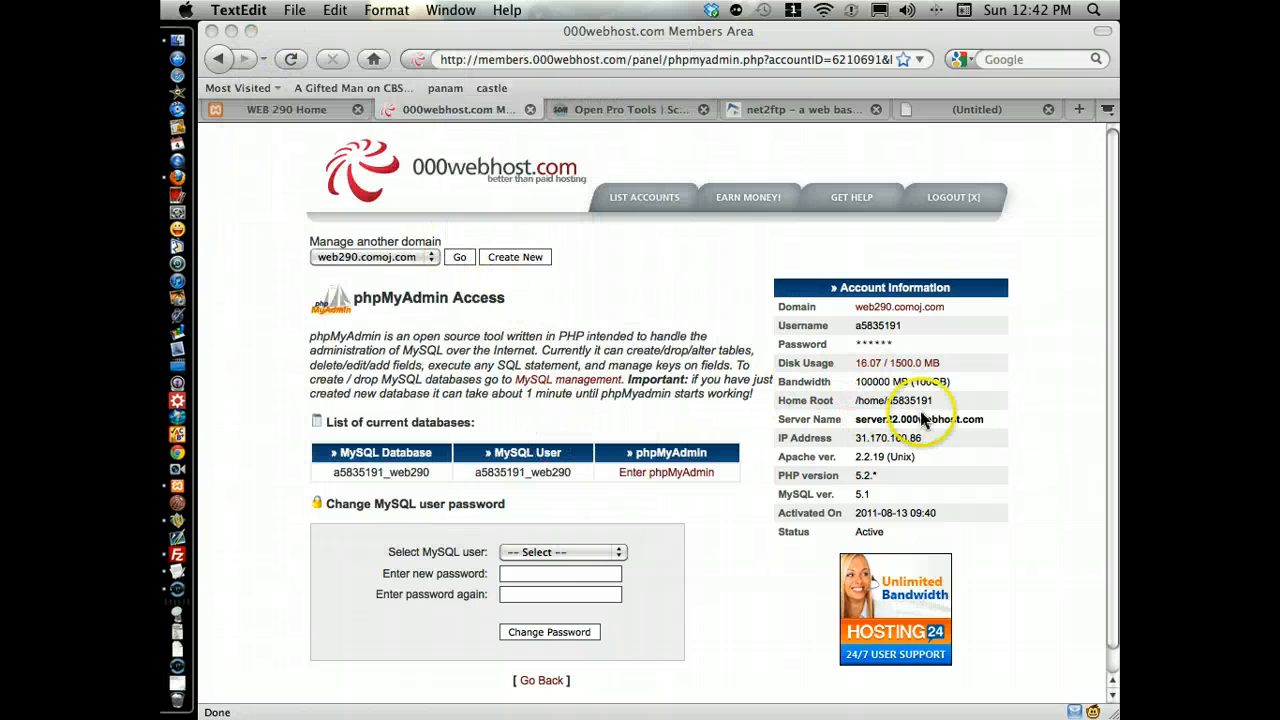
# Enter phpMyAdmin for the web290 database and open the MySQL 5.5 documentation in a new tab
pyautogui.click(649, 476)
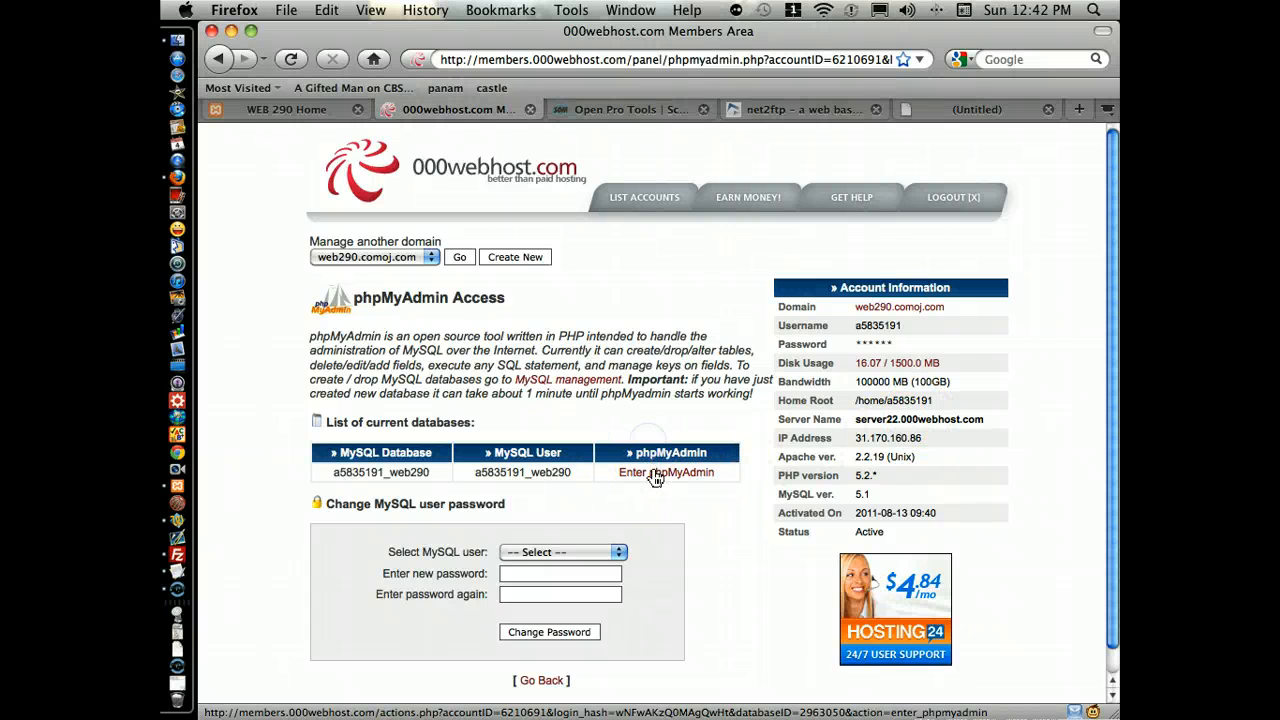
pyautogui.click(656, 476)
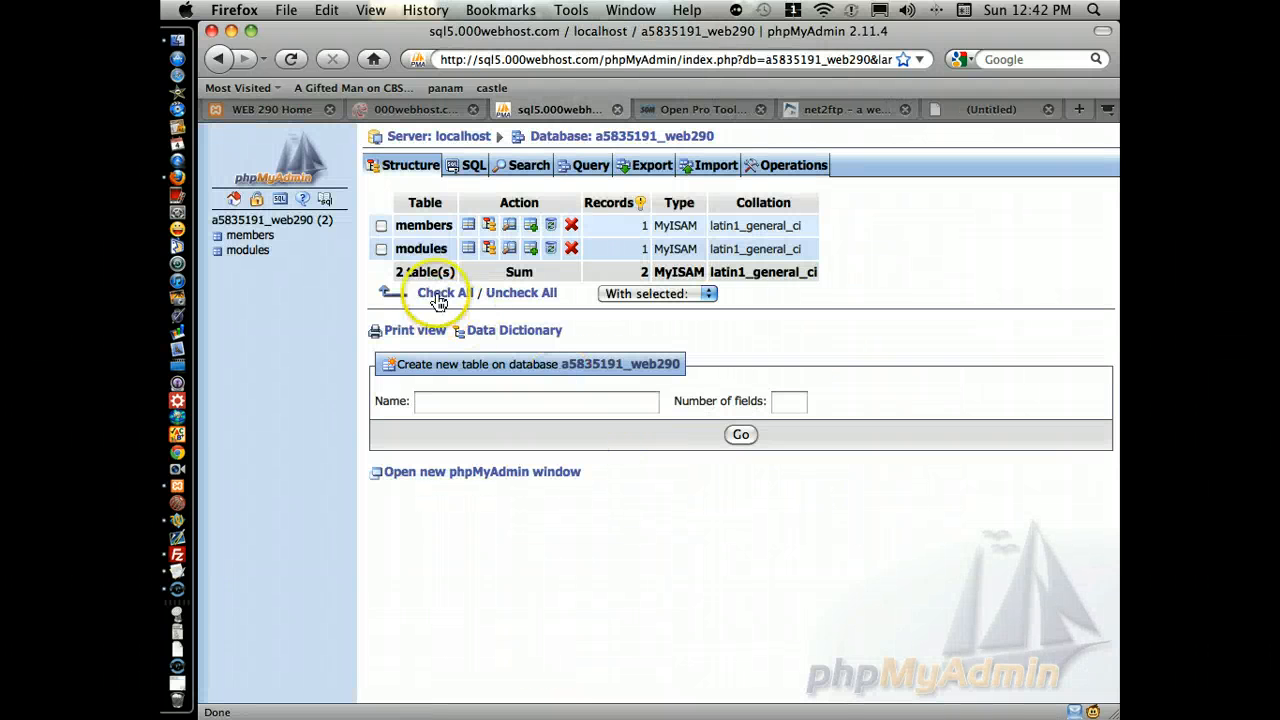
pyautogui.click(327, 204)
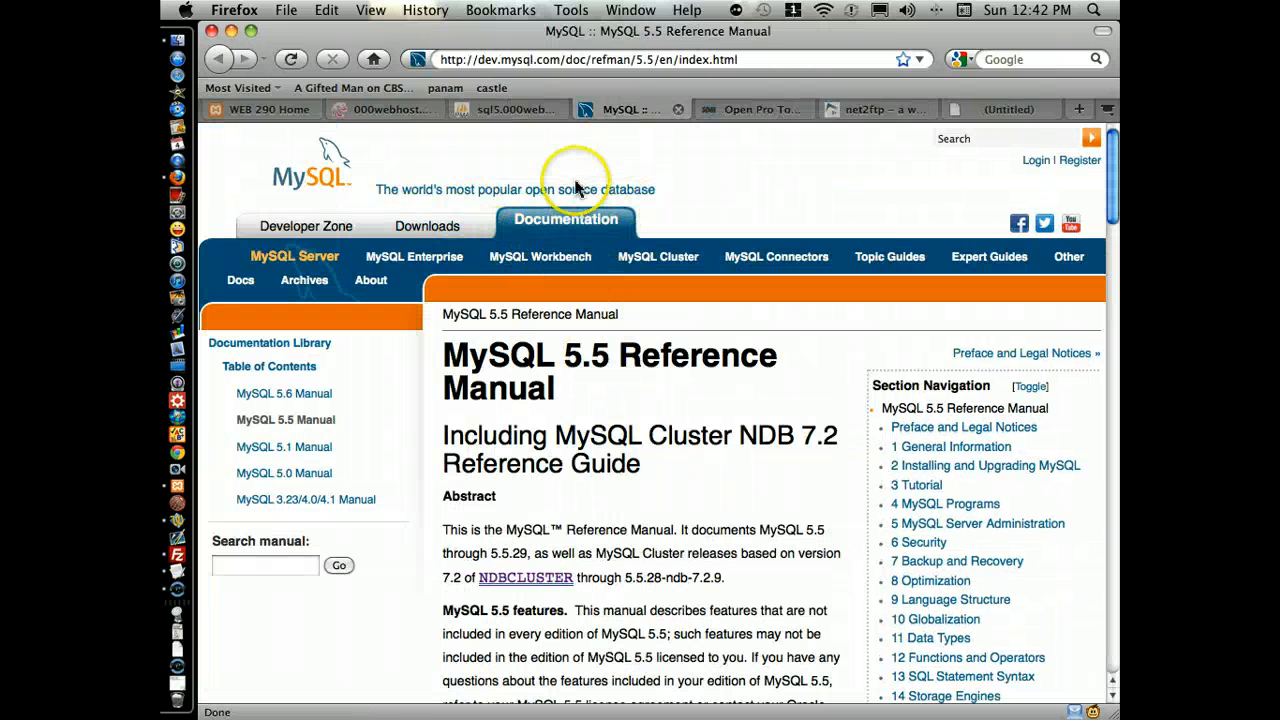
# Go to phpMyAdmin's home view, then return to the 000webhost phpMyAdmin Access page
pyautogui.click(525, 112)
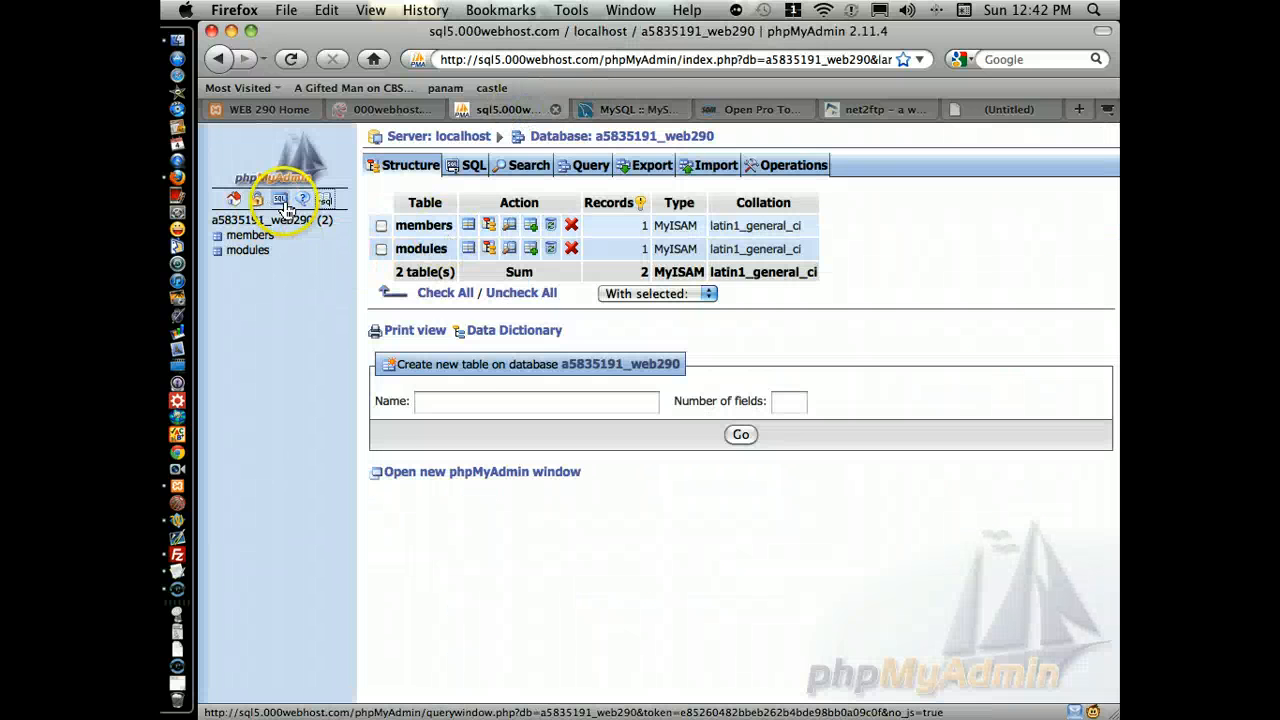
pyautogui.click(234, 199)
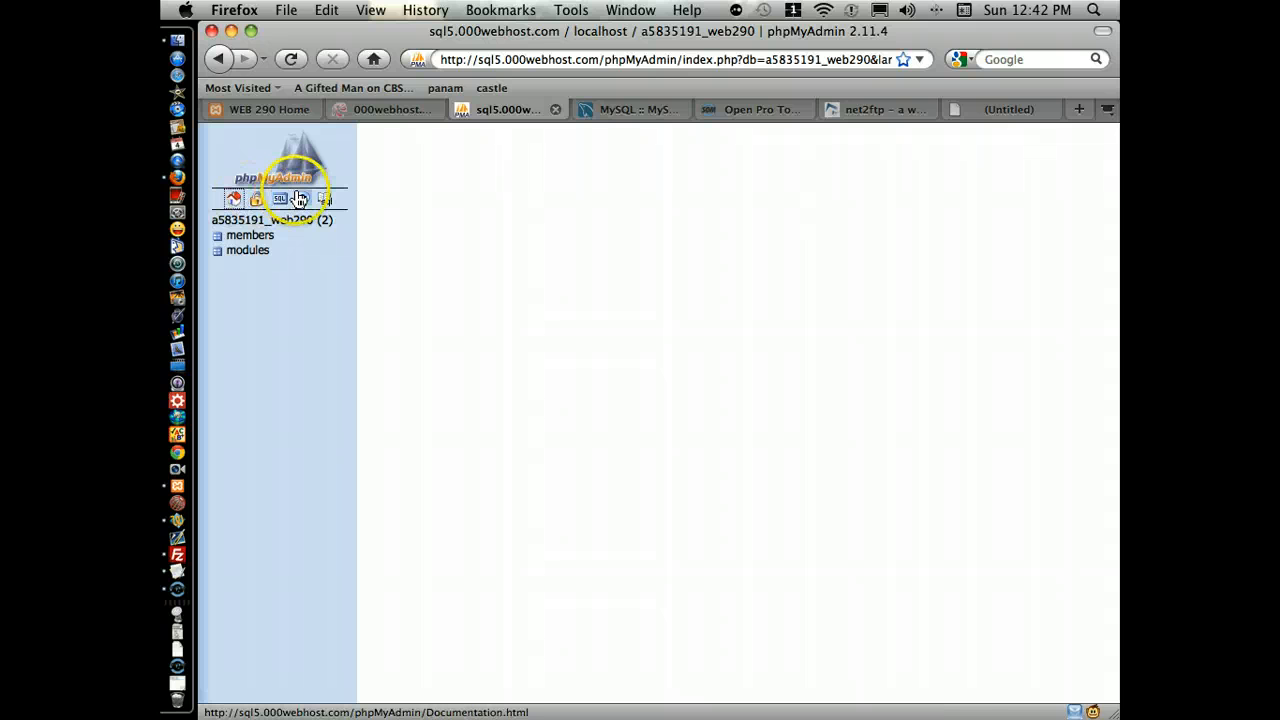
pyautogui.click(257, 199)
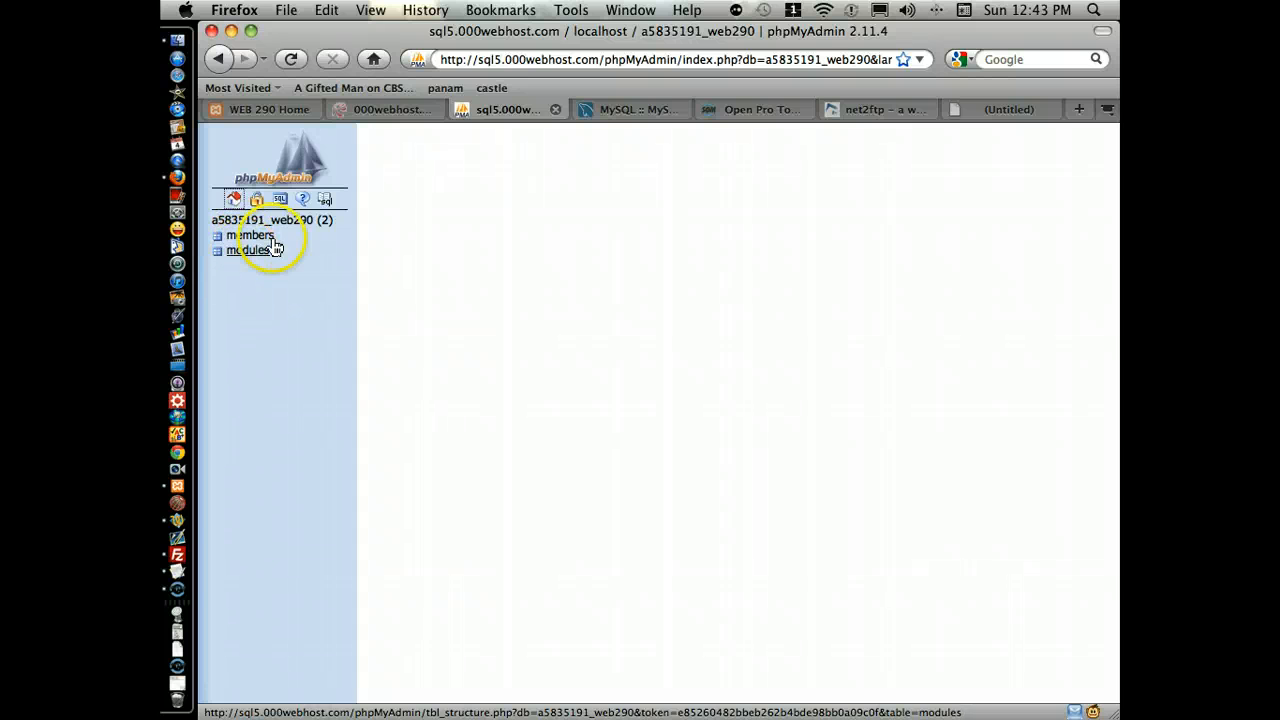
pyautogui.click(404, 112)
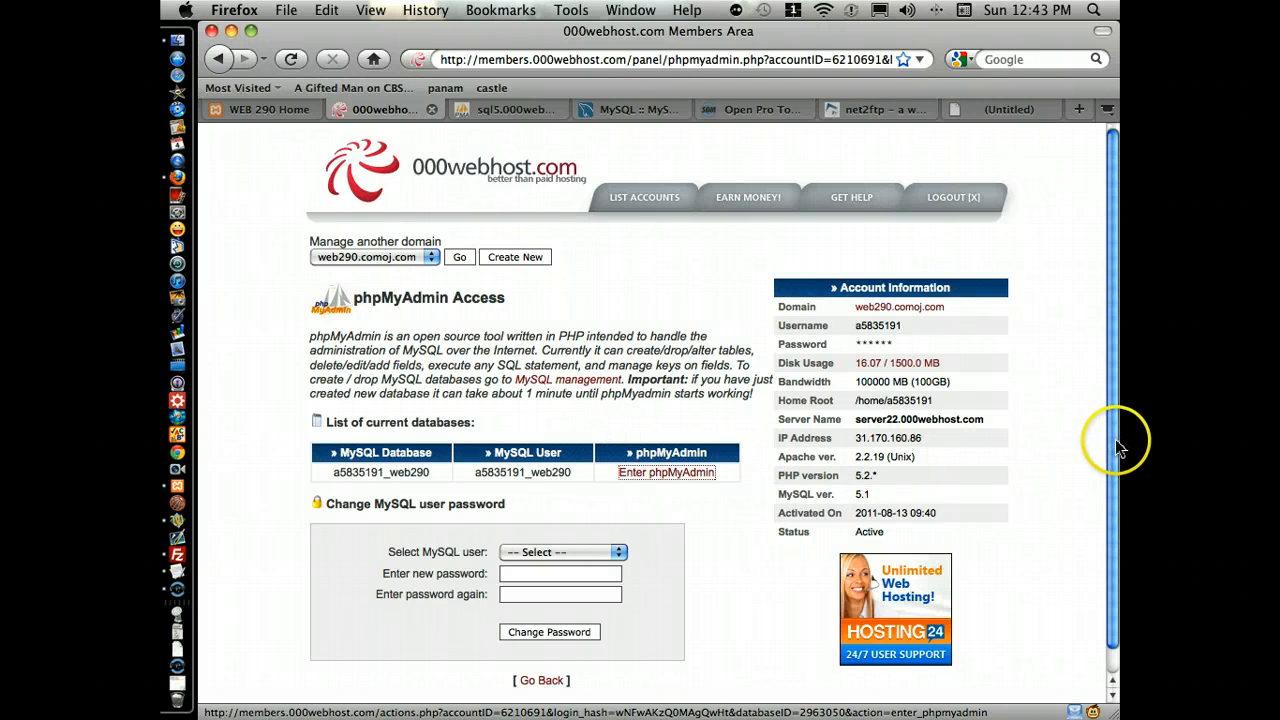
# Open the MySQL management page and select the host name mysql5.000webhost.com
pyautogui.scroll(-2, 1118, 447)
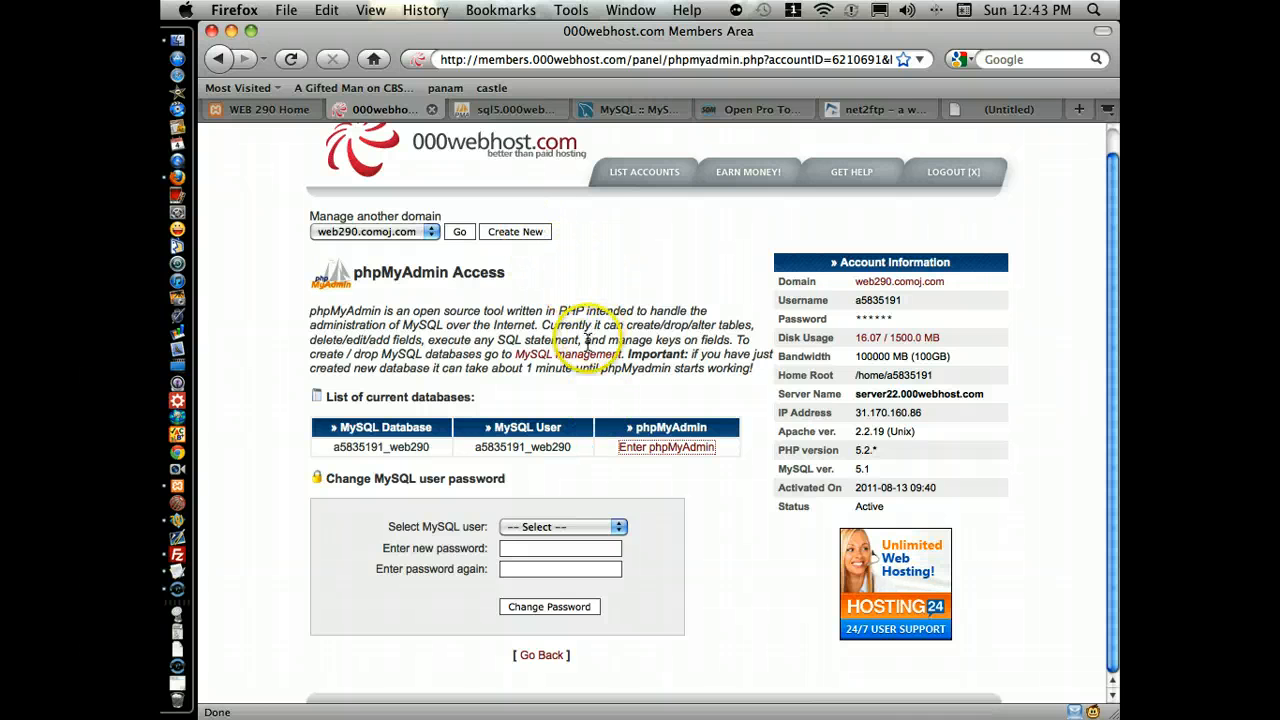
pyautogui.click(219, 60)
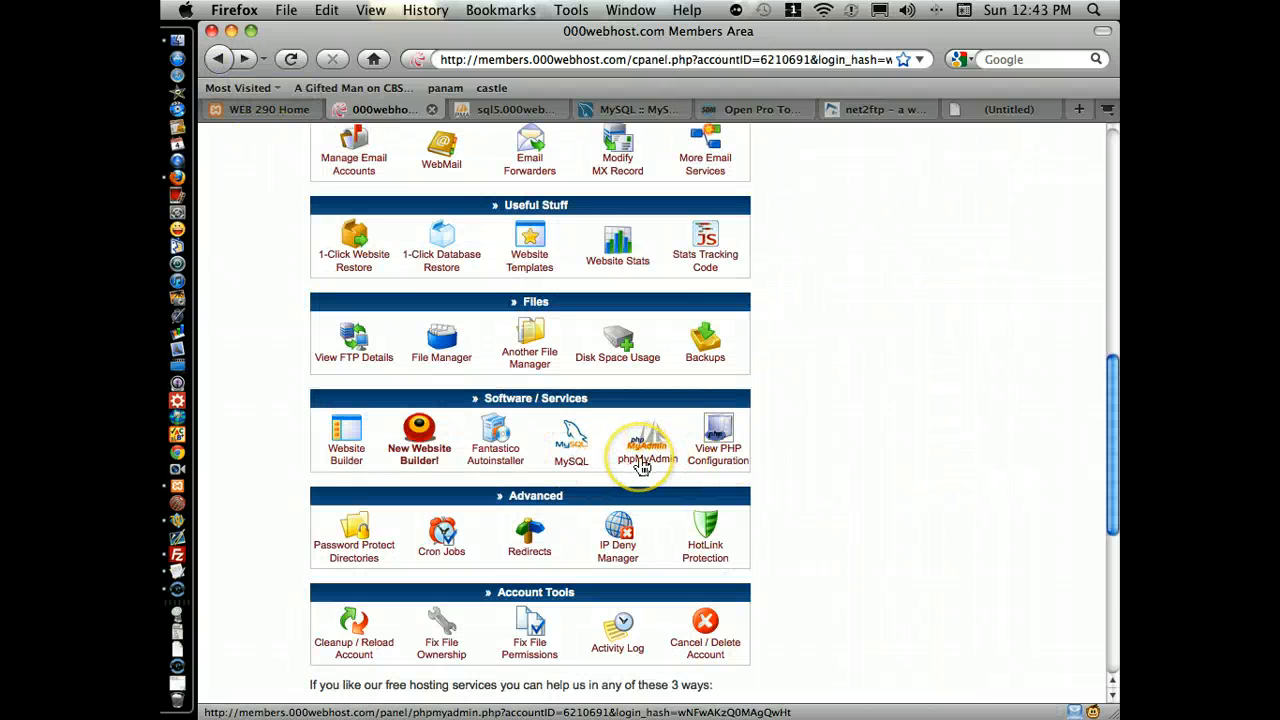
pyautogui.click(566, 443)
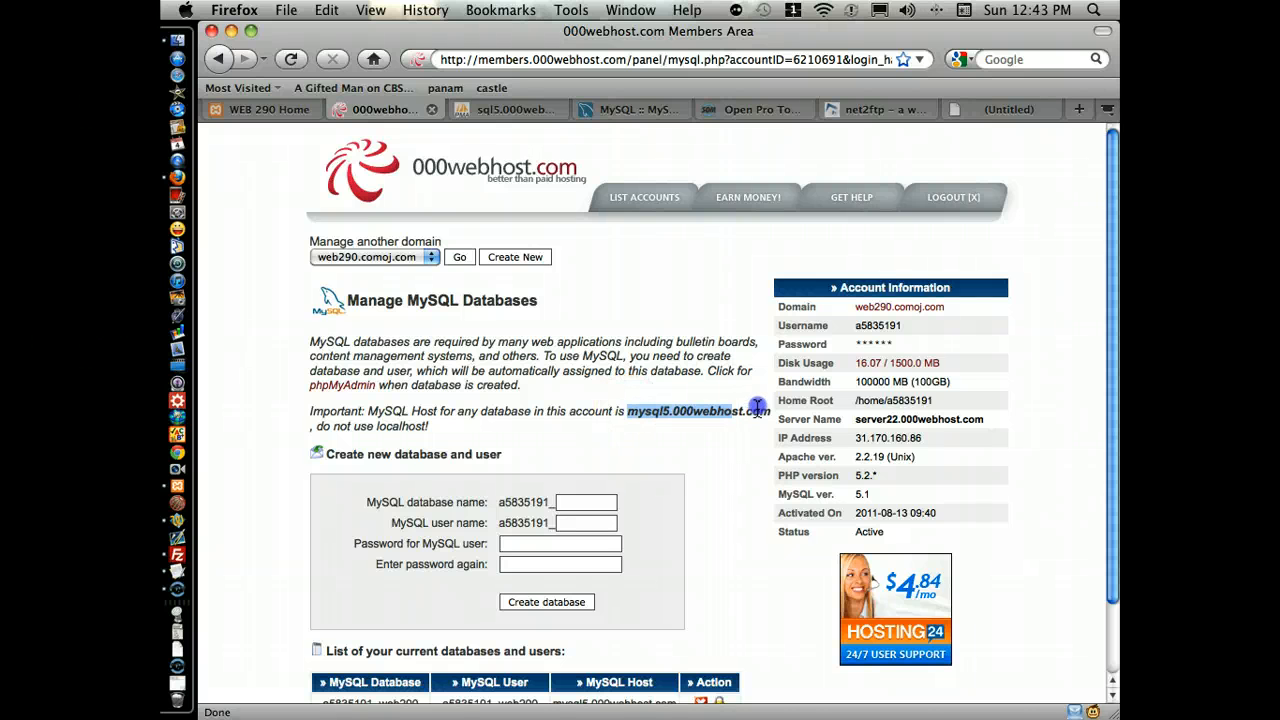
pyautogui.moveTo(757, 405); pyautogui.dragTo(766, 406)
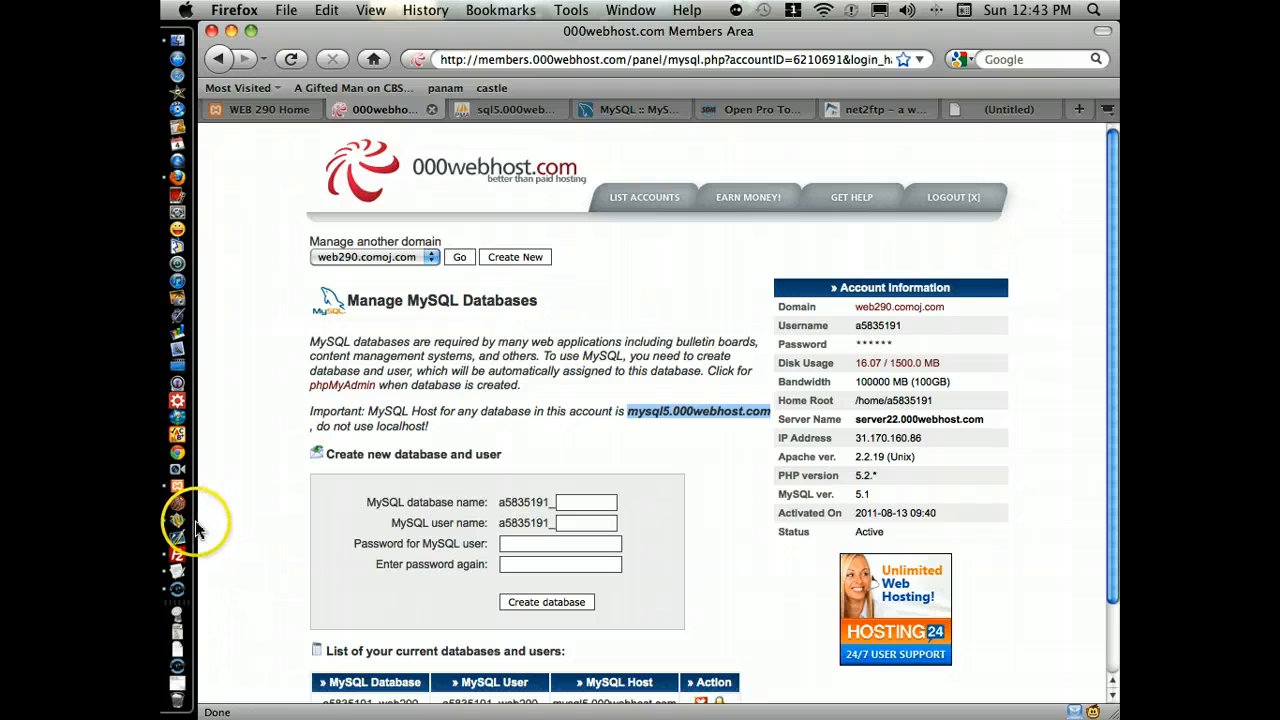
# Return to the site's control panel via List Accounts and minimize Firefox to reveal FileZilla
pyautogui.click(186, 574)
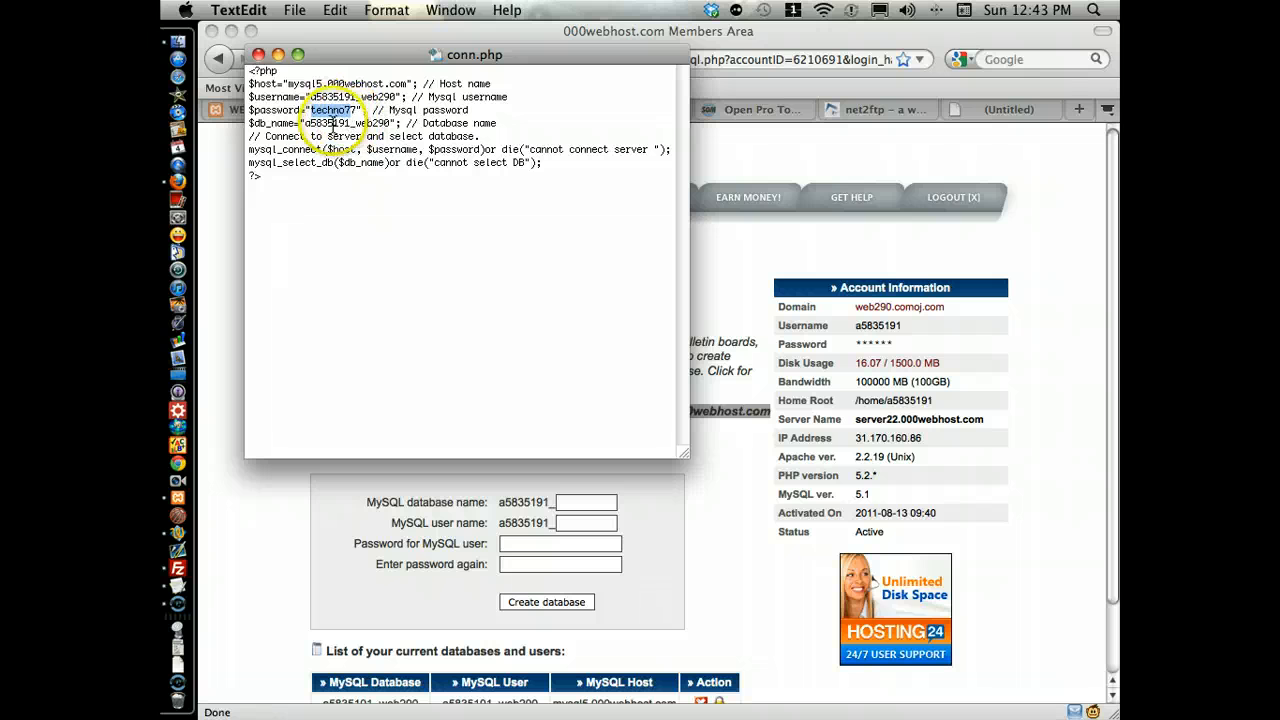
pyautogui.click(279, 56)
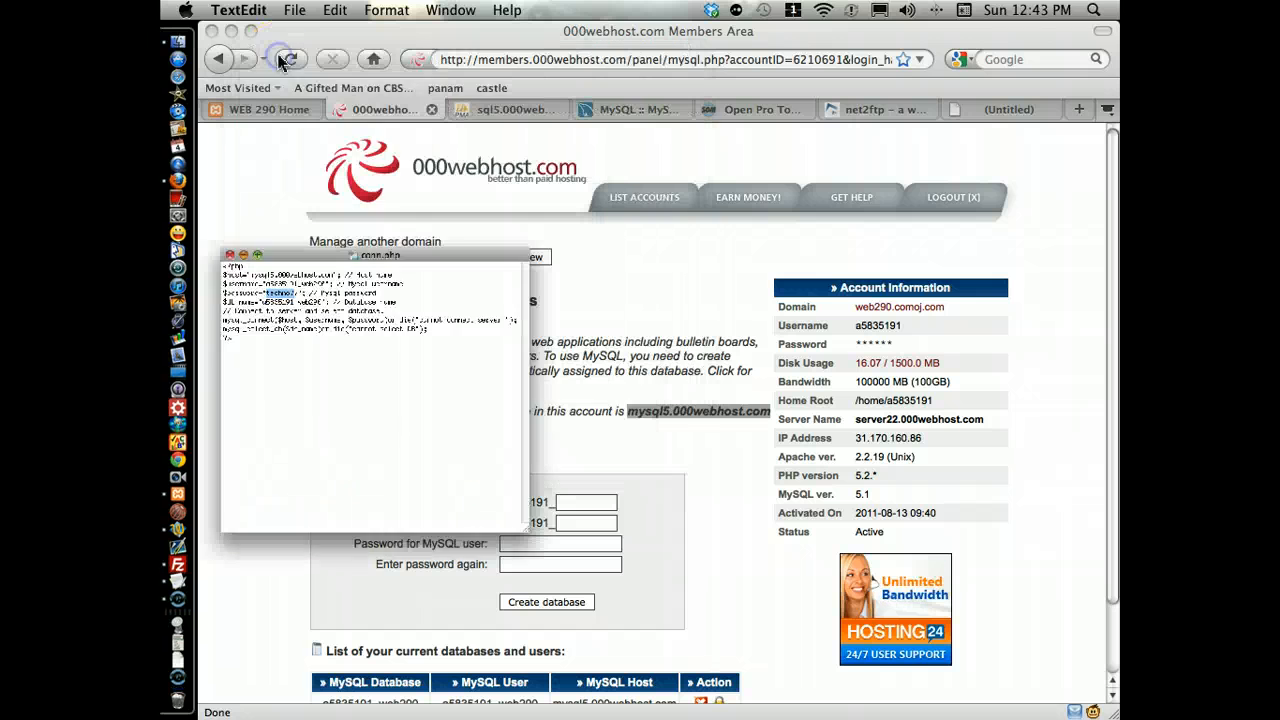
pyautogui.click(220, 62)
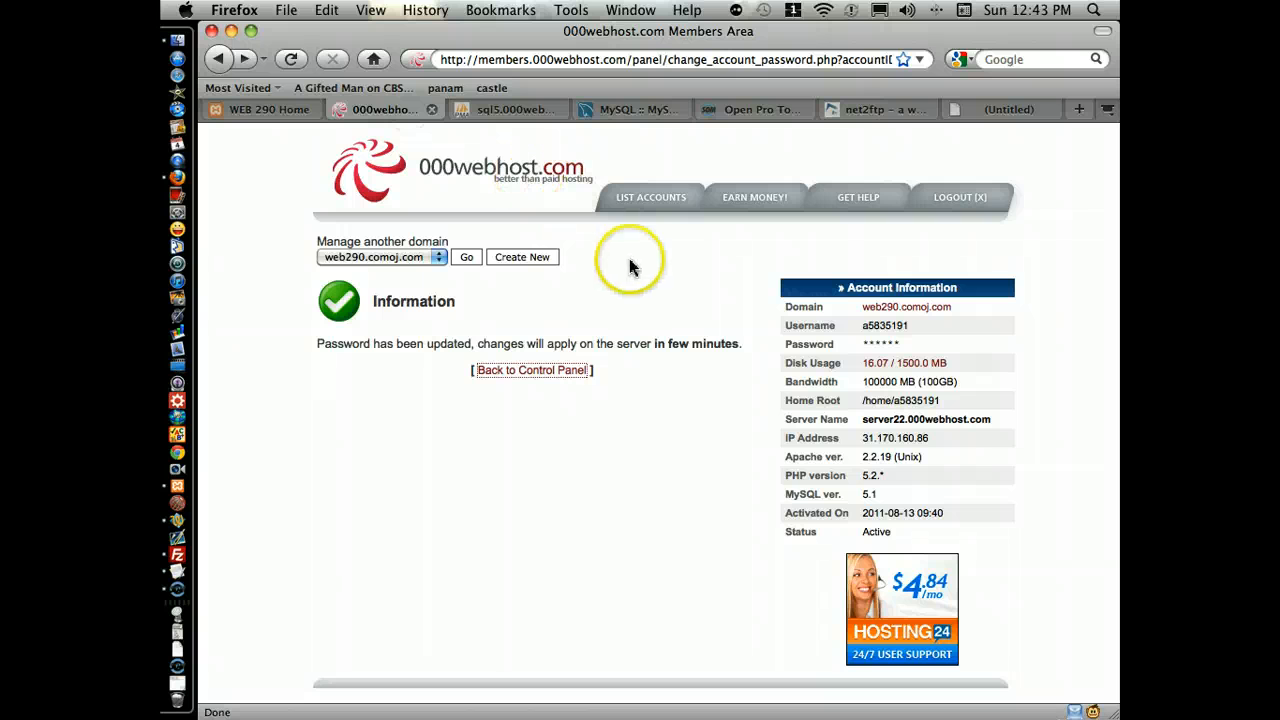
pyautogui.click(650, 200)
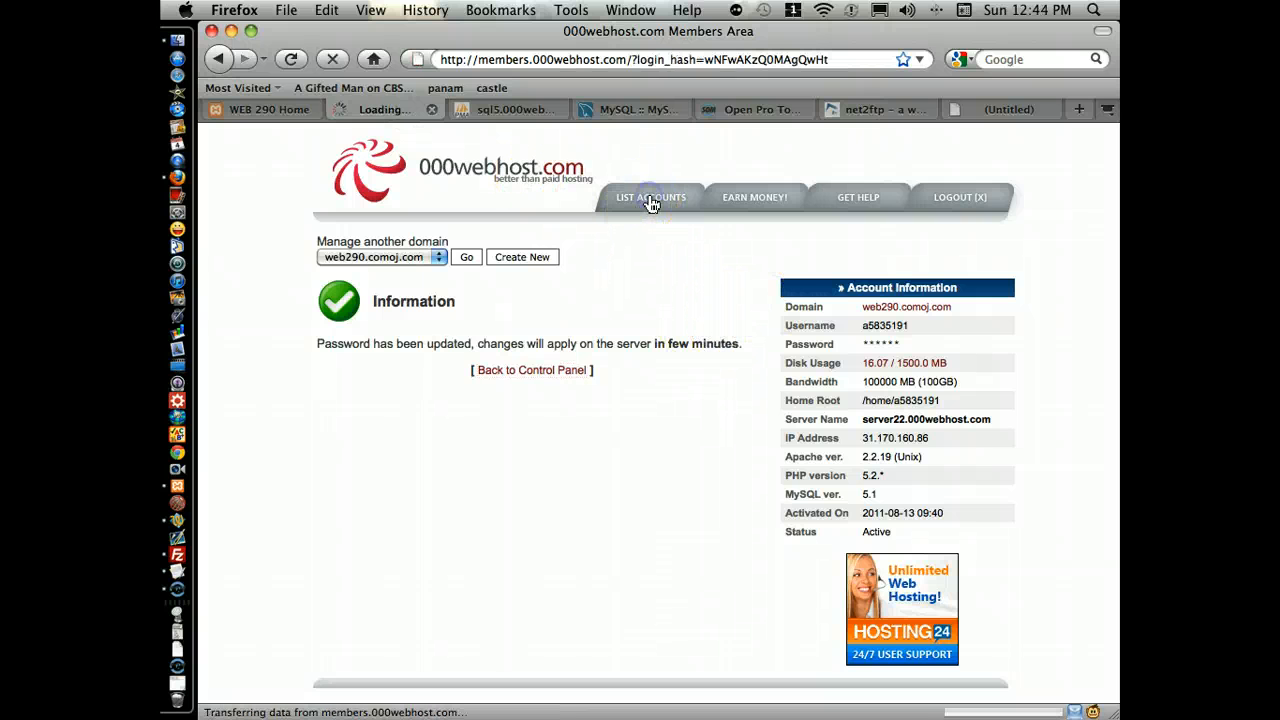
pyautogui.click(710, 417)
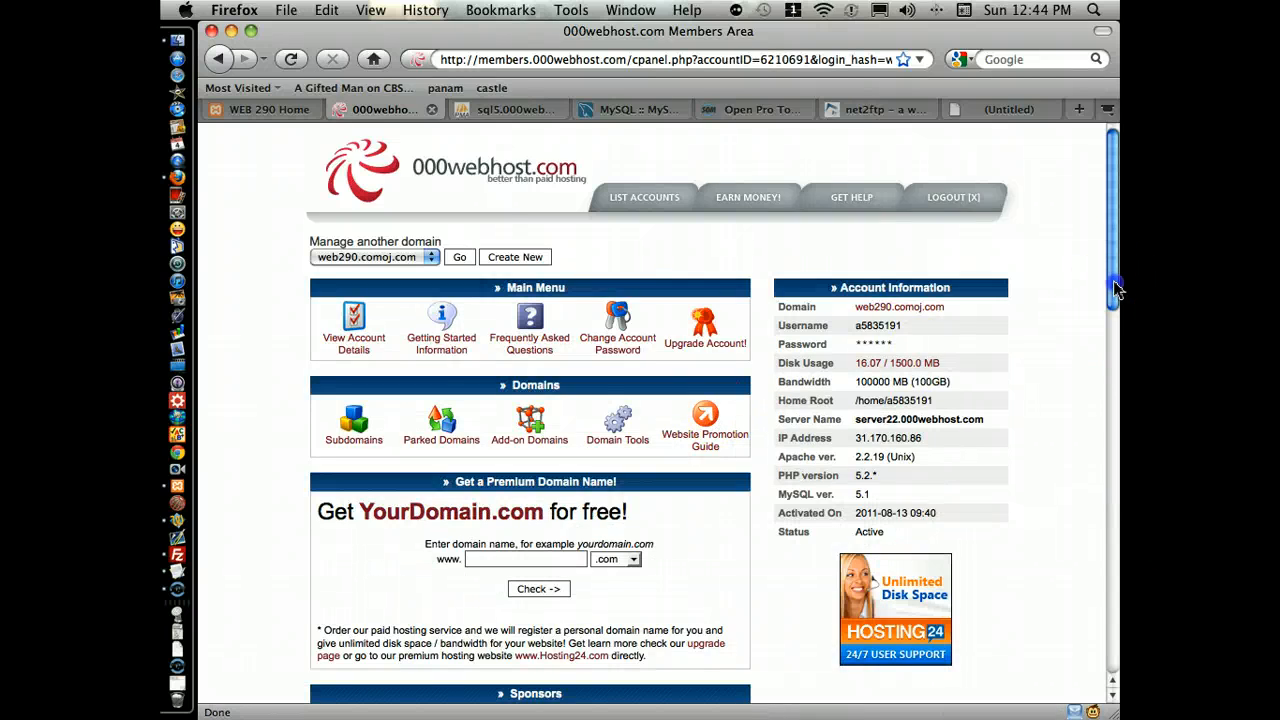
pyautogui.moveTo(1117, 289); pyautogui.dragTo(1117, 450)
pyautogui.moveTo(1120, 510); pyautogui.dragTo(1119, 512)
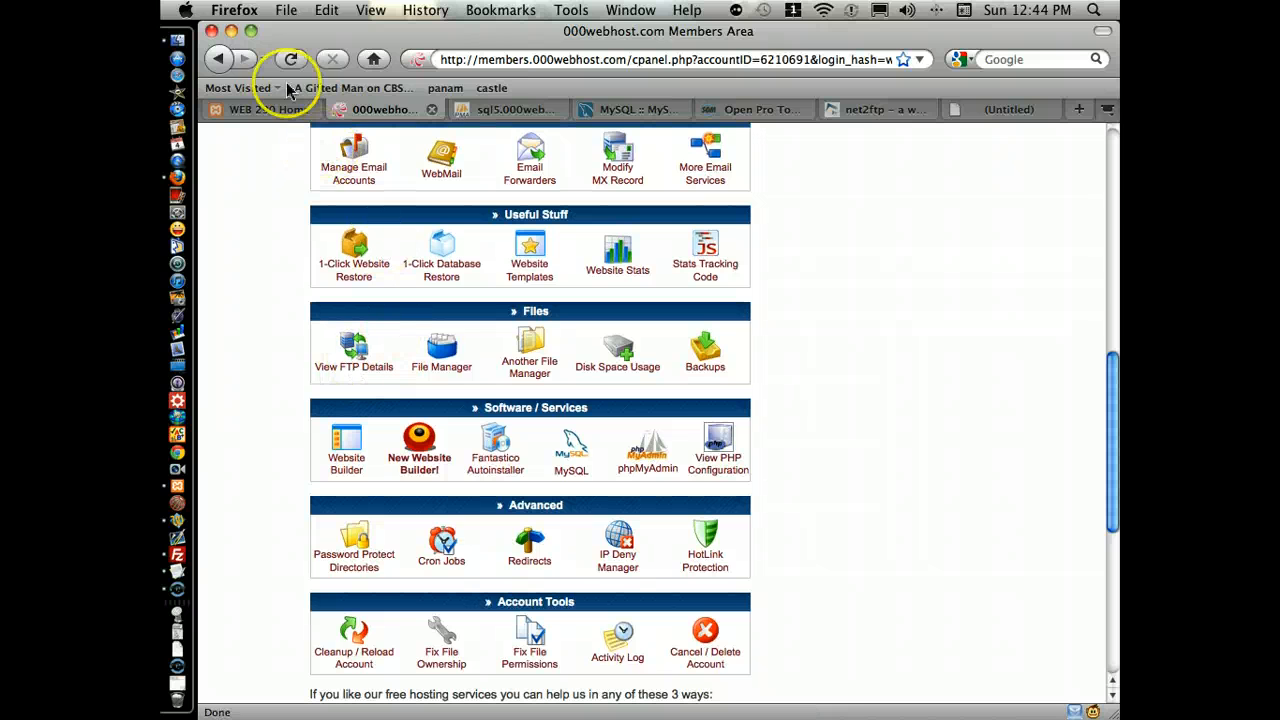
pyautogui.click(232, 33)
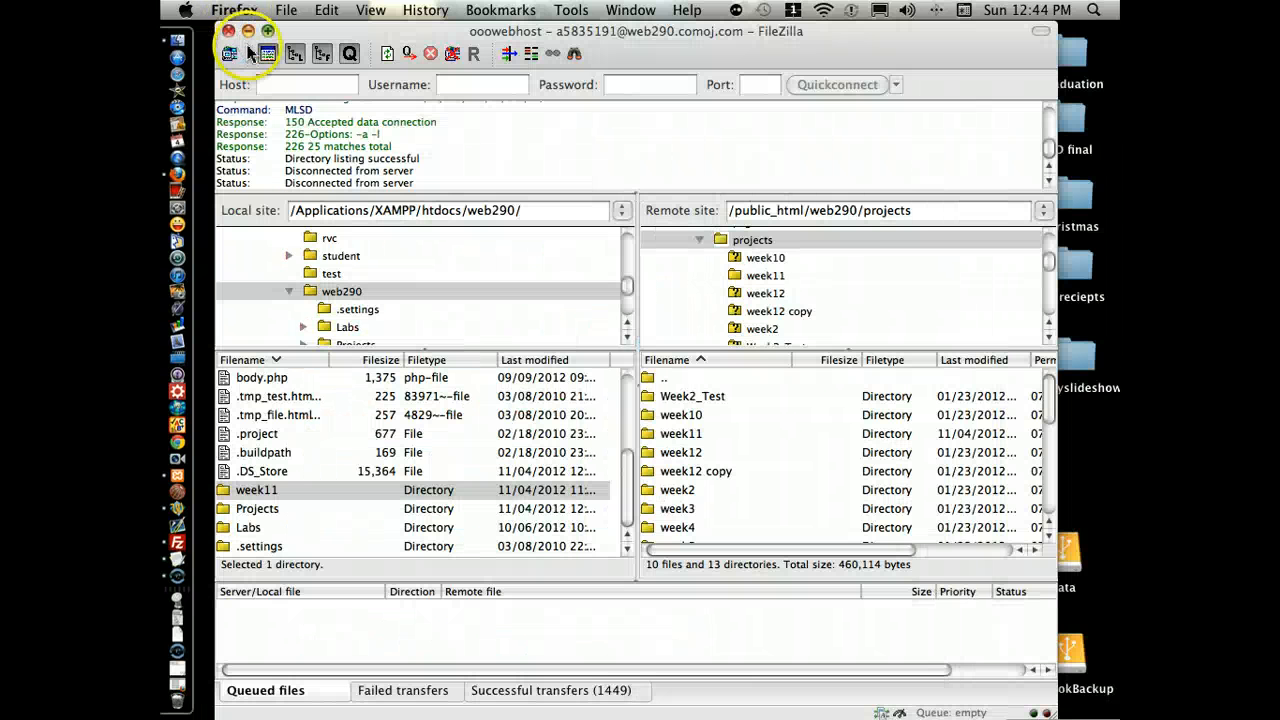
# In Finder, open Home > Downloads > gallery3 and review its files from modules through themes
pyautogui.click(253, 47)
pyautogui.click(248, 32)
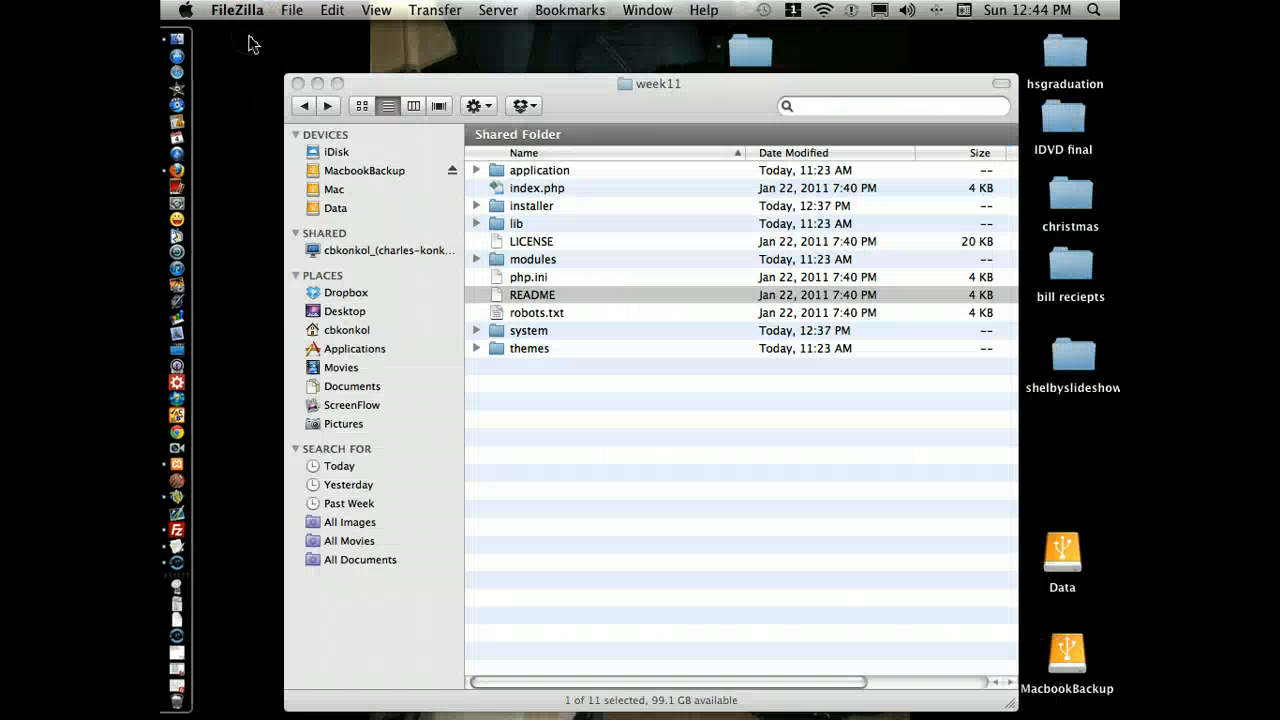
pyautogui.click(395, 120)
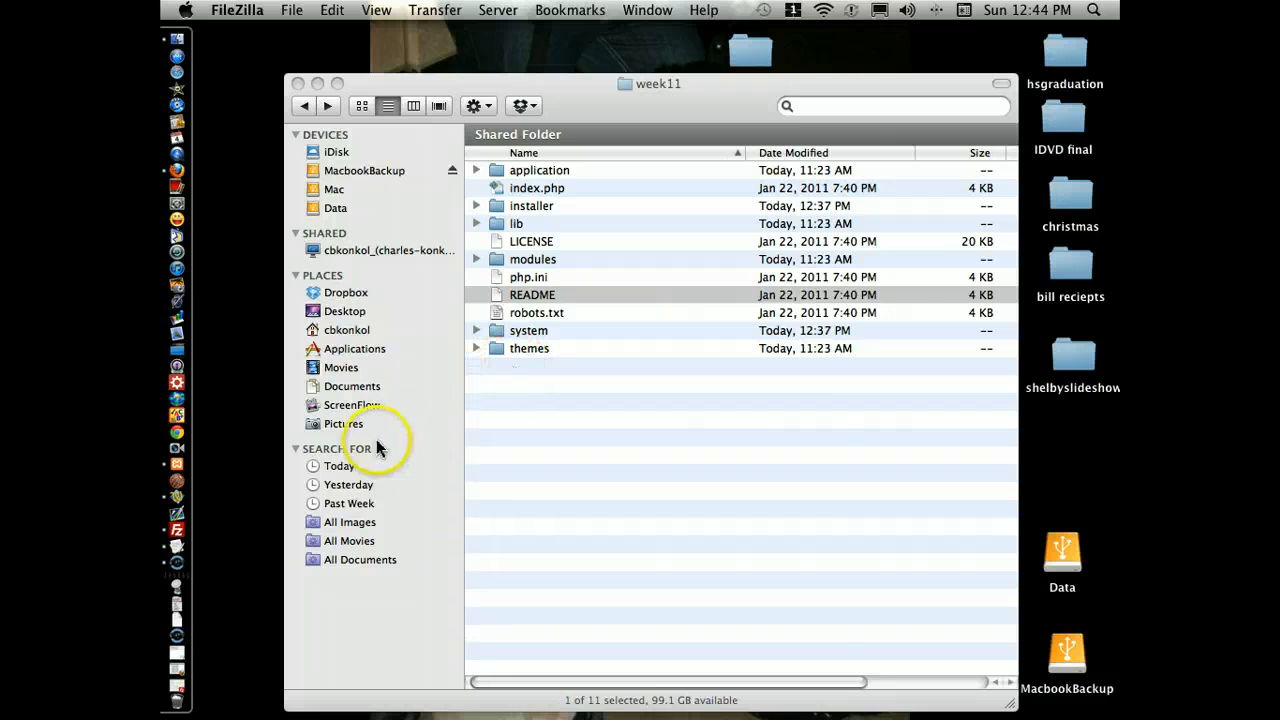
pyautogui.click(352, 331)
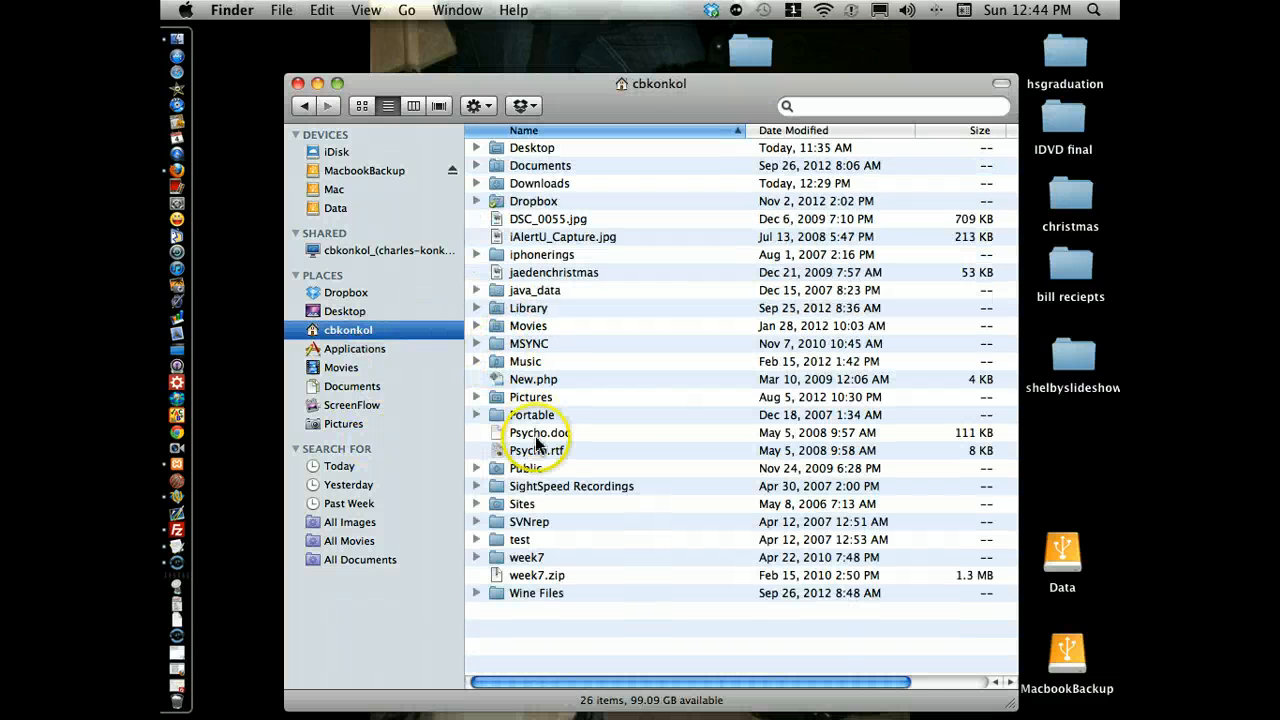
pyautogui.doubleClick(535, 193)
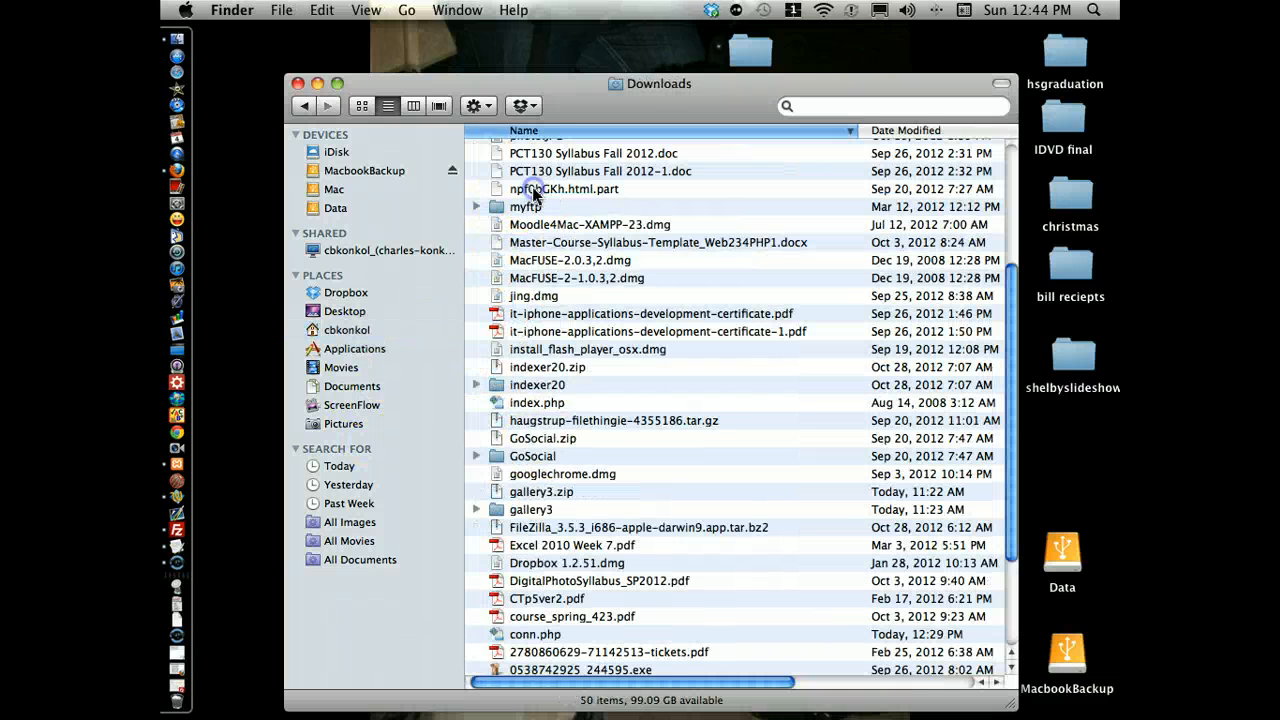
pyautogui.doubleClick(531, 511)
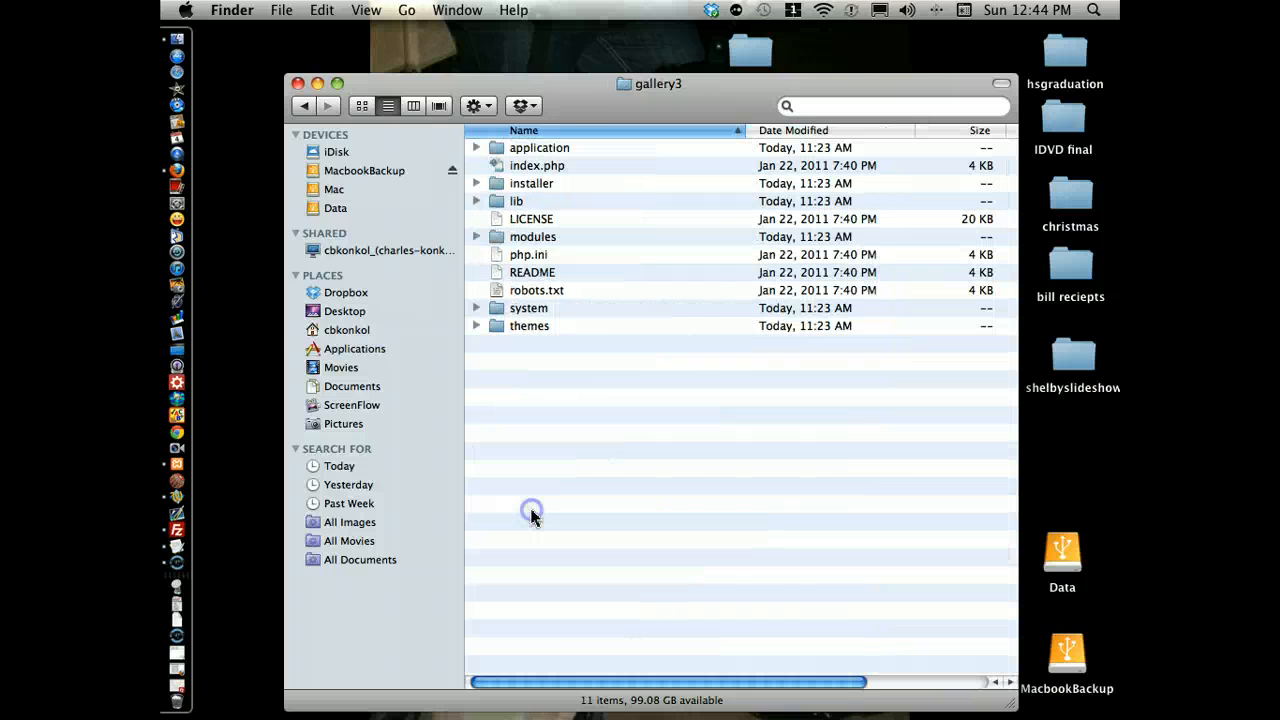
pyautogui.moveTo(583, 361); pyautogui.dragTo(520, 240)
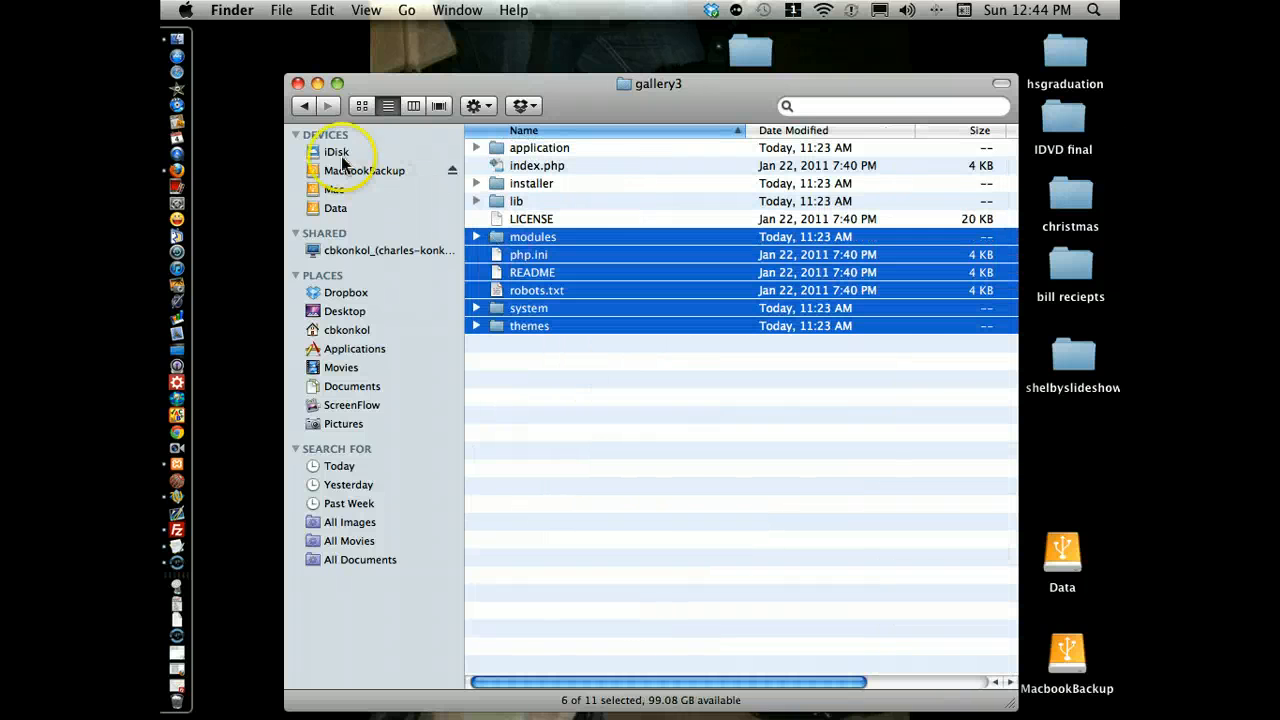
pyautogui.click(311, 112)
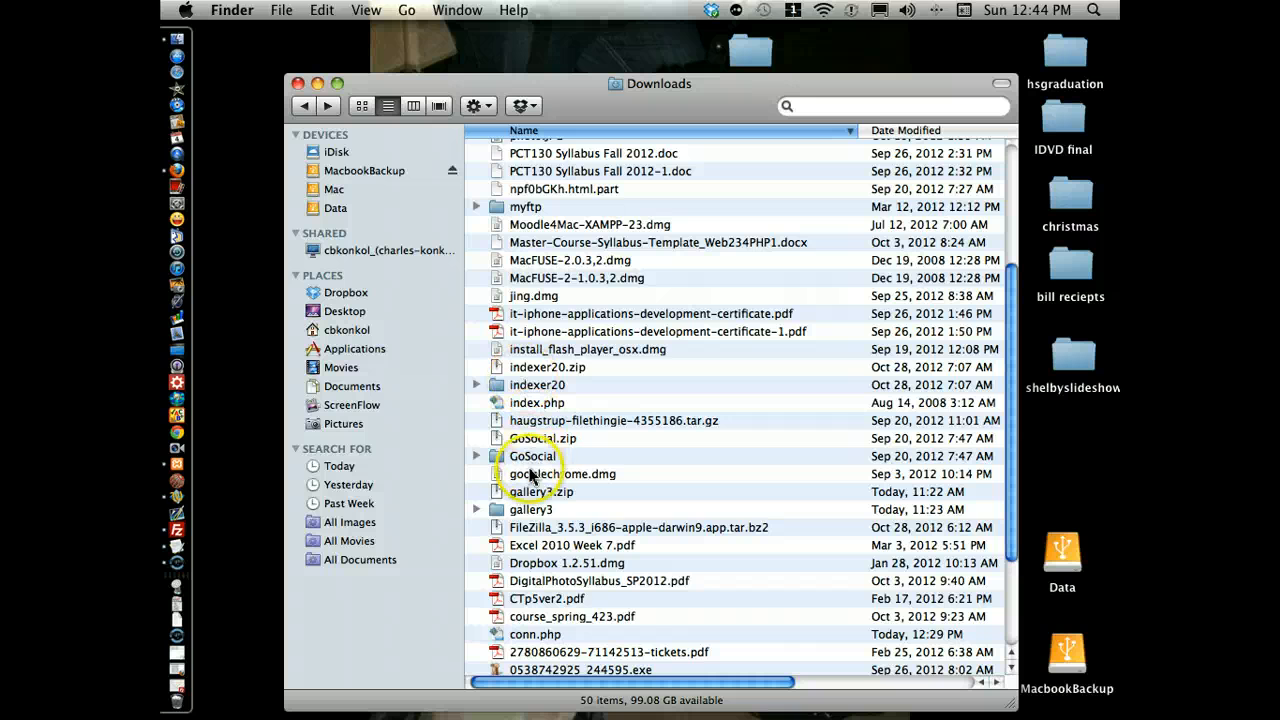
pyautogui.click(517, 511)
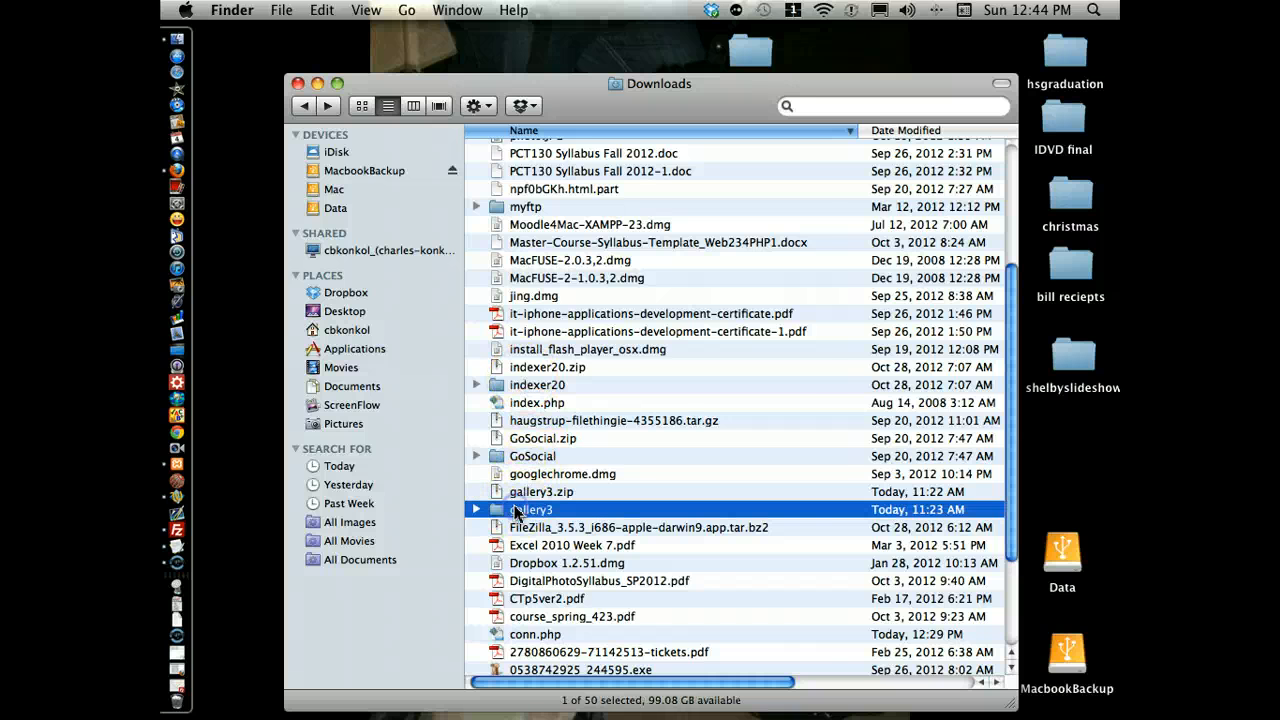
# Locate week11 under Applications/XAMPP/htdocs/web290, then select the matching remote week11 folder in FileZilla
pyautogui.click(340, 348)
pyautogui.doubleClick(530, 220)
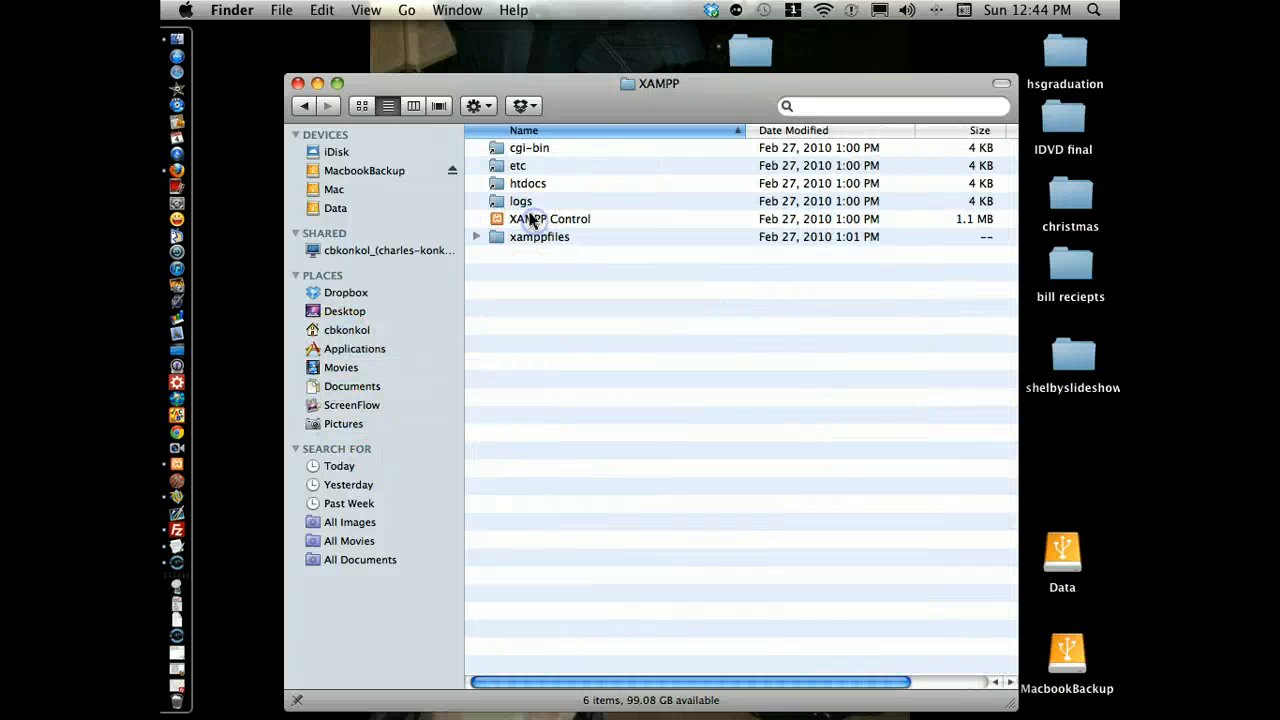
pyautogui.doubleClick(522, 186)
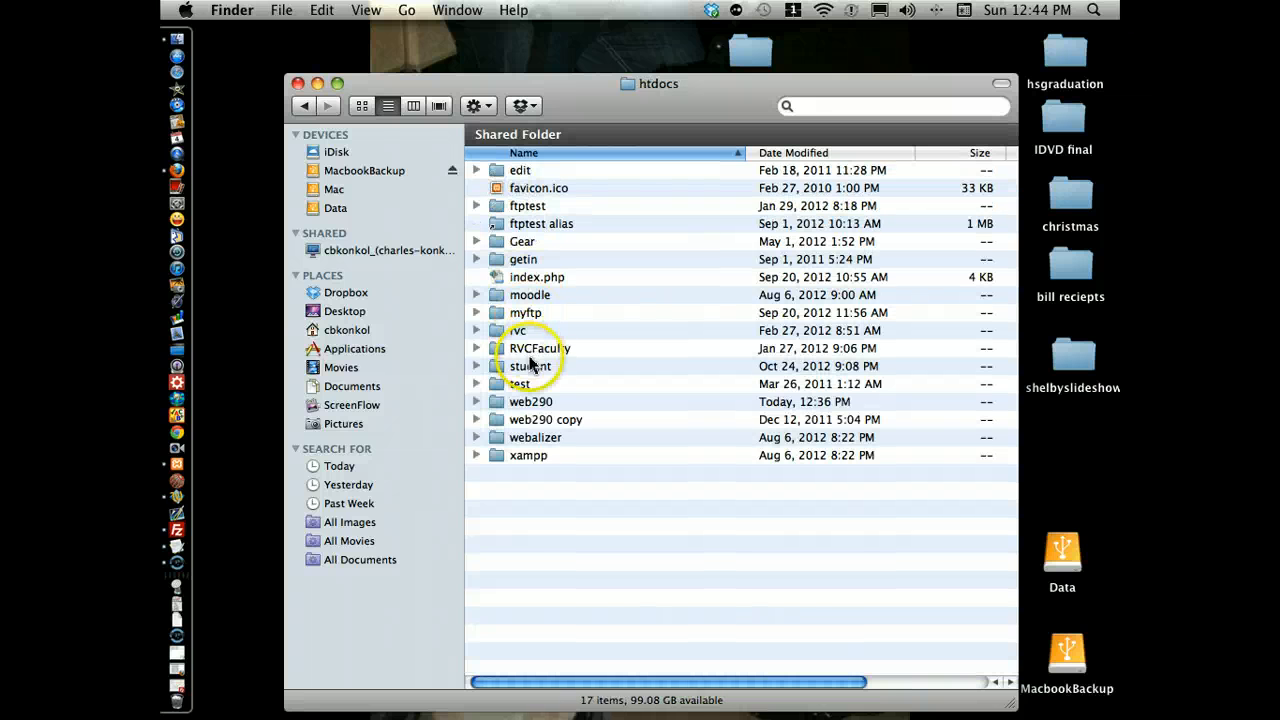
pyautogui.doubleClick(524, 403)
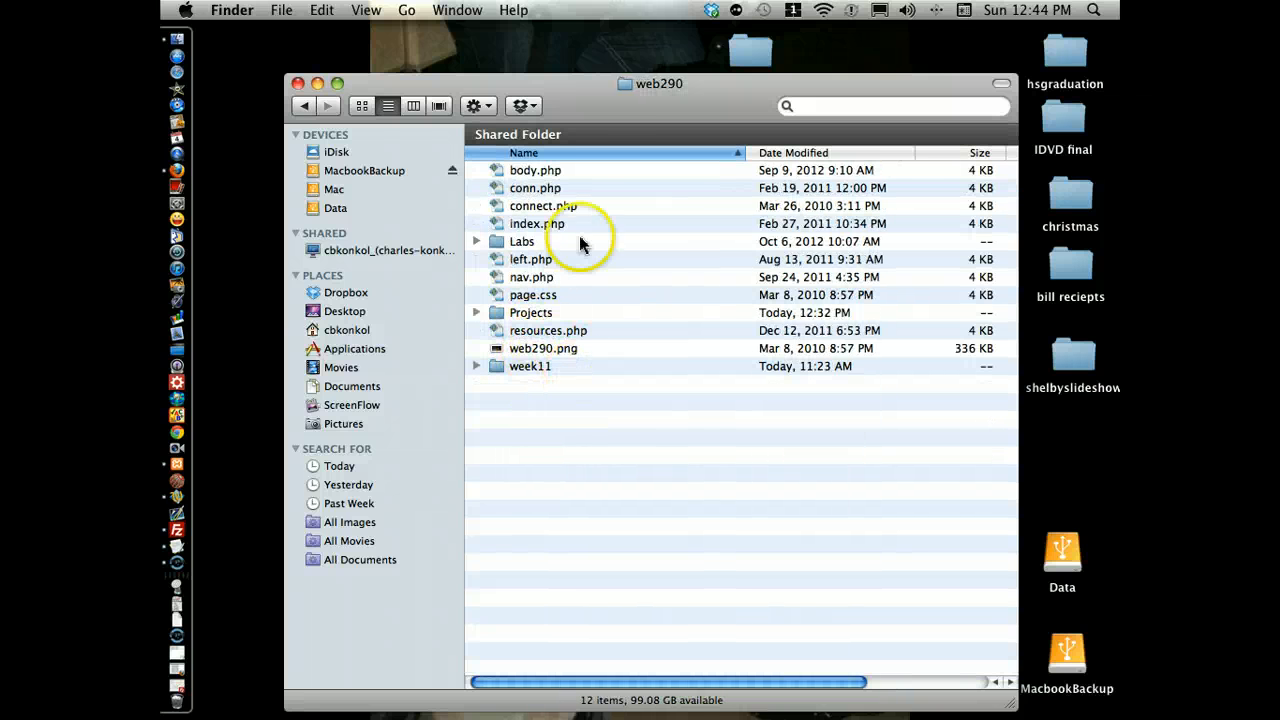
pyautogui.click(520, 368)
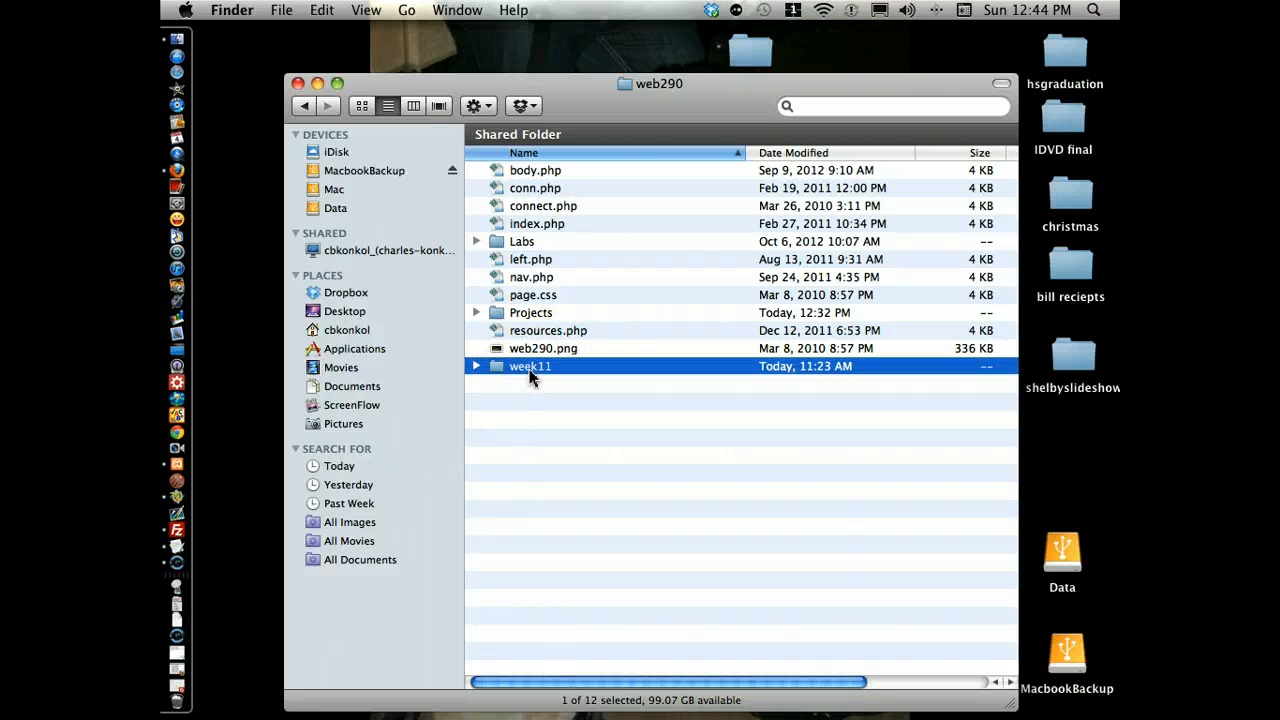
pyautogui.click(177, 531)
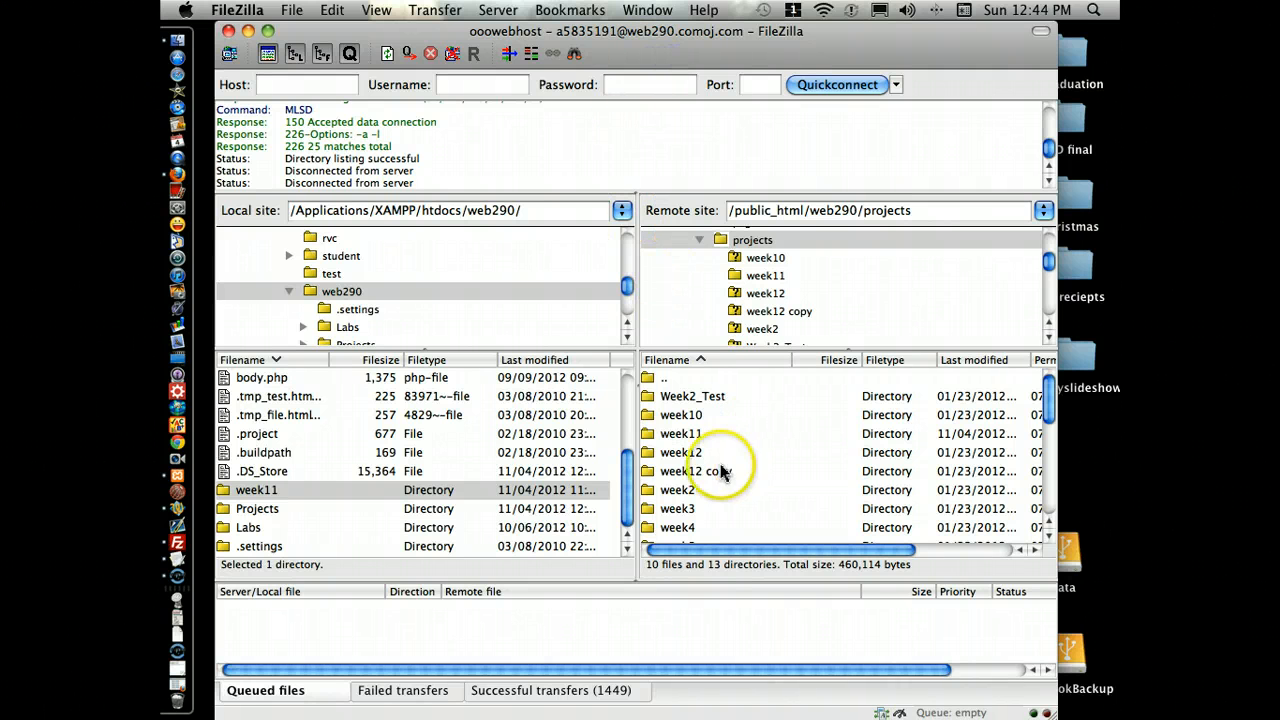
pyautogui.click(693, 438)
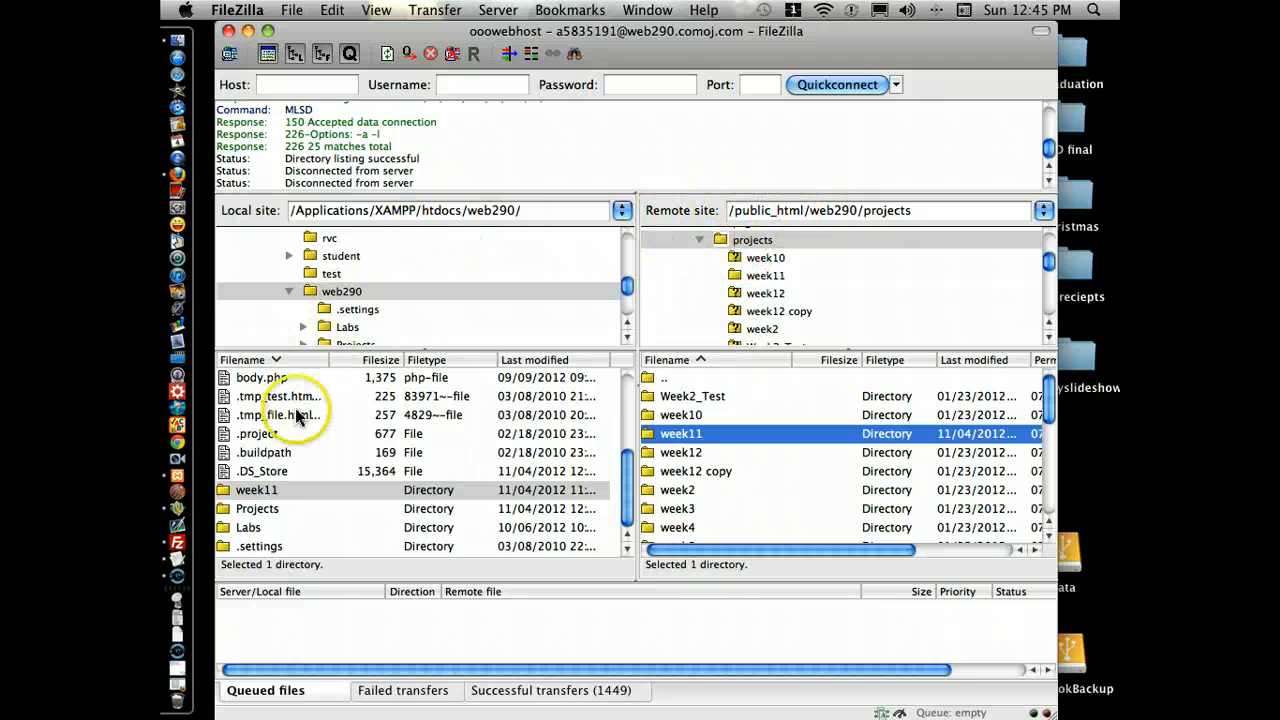
# Open the site's domain link from the 000webhost members area in a new tab
pyautogui.click(178, 236)
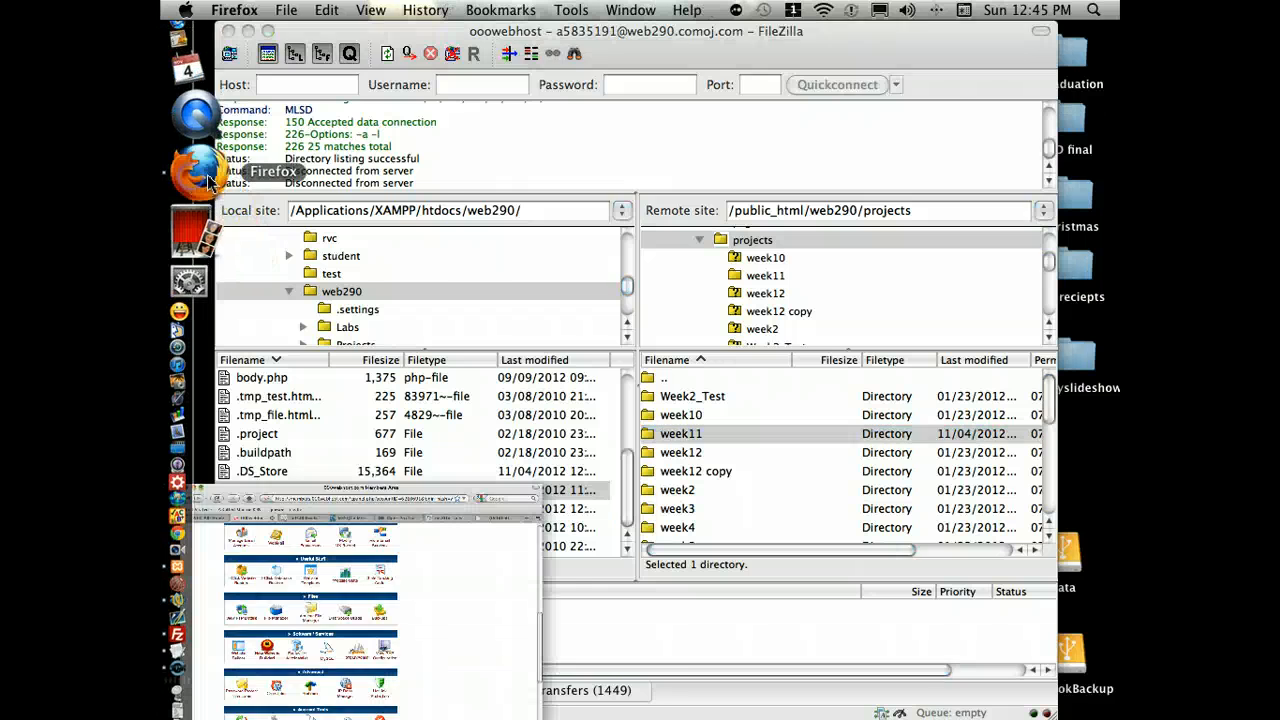
pyautogui.click(749, 109)
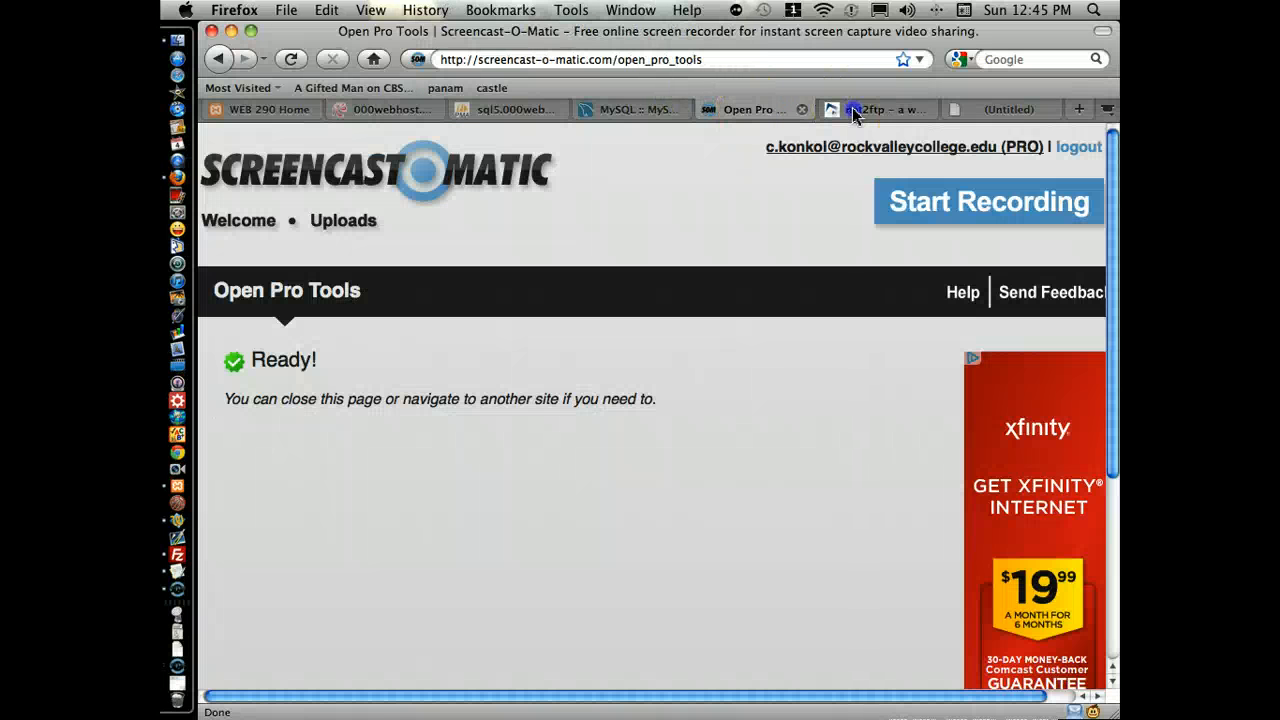
pyautogui.click(850, 109)
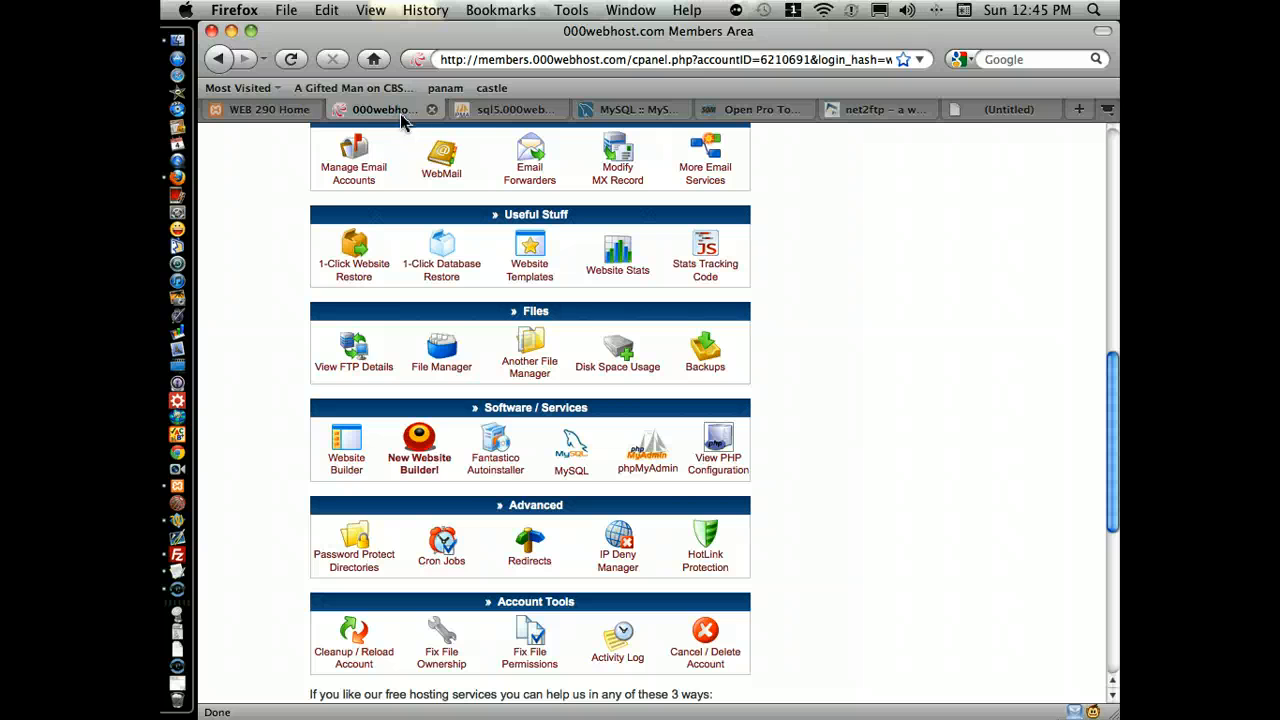
pyautogui.scroll(15, 754, 366)
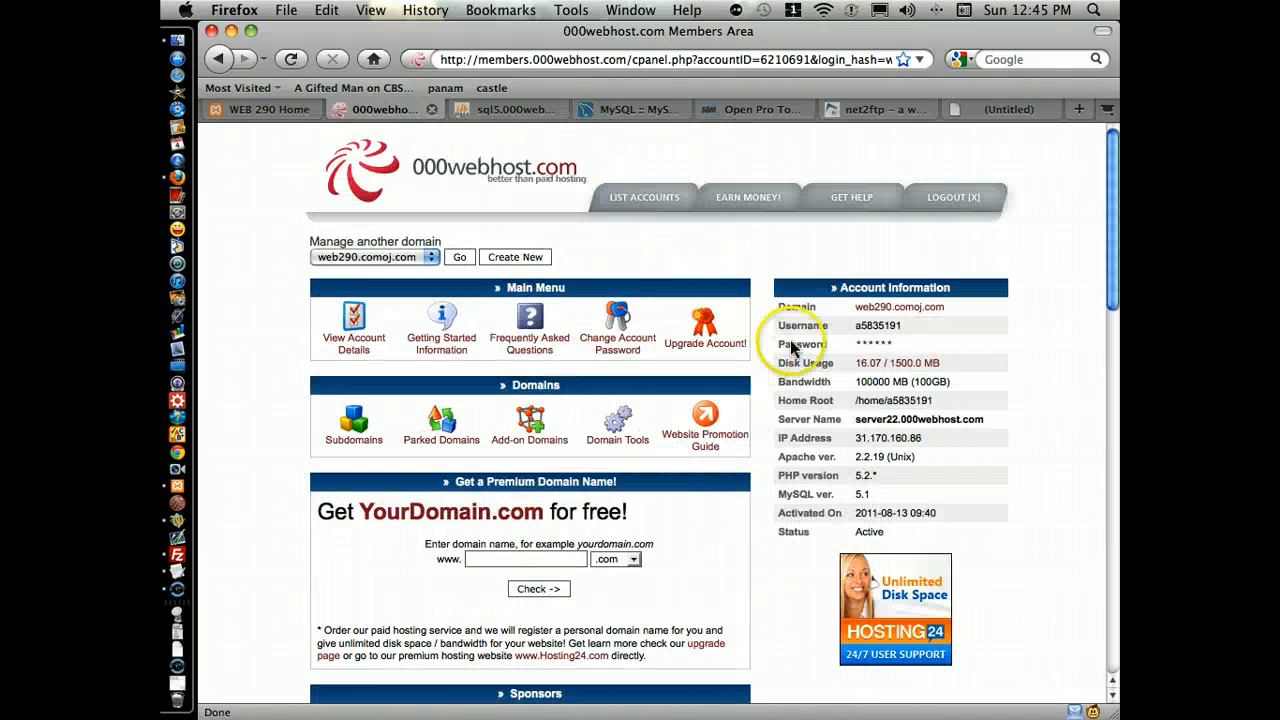
pyautogui.rightClick(930, 315)
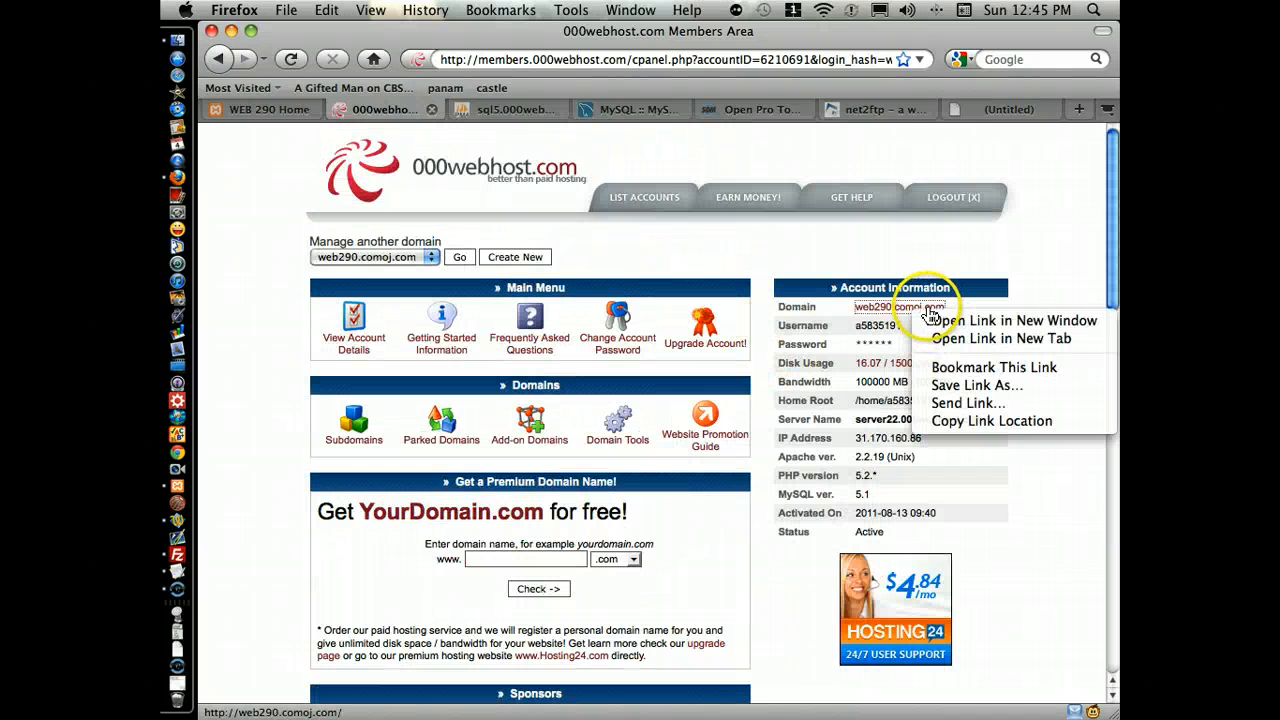
pyautogui.click(972, 340)
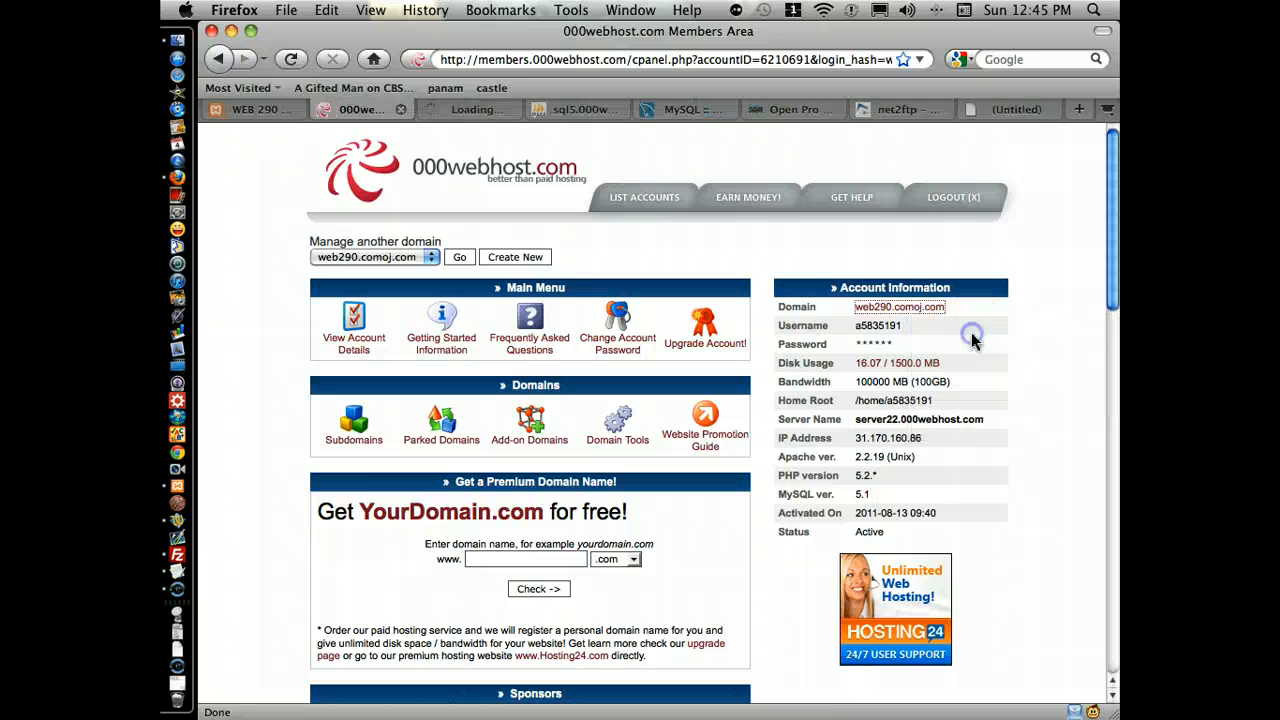
# Append web290 to the site URL and navigate to Homework > Week 11
pyautogui.click(471, 110)
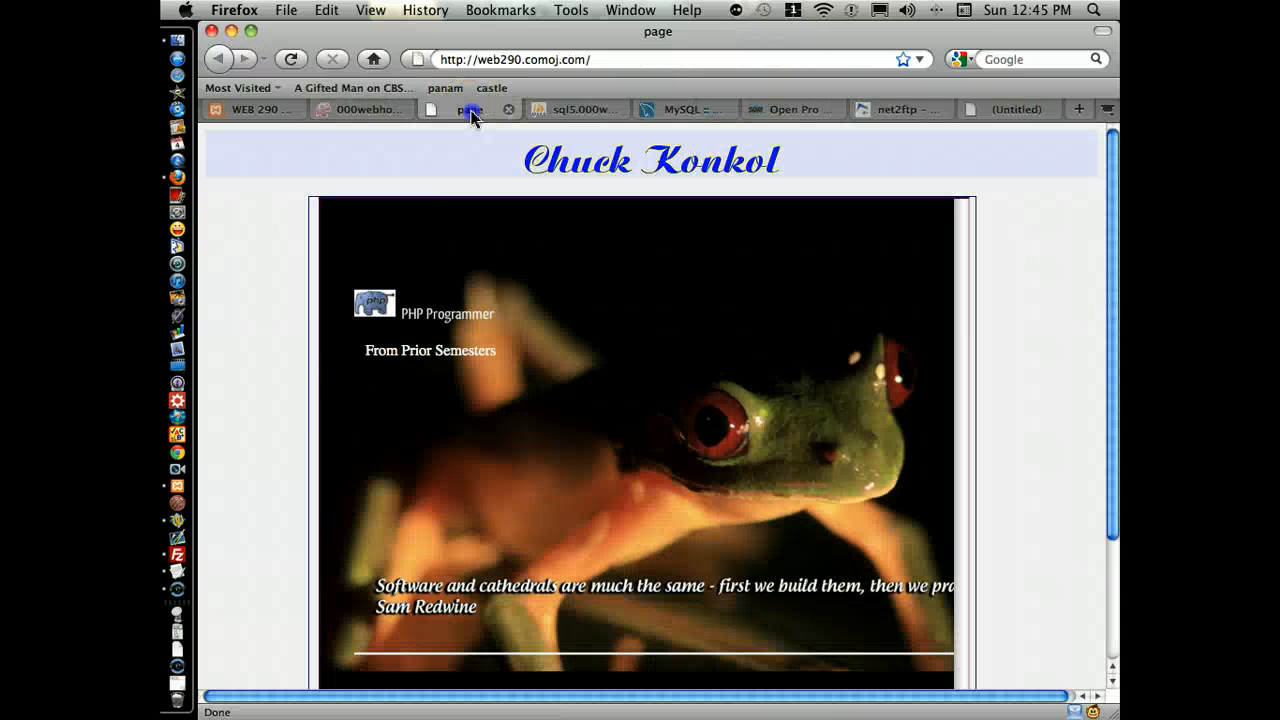
pyautogui.doubleClick(639, 61)
pyautogui.click(618, 63)
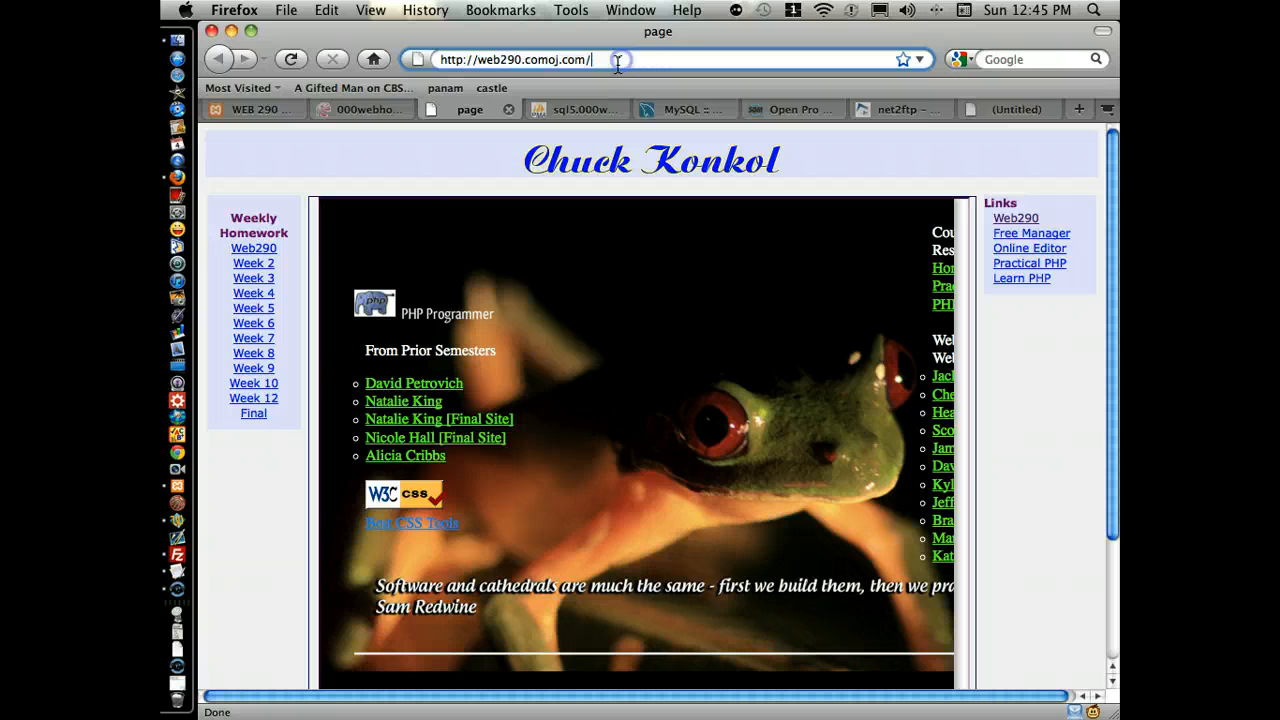
pyautogui.write('web290')
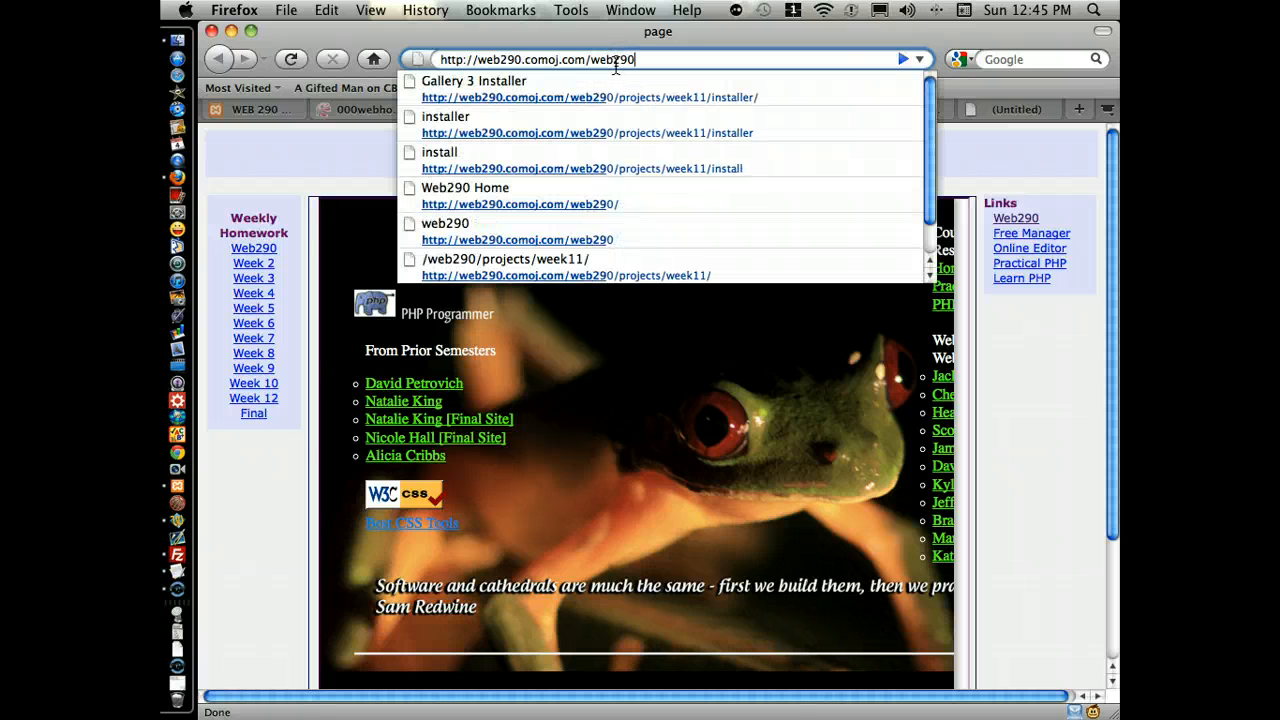
pyautogui.press('Return')
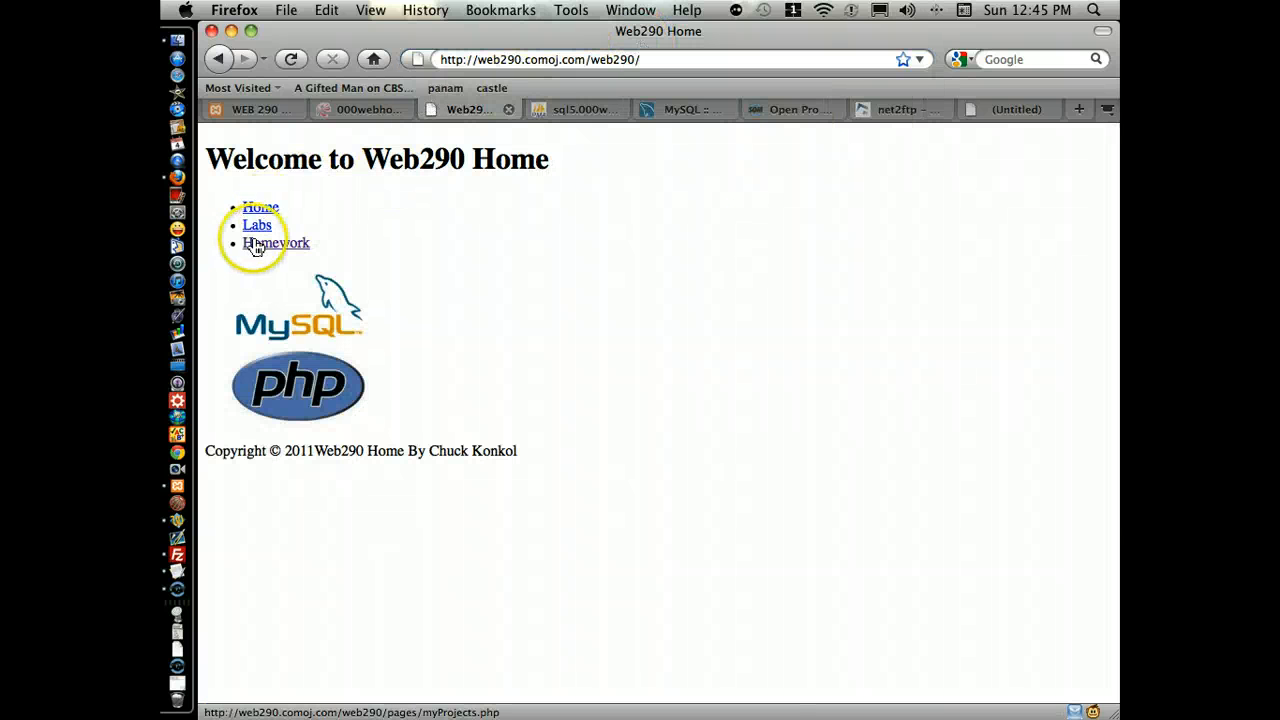
pyautogui.click(263, 243)
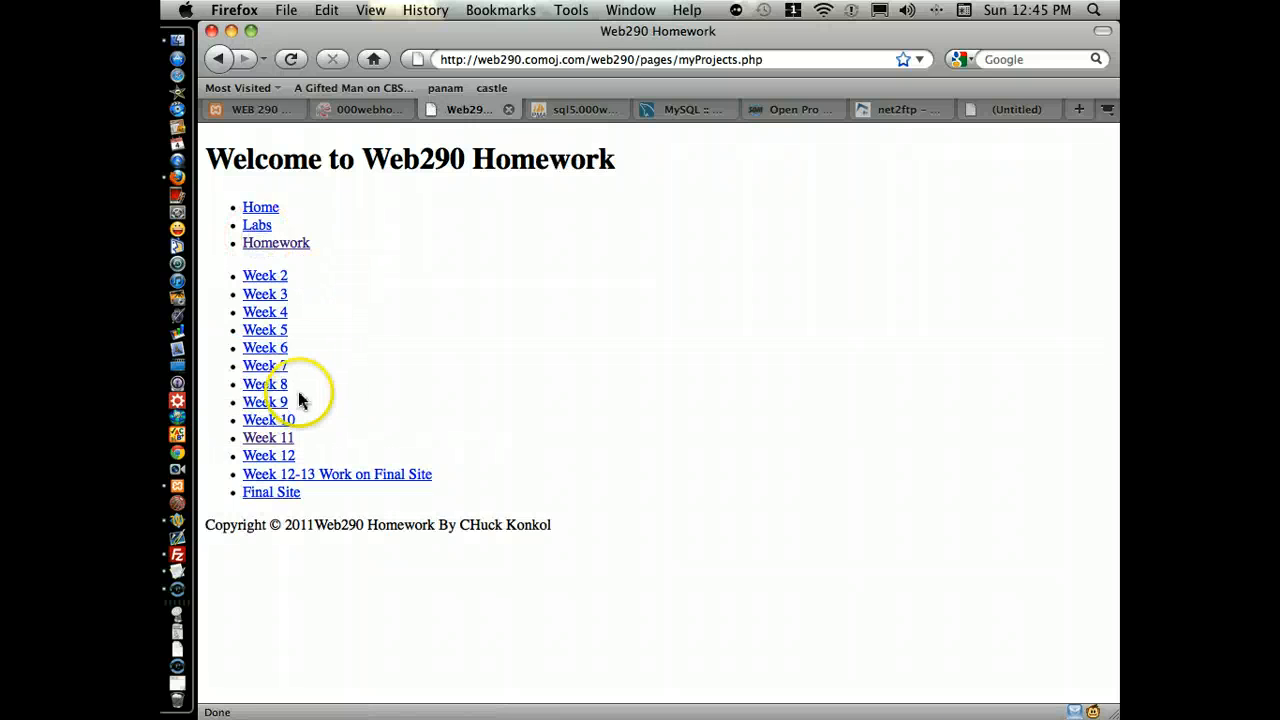
pyautogui.click(268, 438)
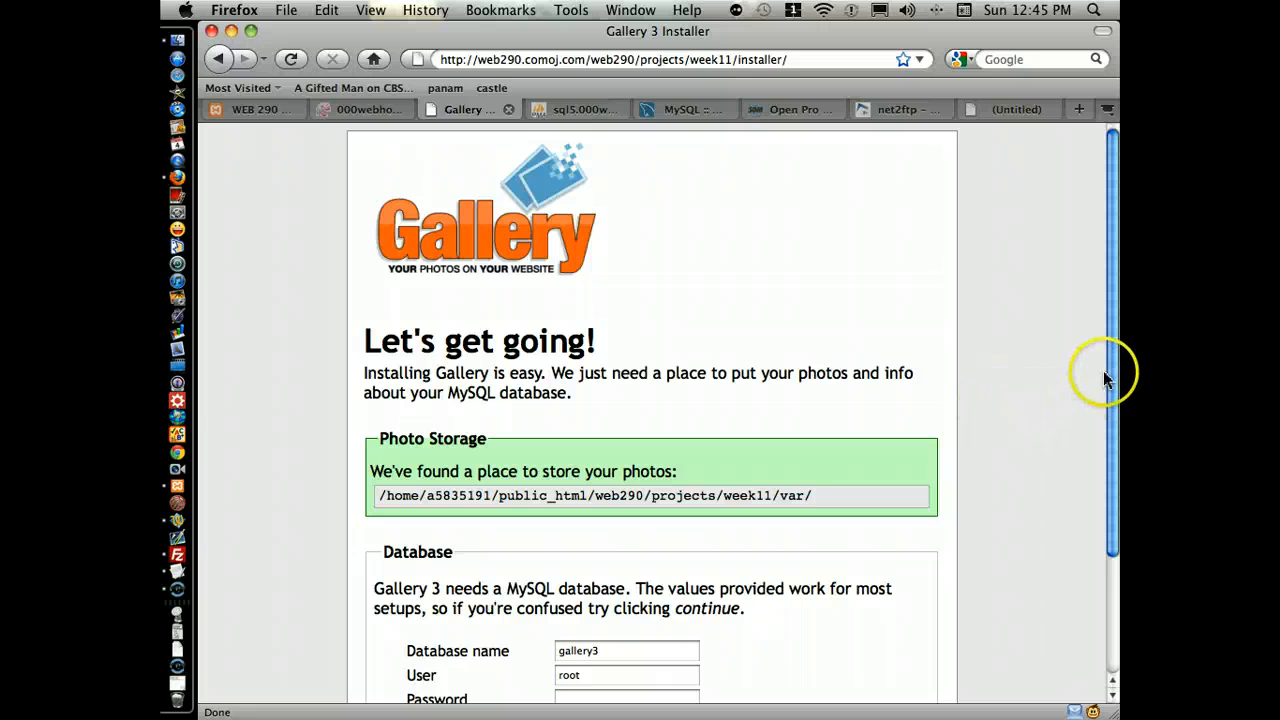
# Select the default gallery3 database name, open and close a blank TextWrangler document, and return to the 000webhost tab
pyautogui.moveTo(1116, 380); pyautogui.dragTo(1120, 449)
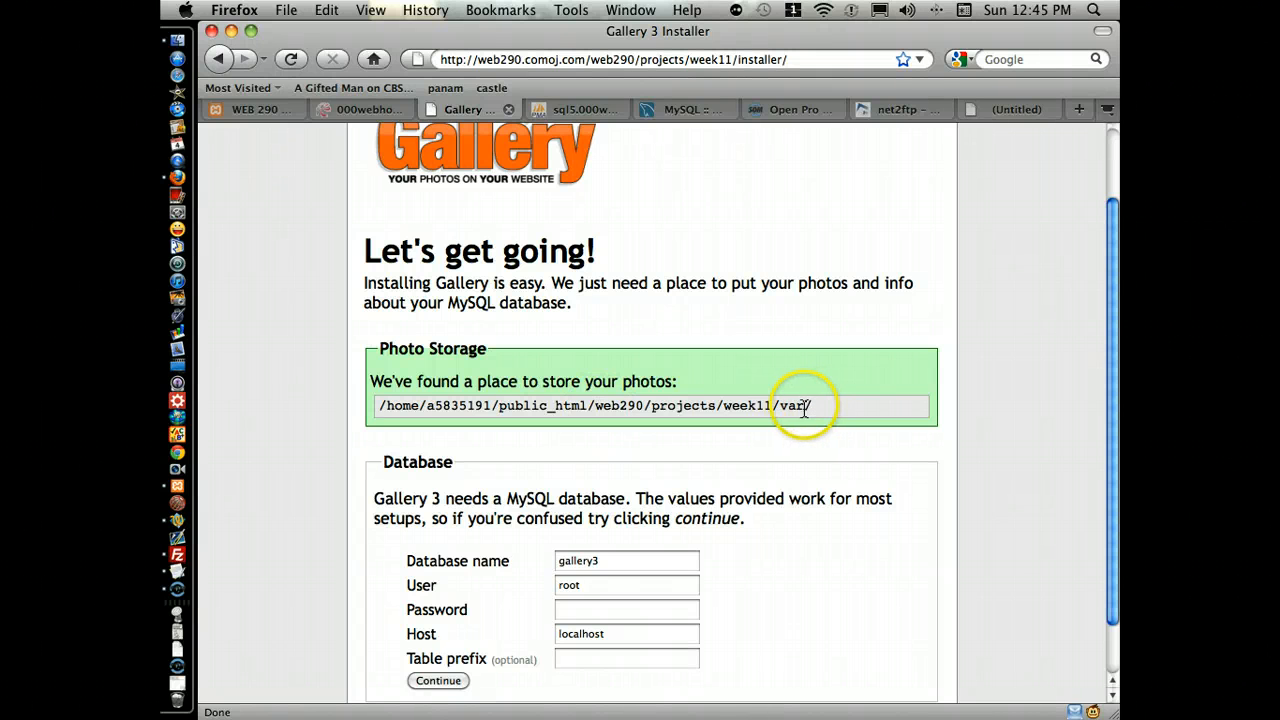
pyautogui.moveTo(608, 562); pyautogui.dragTo(560, 562)
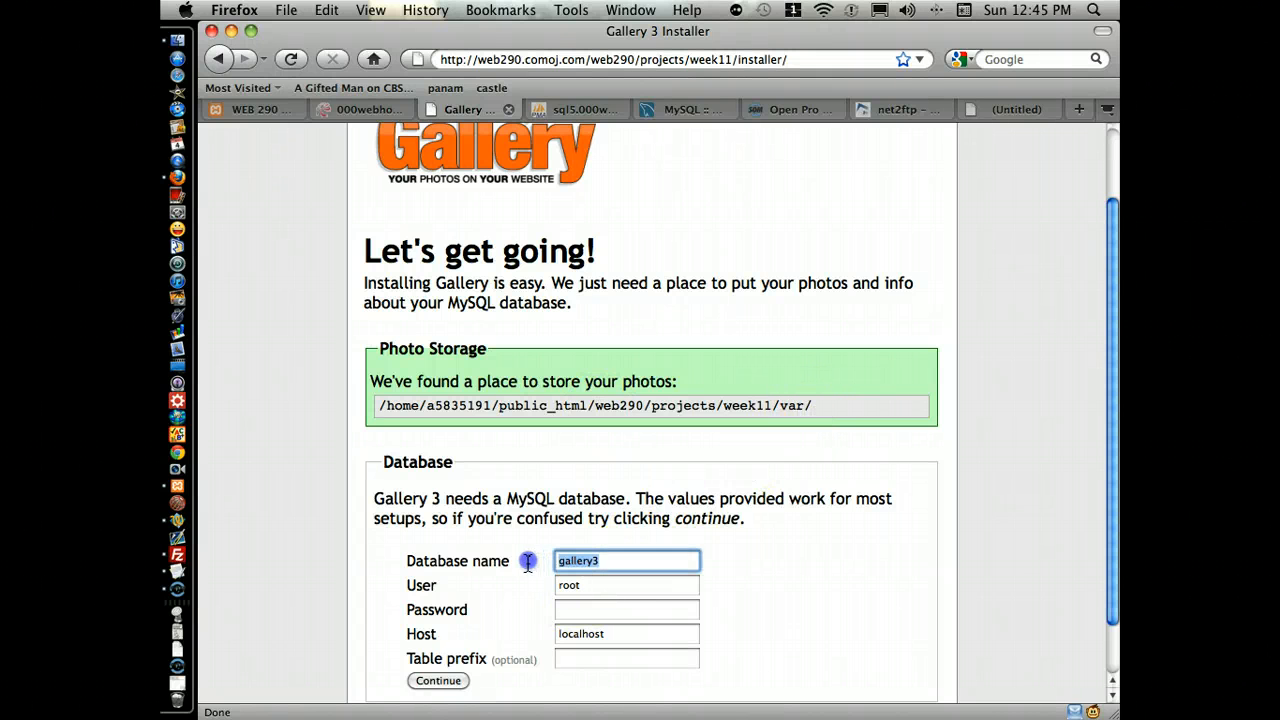
pyautogui.click(196, 525)
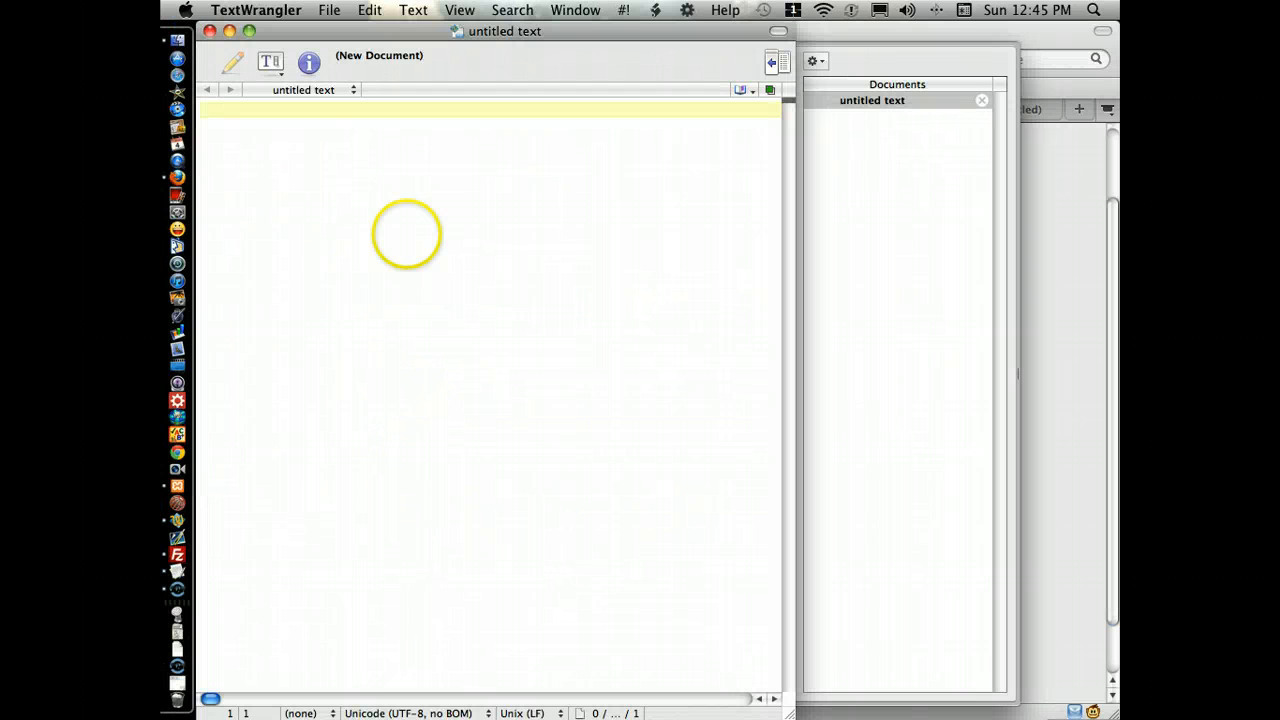
pyautogui.click(210, 32)
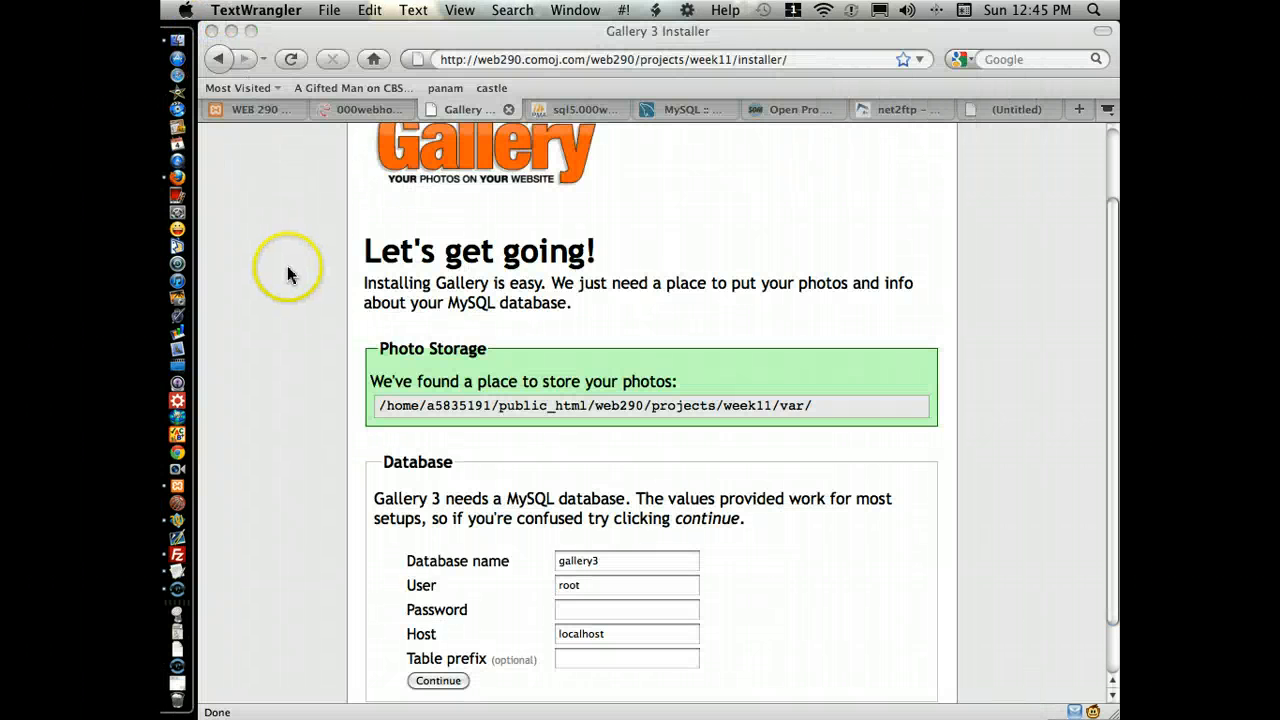
pyautogui.click(345, 110)
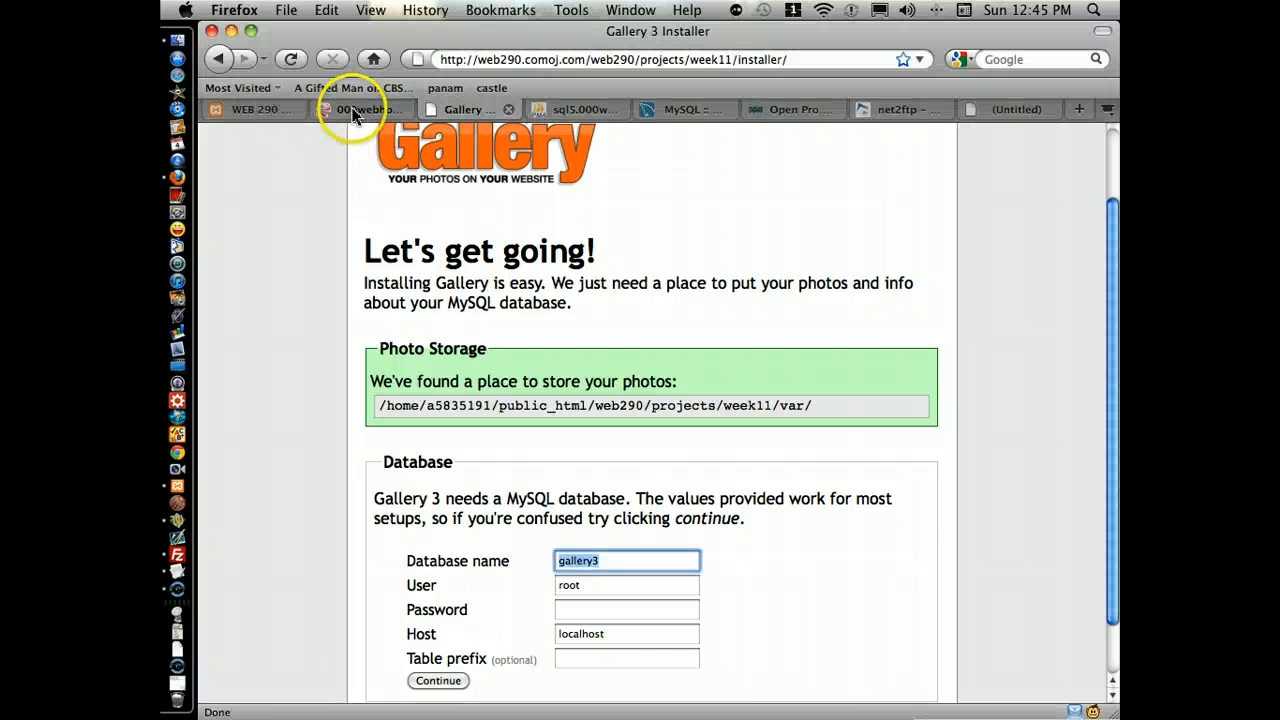
pyautogui.click(355, 112)
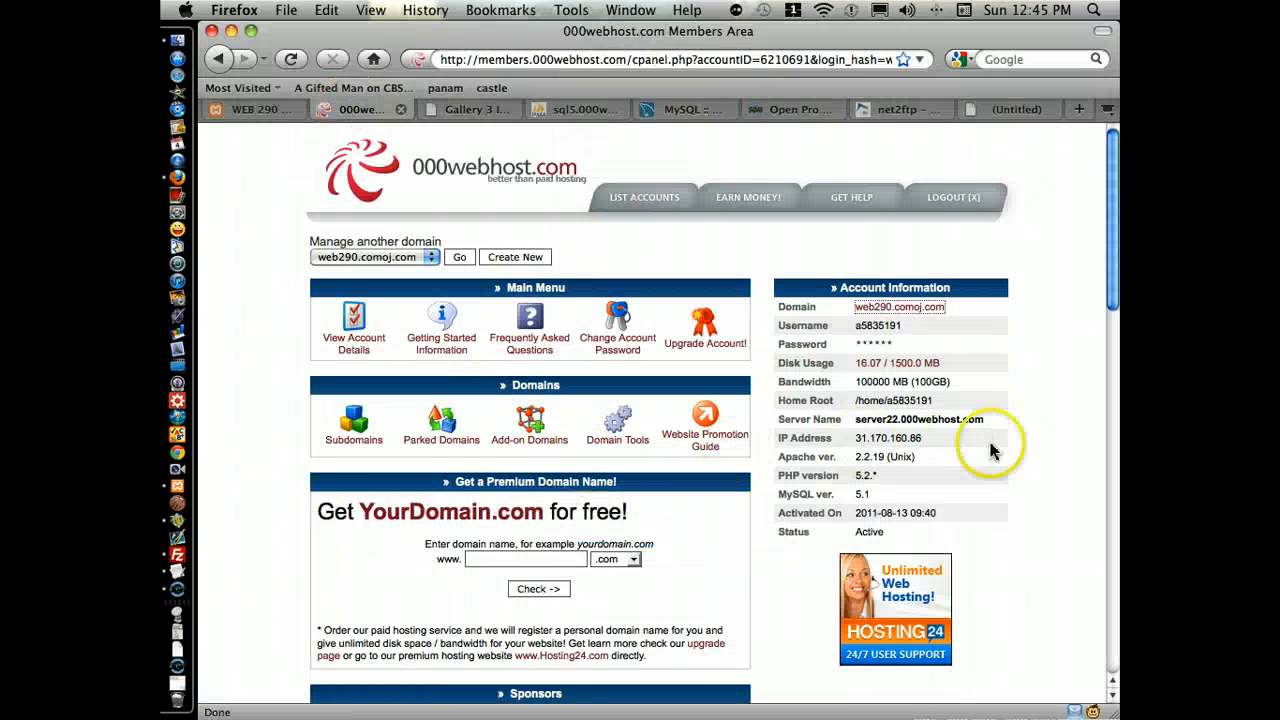
# Reopen the phpMyAdmin Access page and select the site's MySQL database name for copying
pyautogui.moveTo(1106, 296); pyautogui.dragTo(1119, 501)
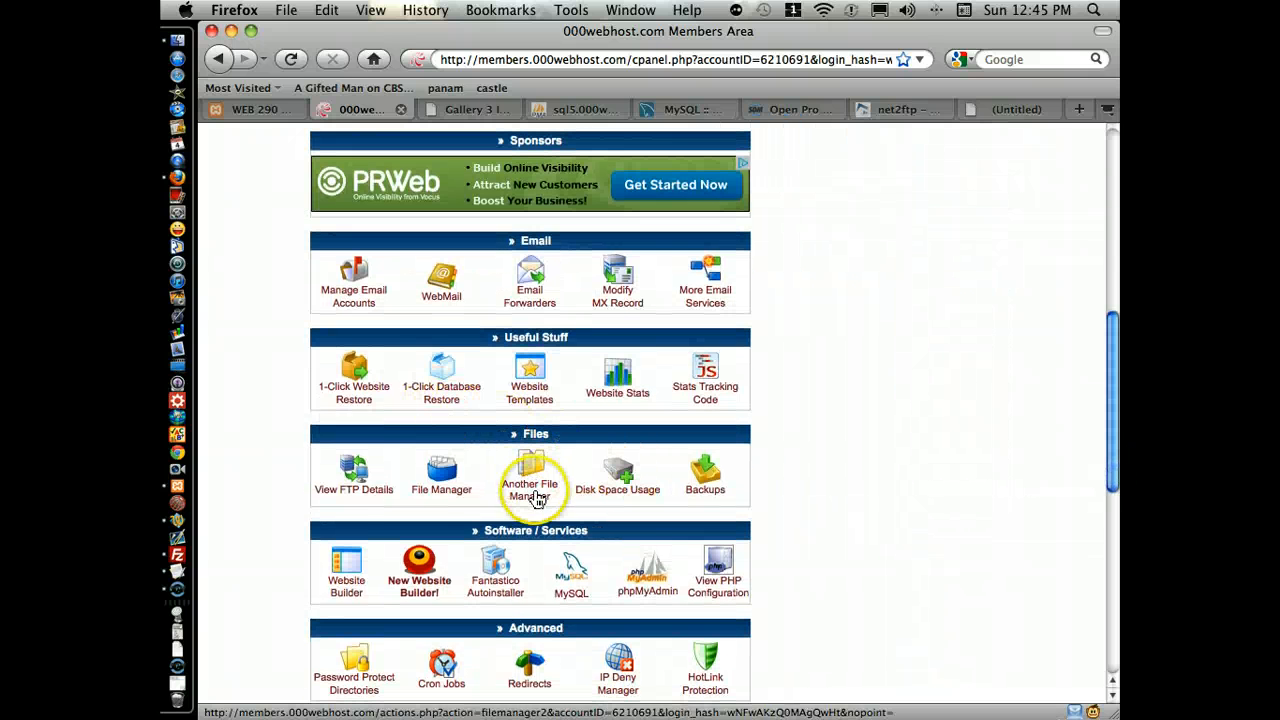
pyautogui.click(648, 578)
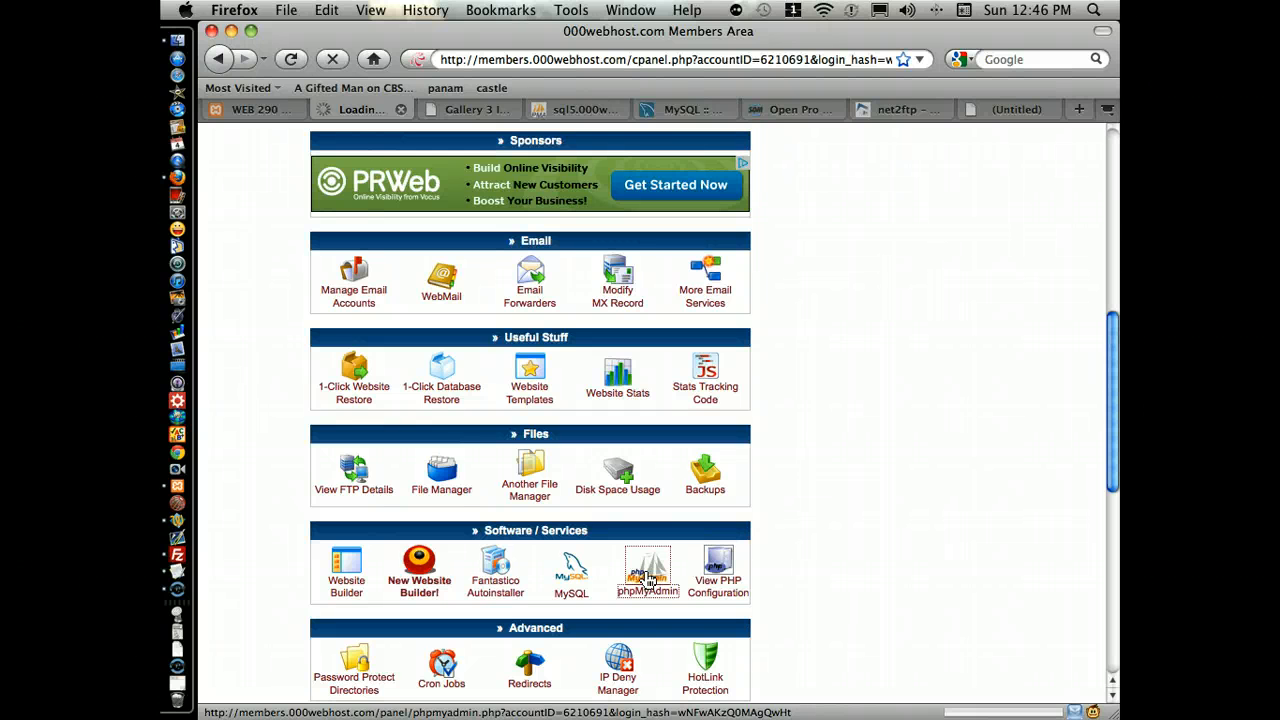
pyautogui.click(650, 576)
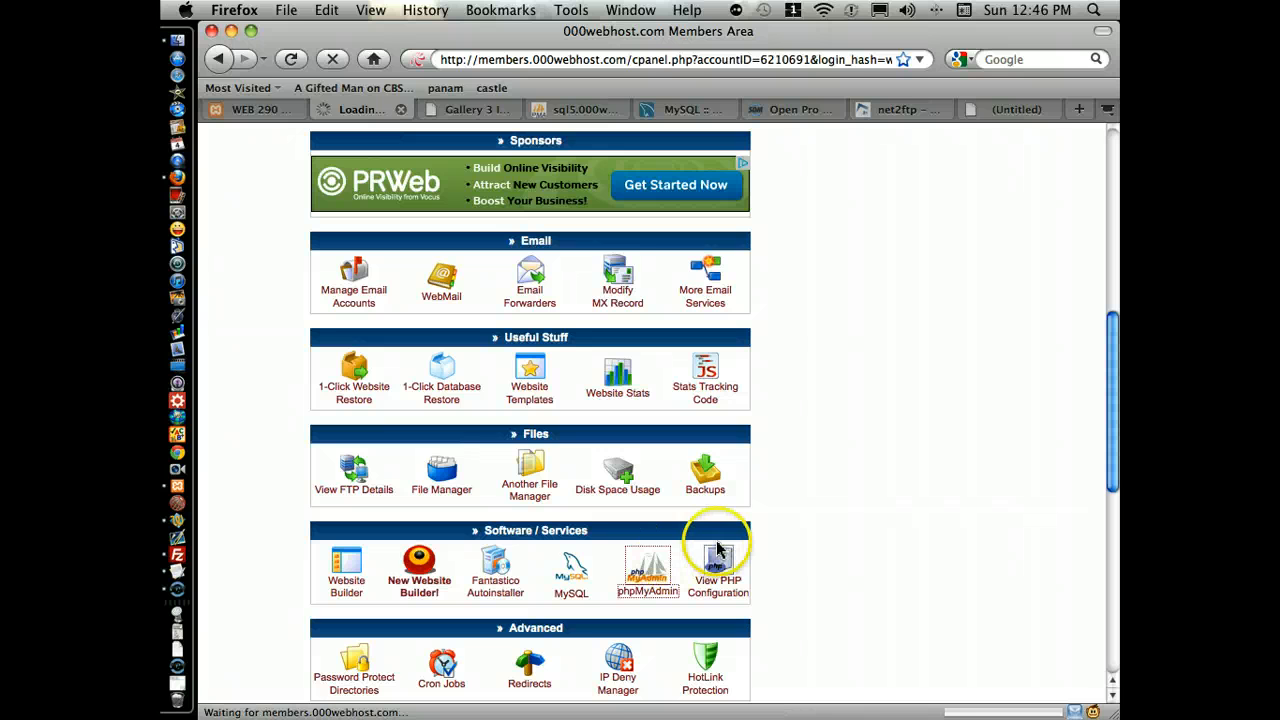
pyautogui.click(655, 572)
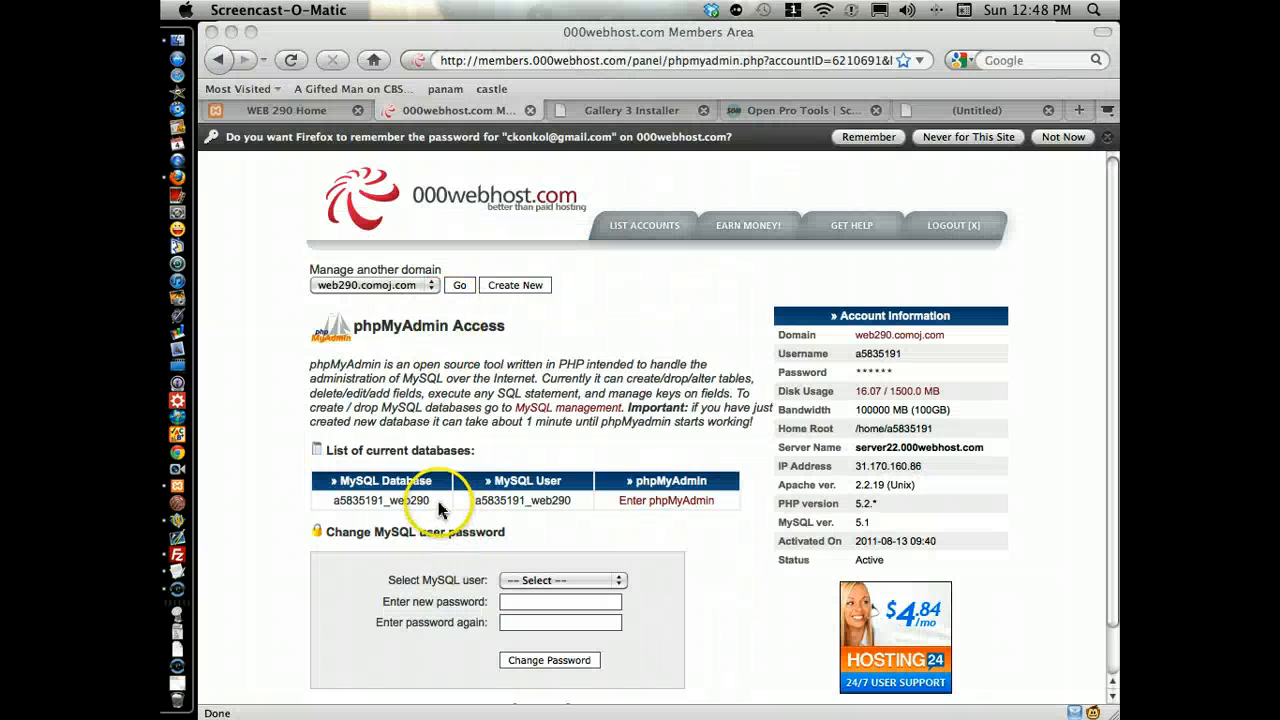
pyautogui.click(434, 503)
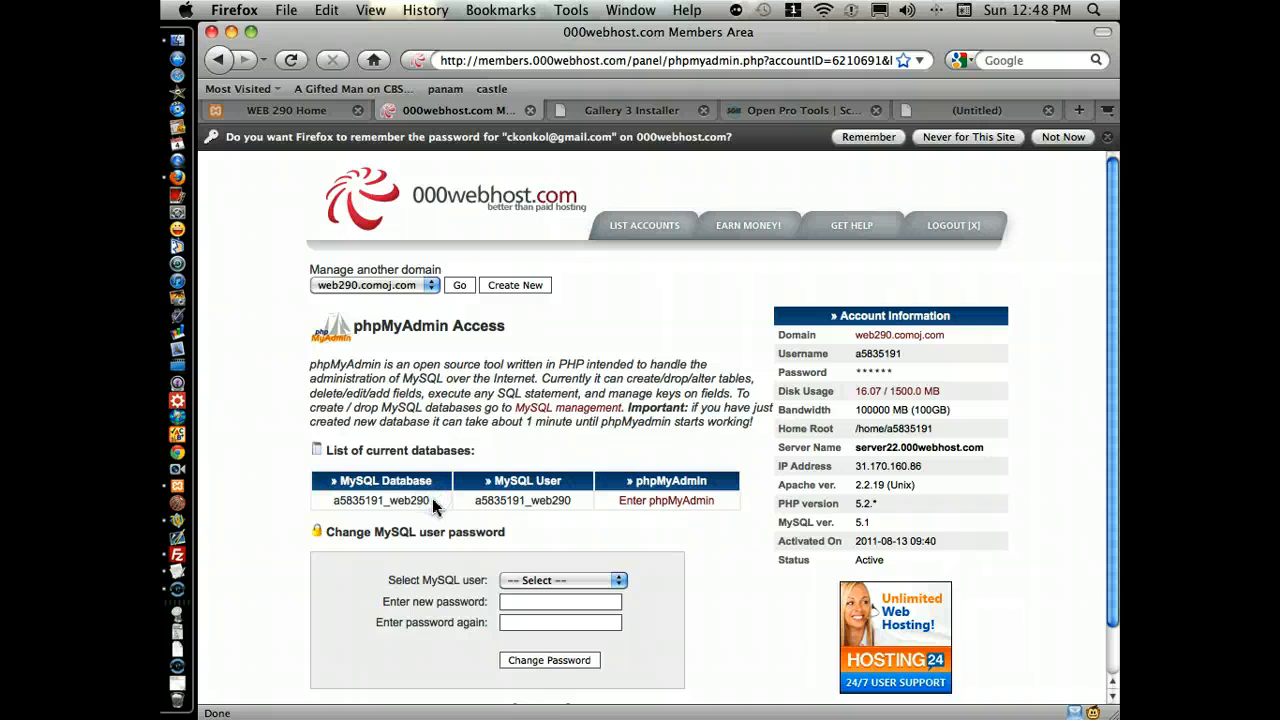
pyautogui.moveTo(433, 505); pyautogui.dragTo(366, 506)
pyautogui.press('super+c')
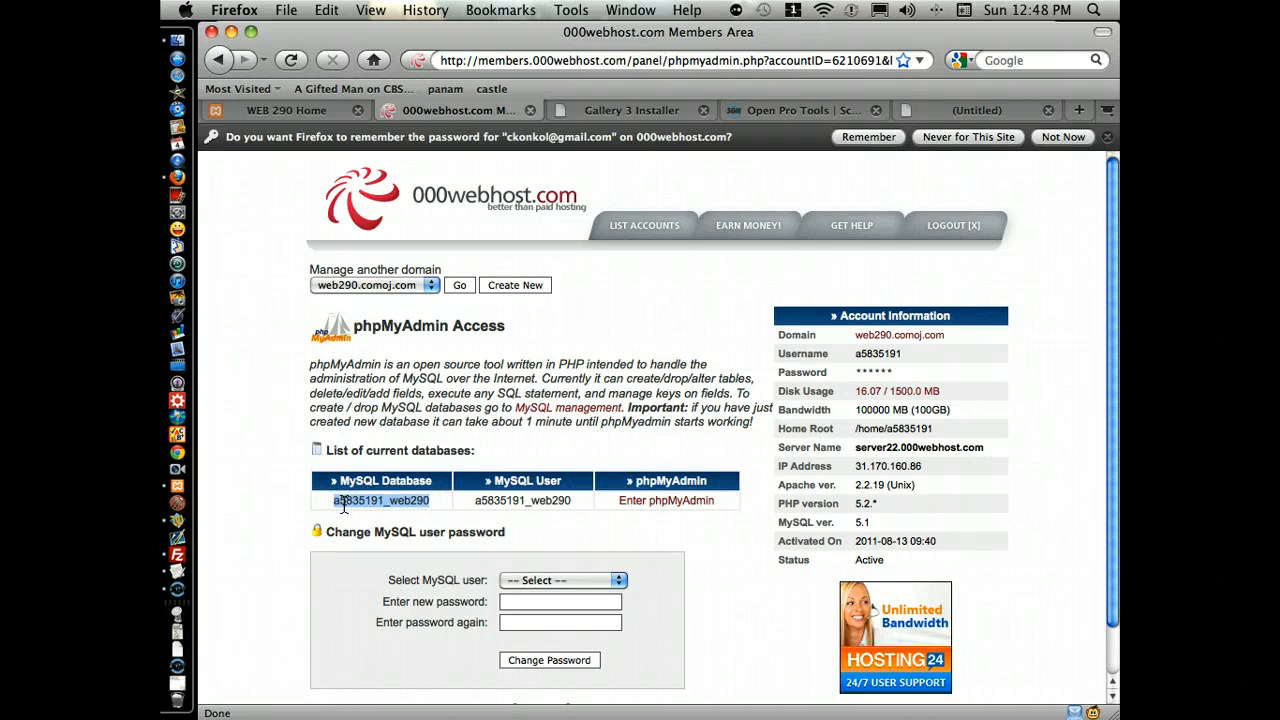
# Paste the MySQL database name over gallery3 and root, and fill in the saved database password
pyautogui.click(658, 111)
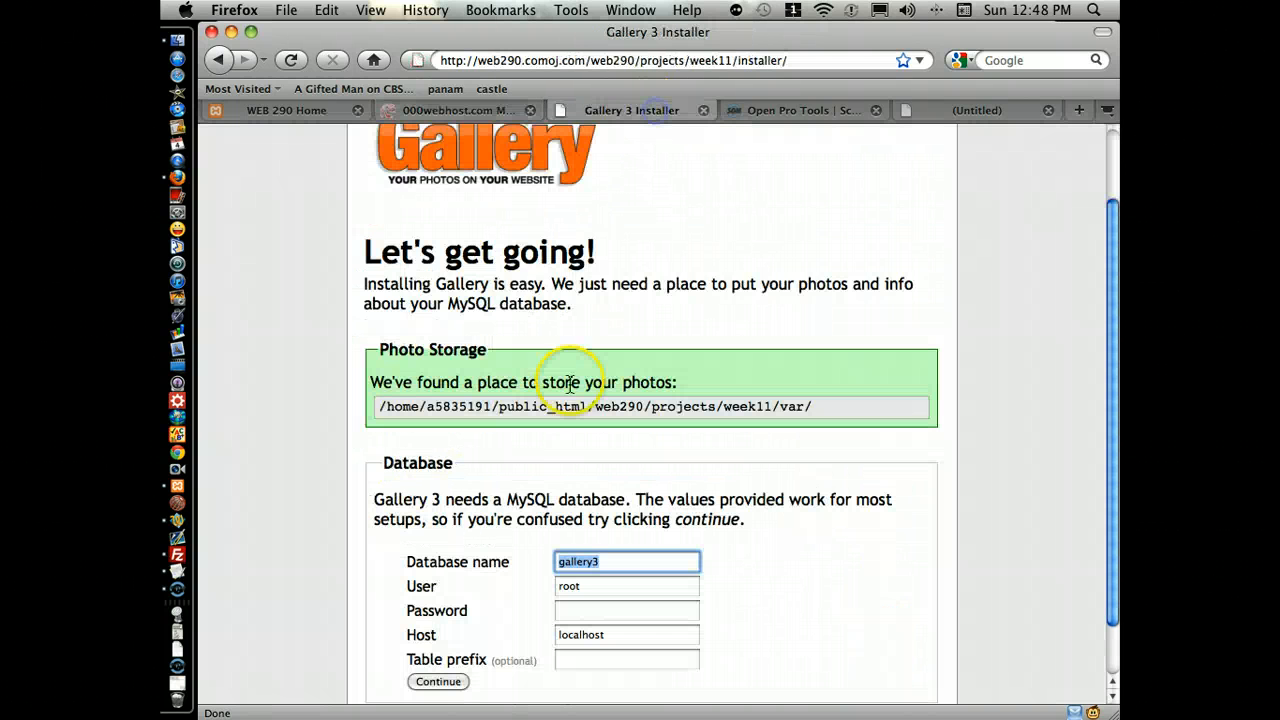
pyautogui.moveTo(623, 570); pyautogui.dragTo(535, 562)
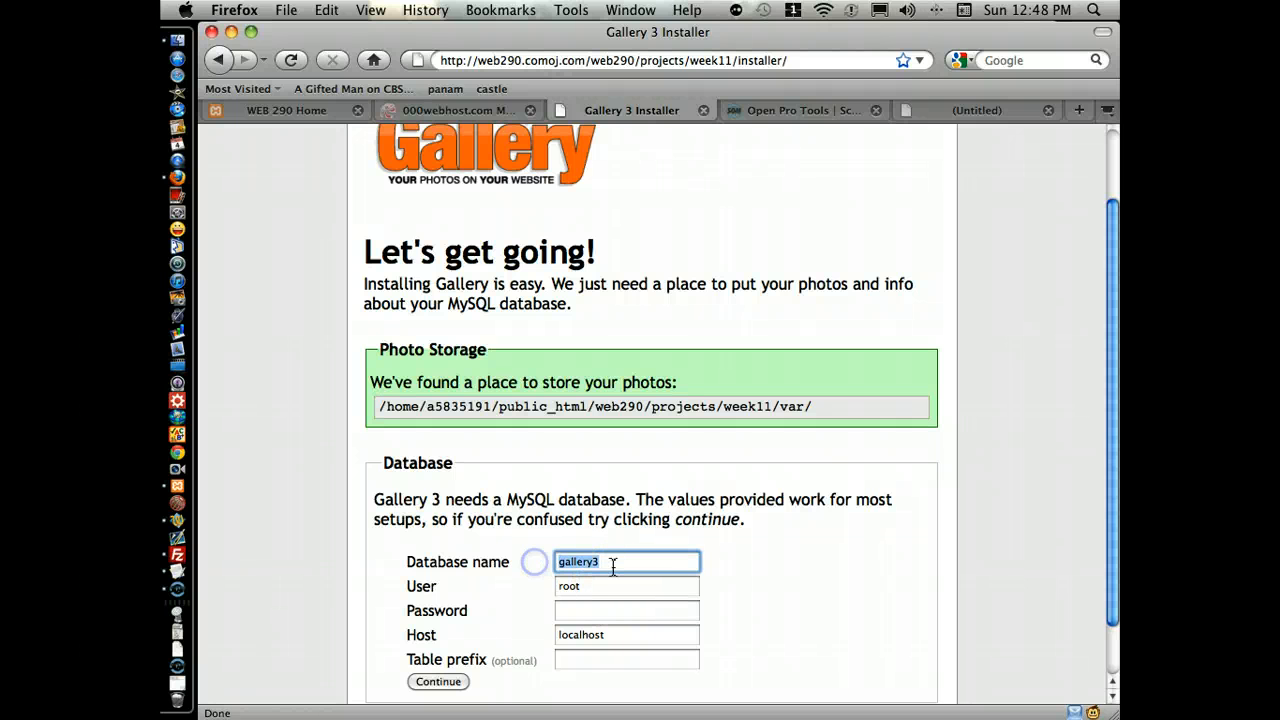
pyautogui.press('super+v')
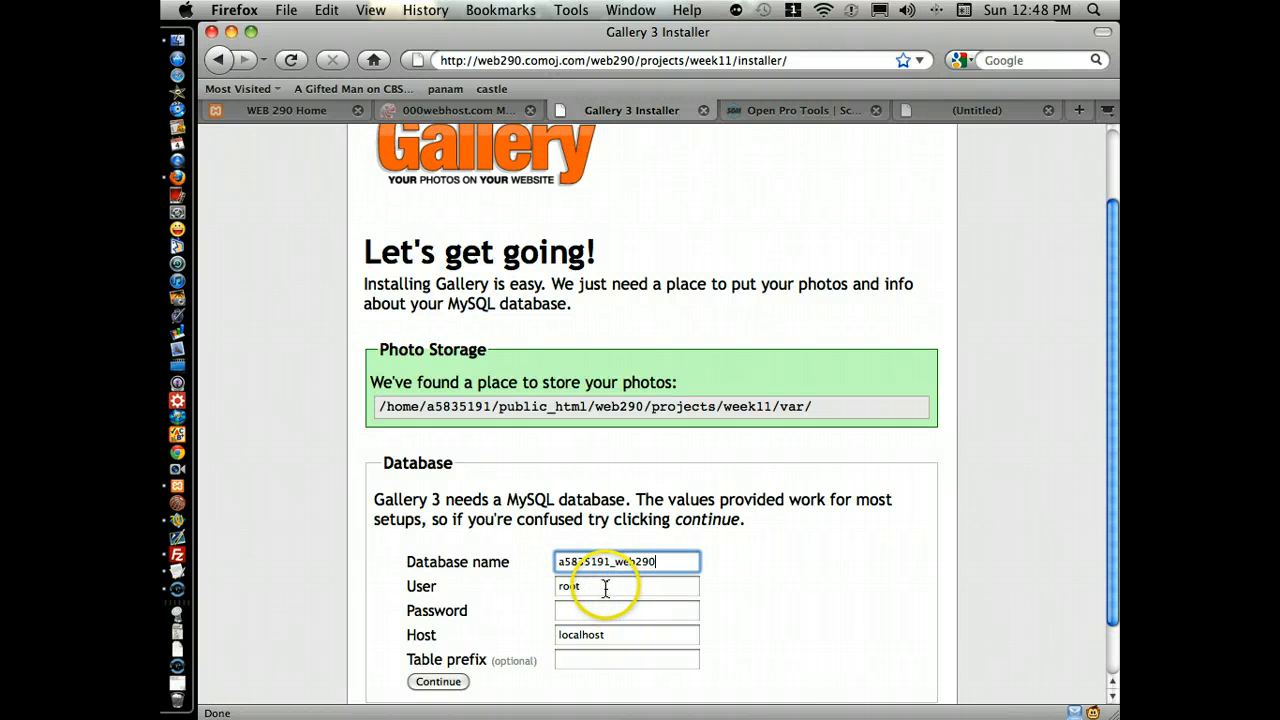
pyautogui.press('Tab')
pyautogui.press('super+b')
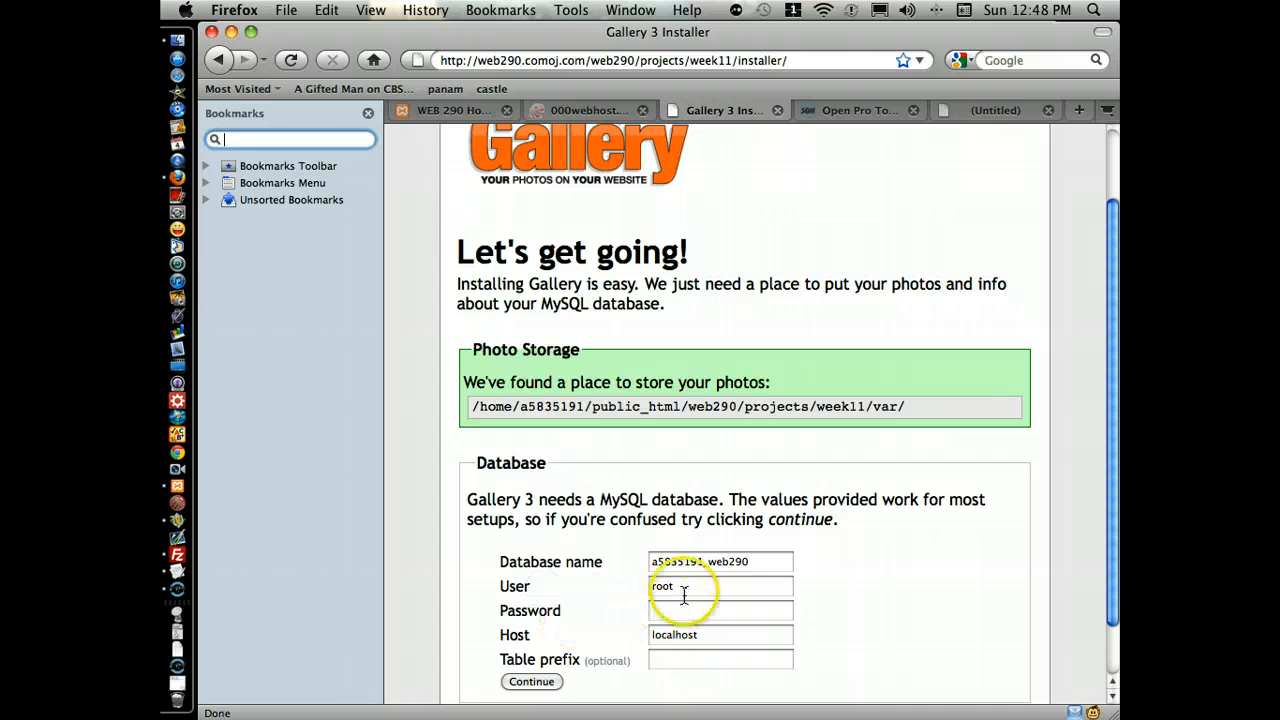
pyautogui.moveTo(766, 588); pyautogui.dragTo(635, 587)
pyautogui.press('super+v')
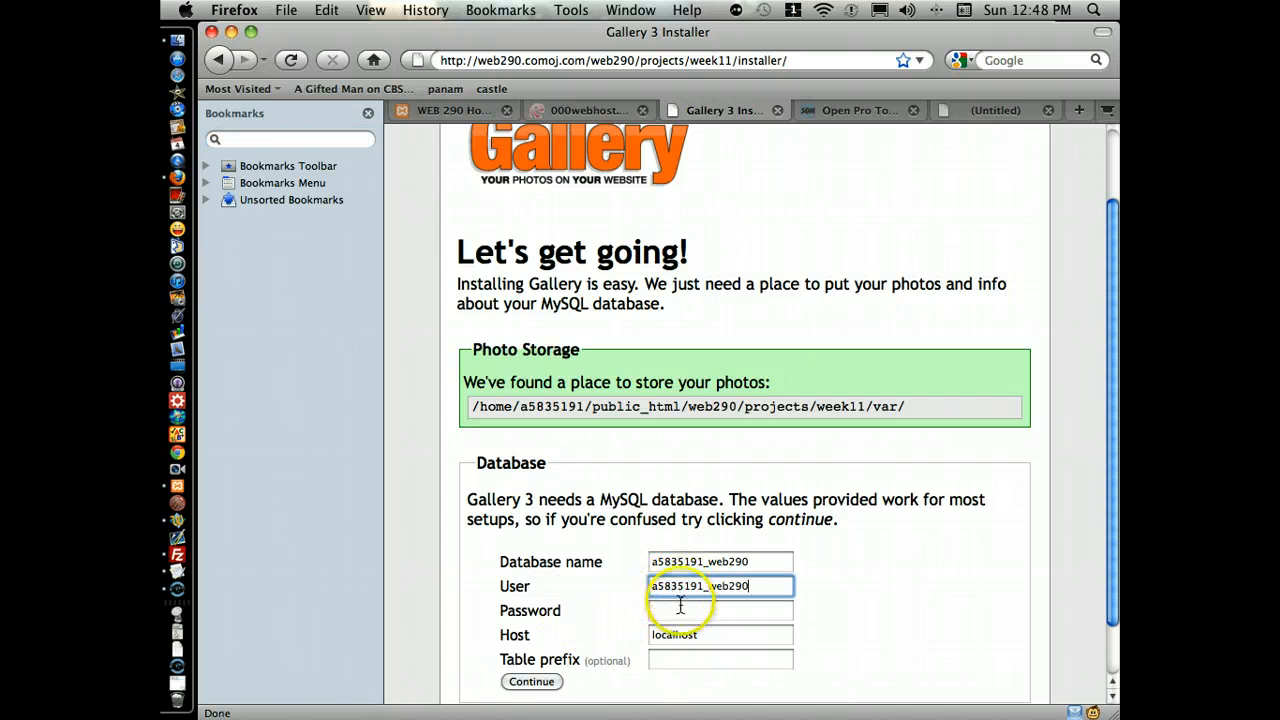
pyautogui.click(678, 610)
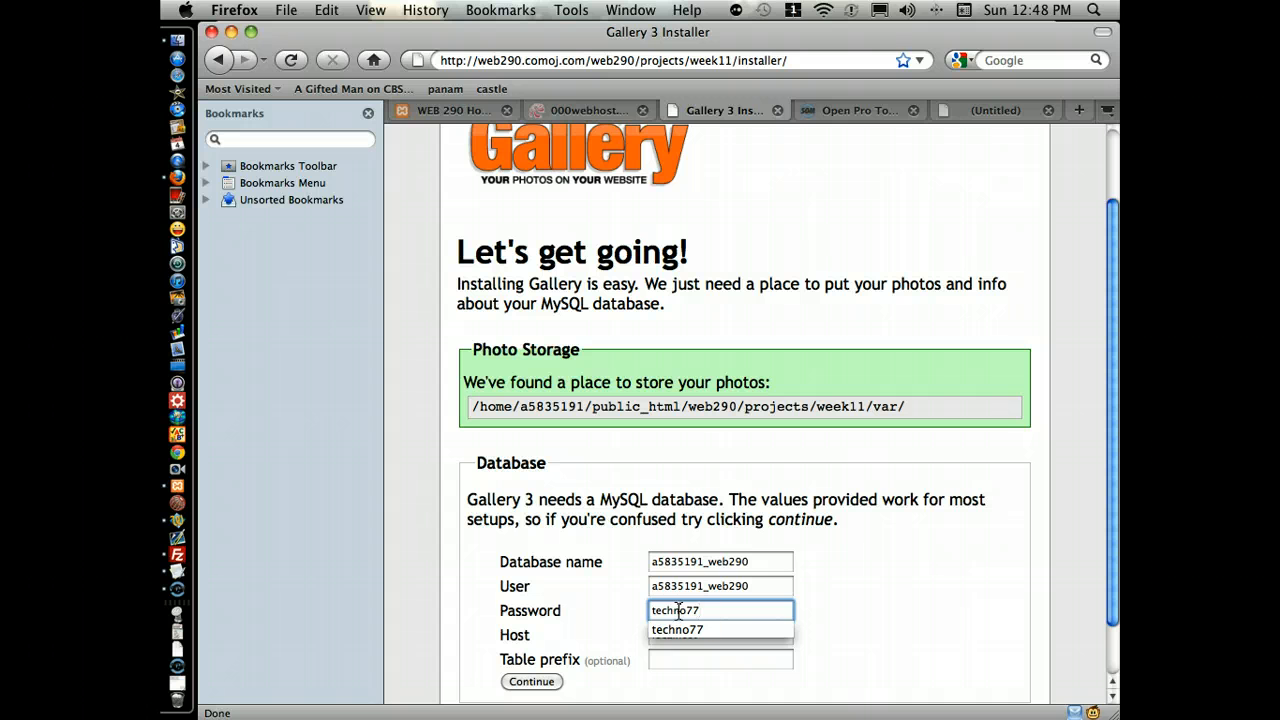
pyautogui.click(706, 588)
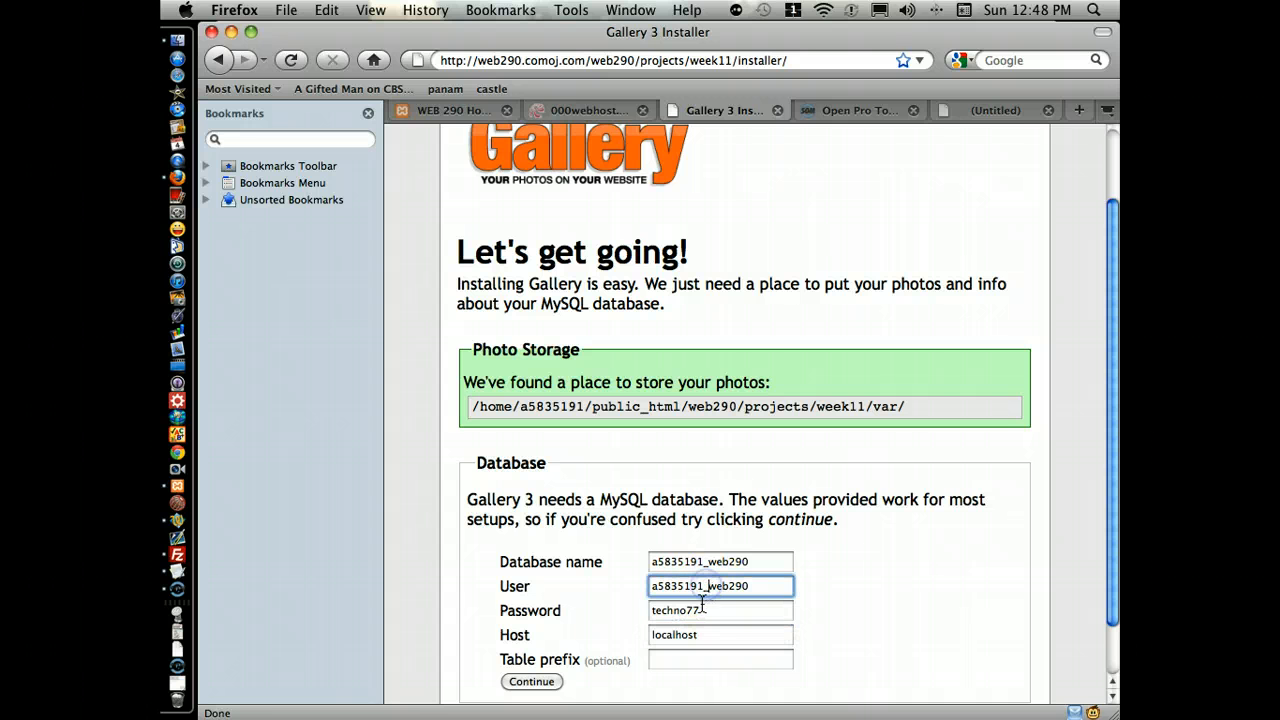
pyautogui.click(697, 634)
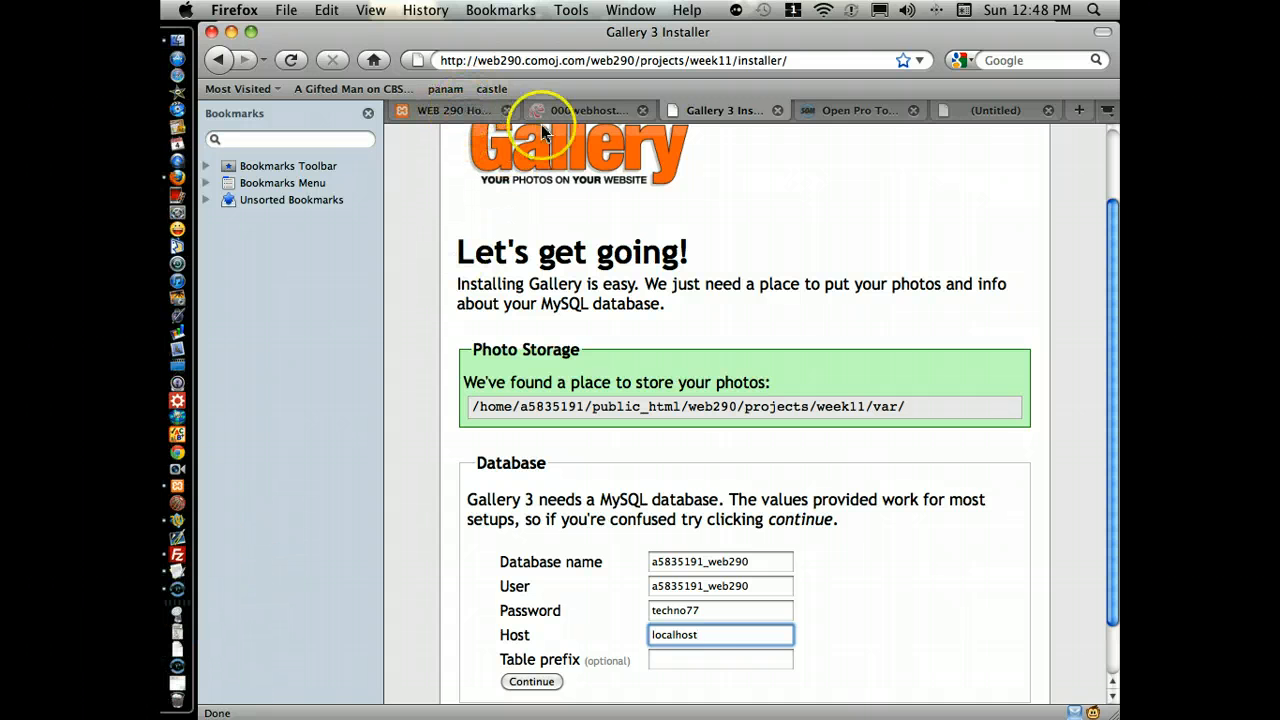
# Close the Bookmarks sidebar, go back to the MySQL page, and select mysql5.000webhost.com
pyautogui.click(597, 110)
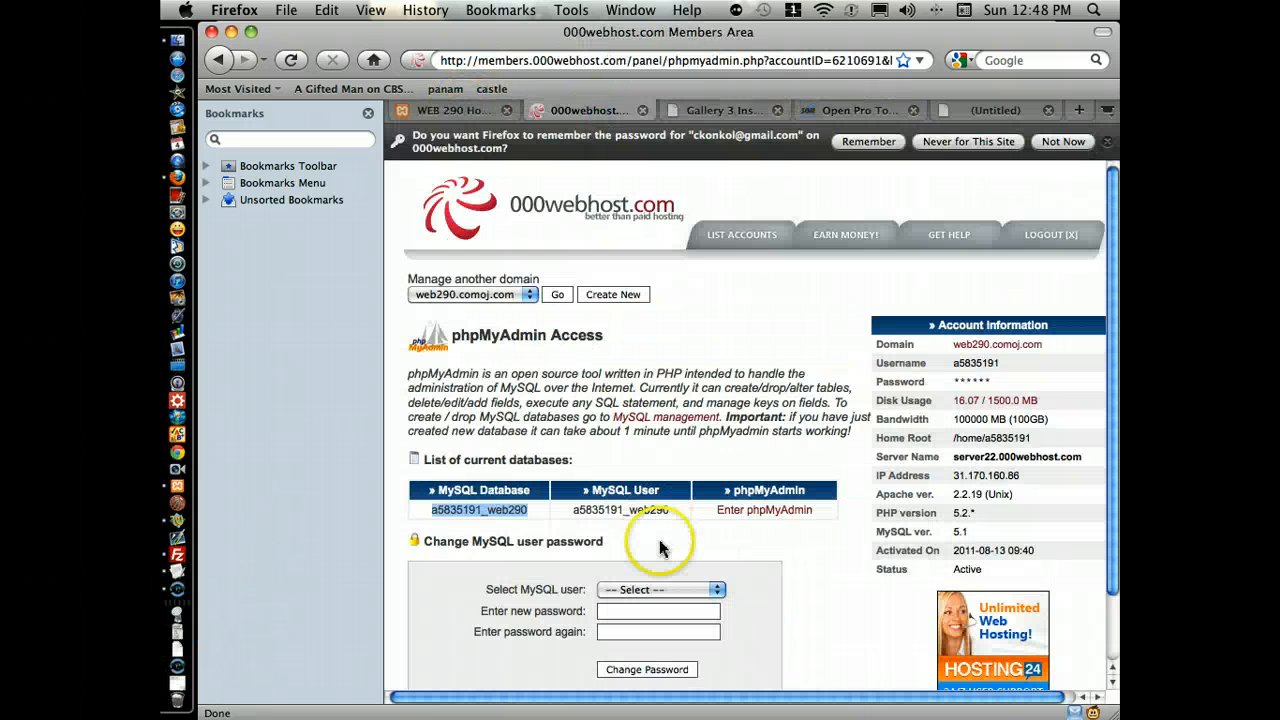
pyautogui.click(368, 113)
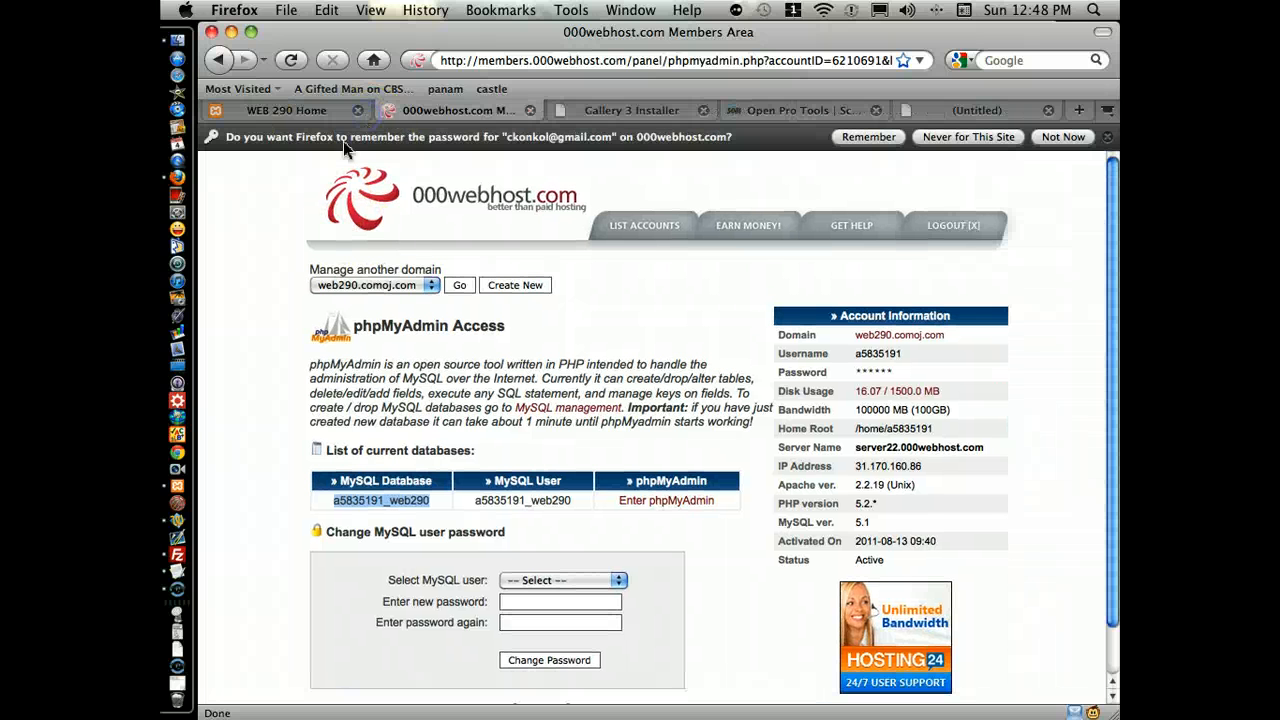
pyautogui.click(219, 62)
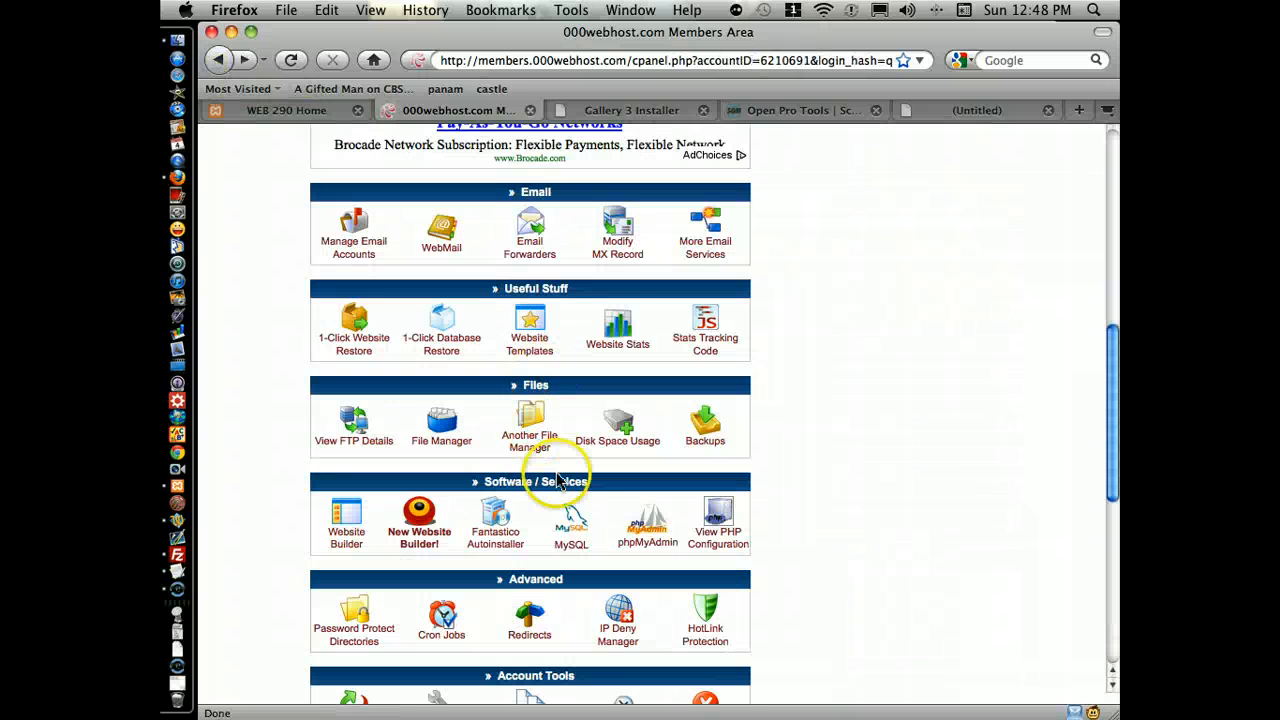
pyautogui.click(577, 518)
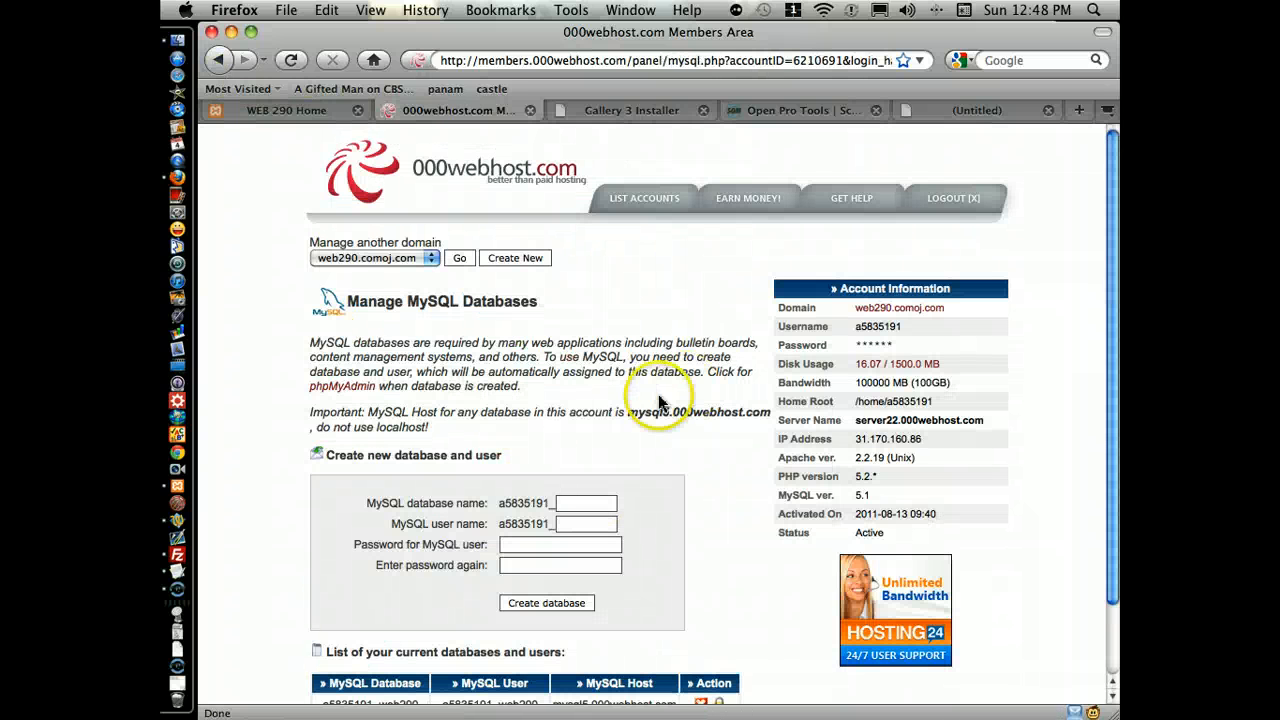
pyautogui.moveTo(628, 412); pyautogui.dragTo(771, 414)
pyautogui.press('super+c')
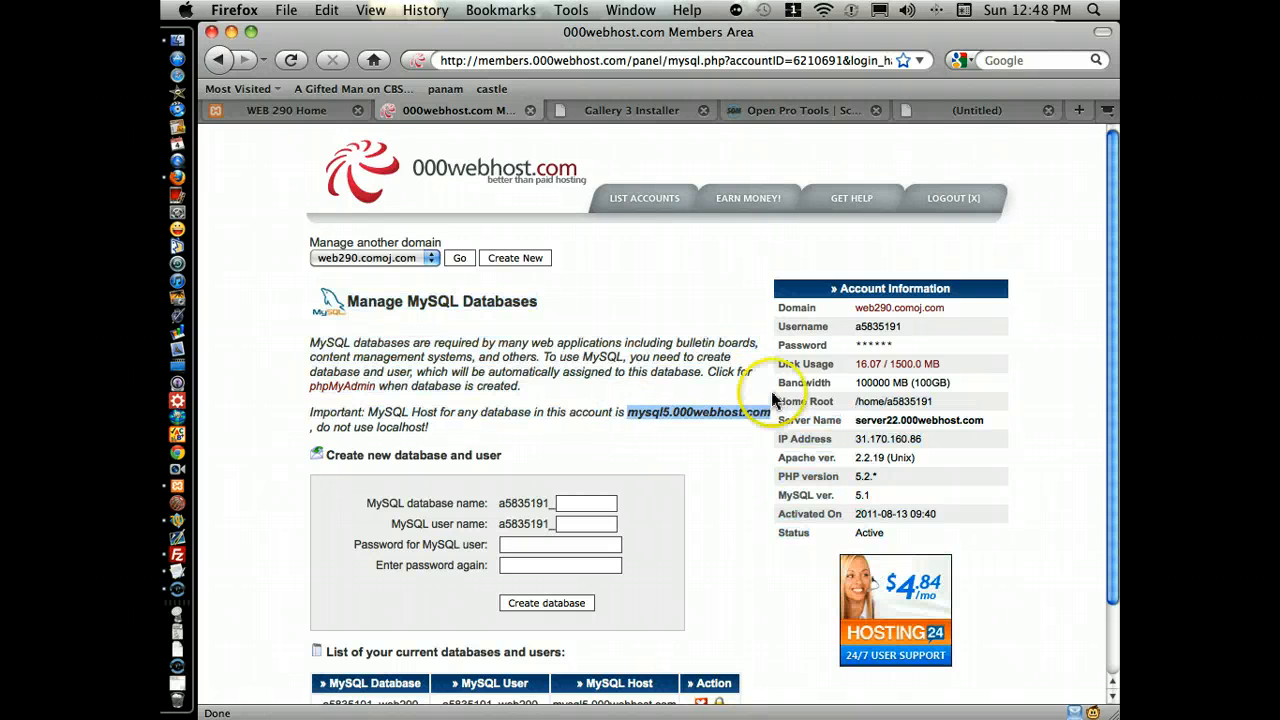
# Set the Host to mysql5.000webhost.com and table prefix to _gal, then submit the installer
pyautogui.click(640, 108)
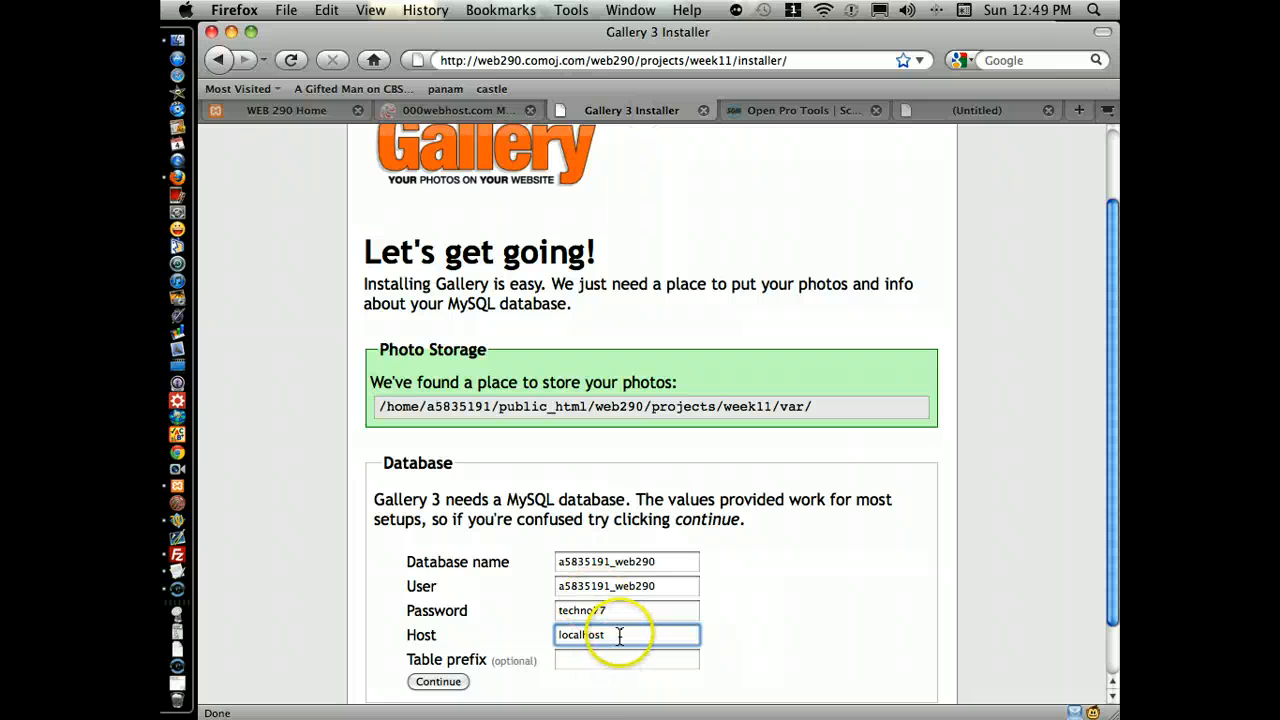
pyautogui.moveTo(612, 634); pyautogui.dragTo(541, 632)
pyautogui.press('super+v')
pyautogui.click(571, 661)
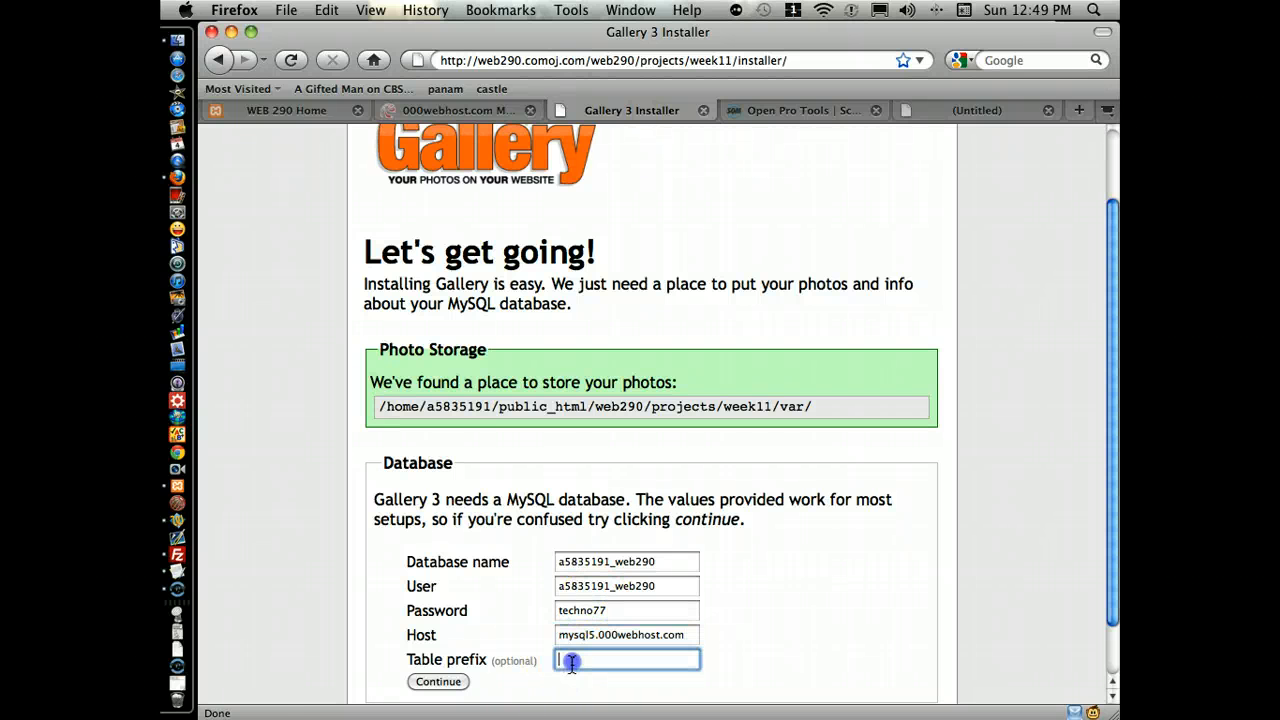
pyautogui.write('_gal')
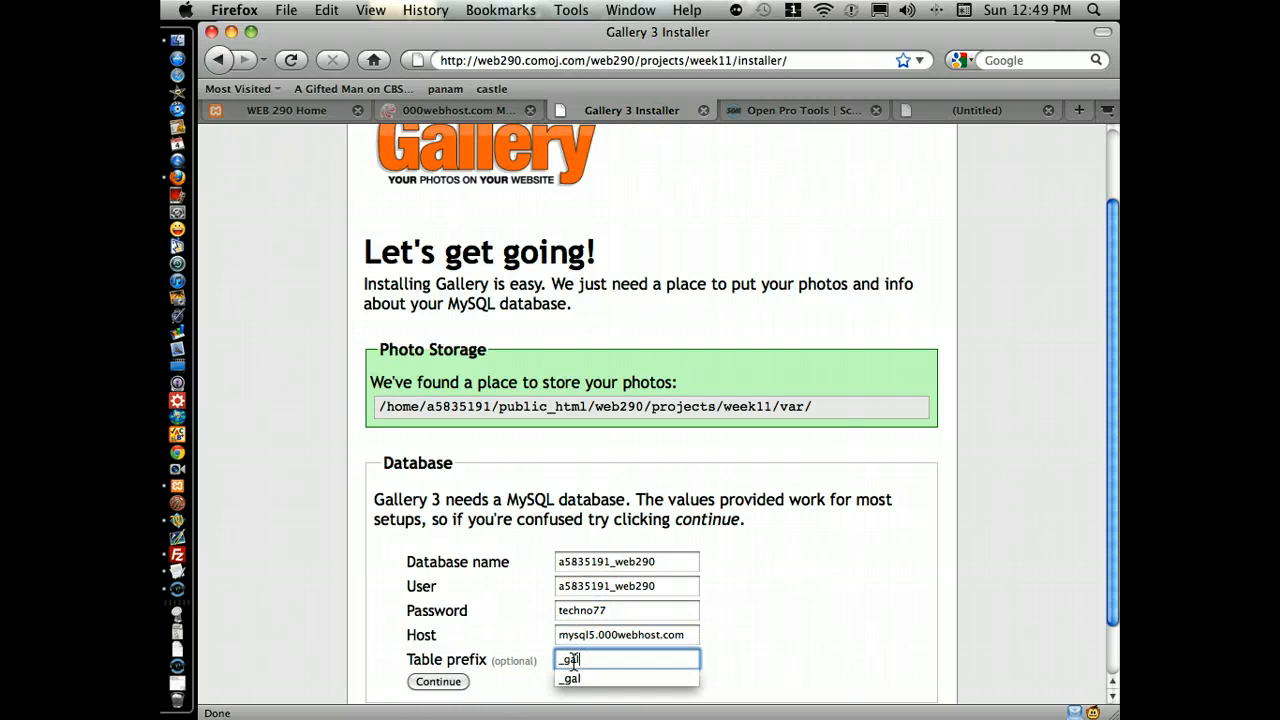
pyautogui.click(764, 641)
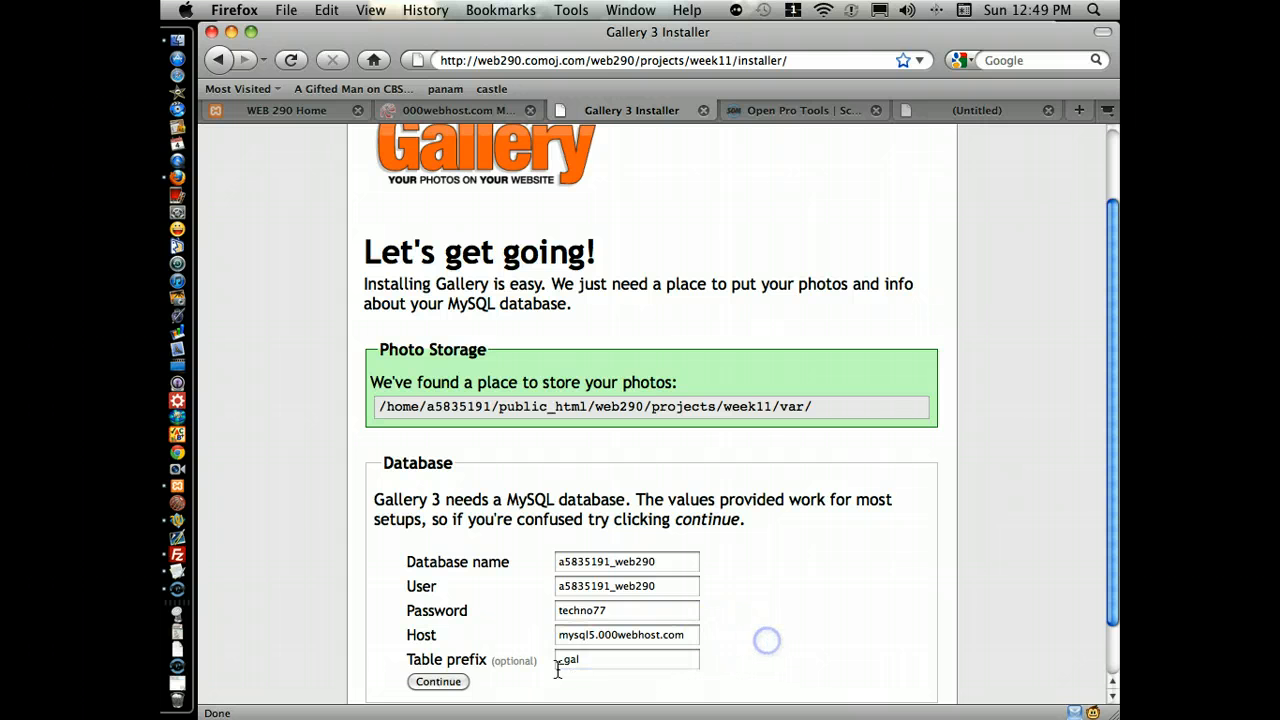
pyautogui.click(458, 684)
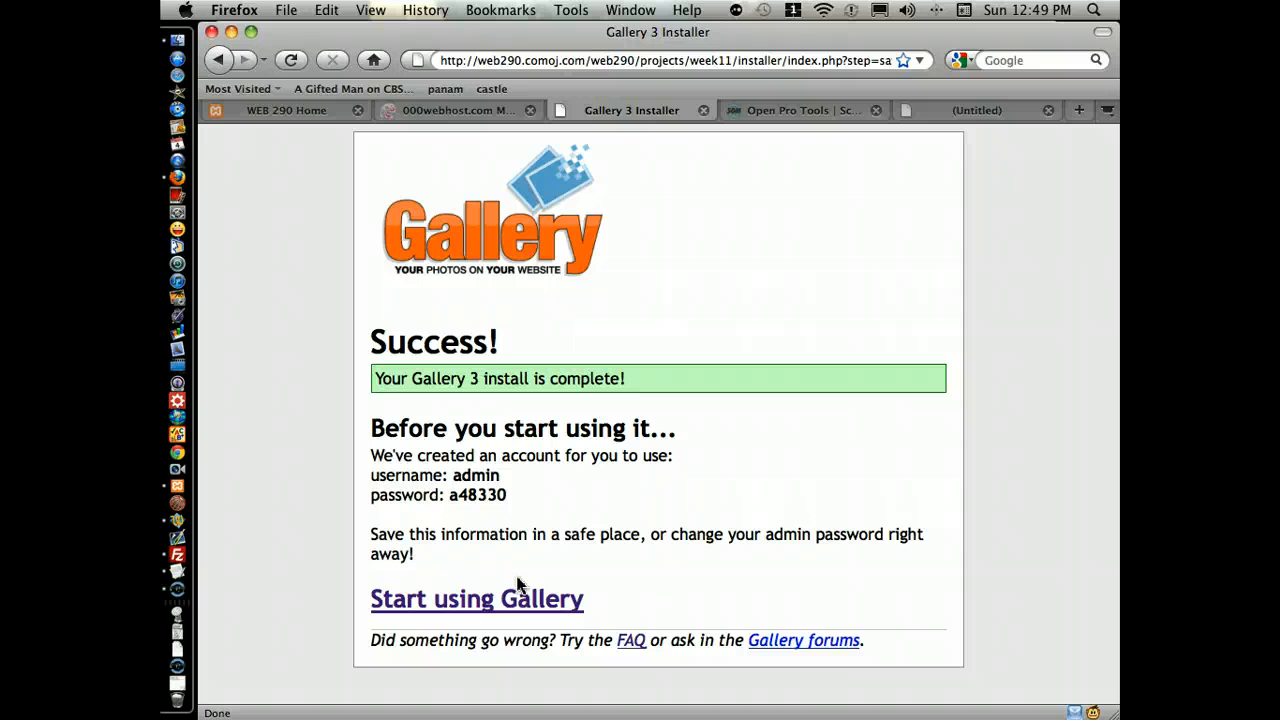
# Capture the Success page with Cmd+Shift+4, then open the new week11 gallery
pyautogui.click(528, 600)
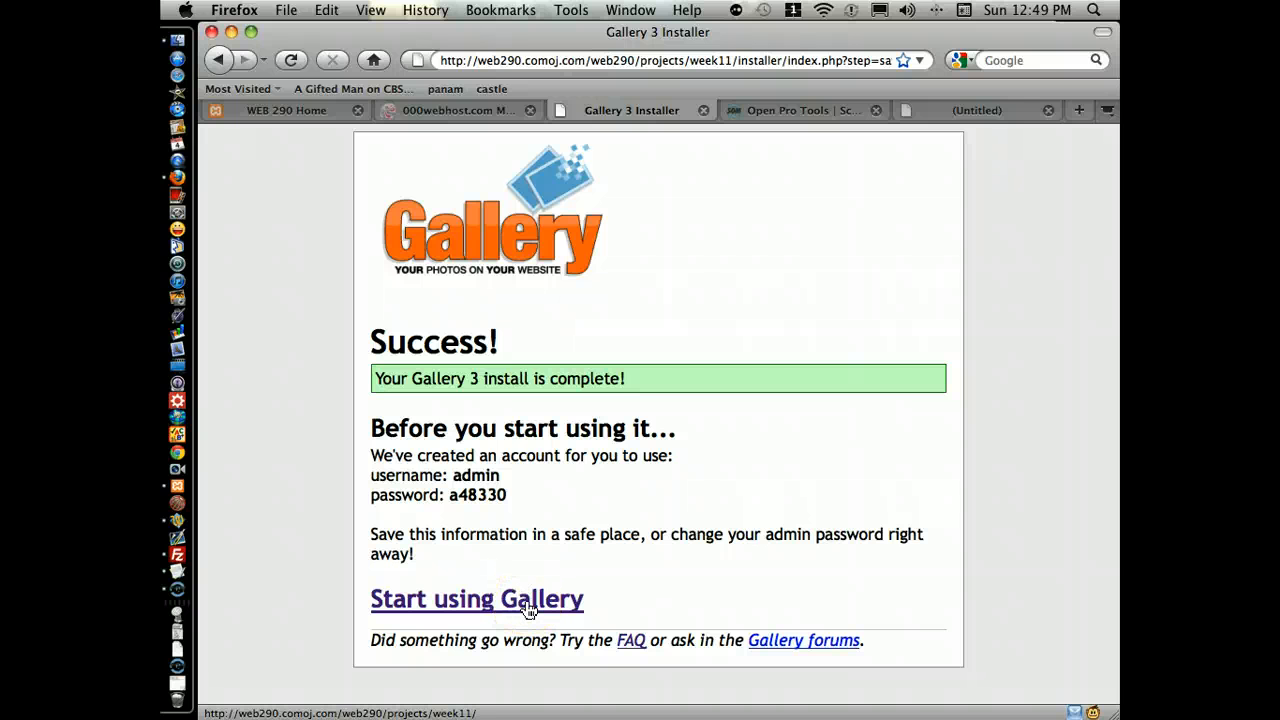
pyautogui.press('super+shift+4')
pyautogui.moveTo(353, 25); pyautogui.dragTo(972, 672)
pyautogui.click(490, 606)
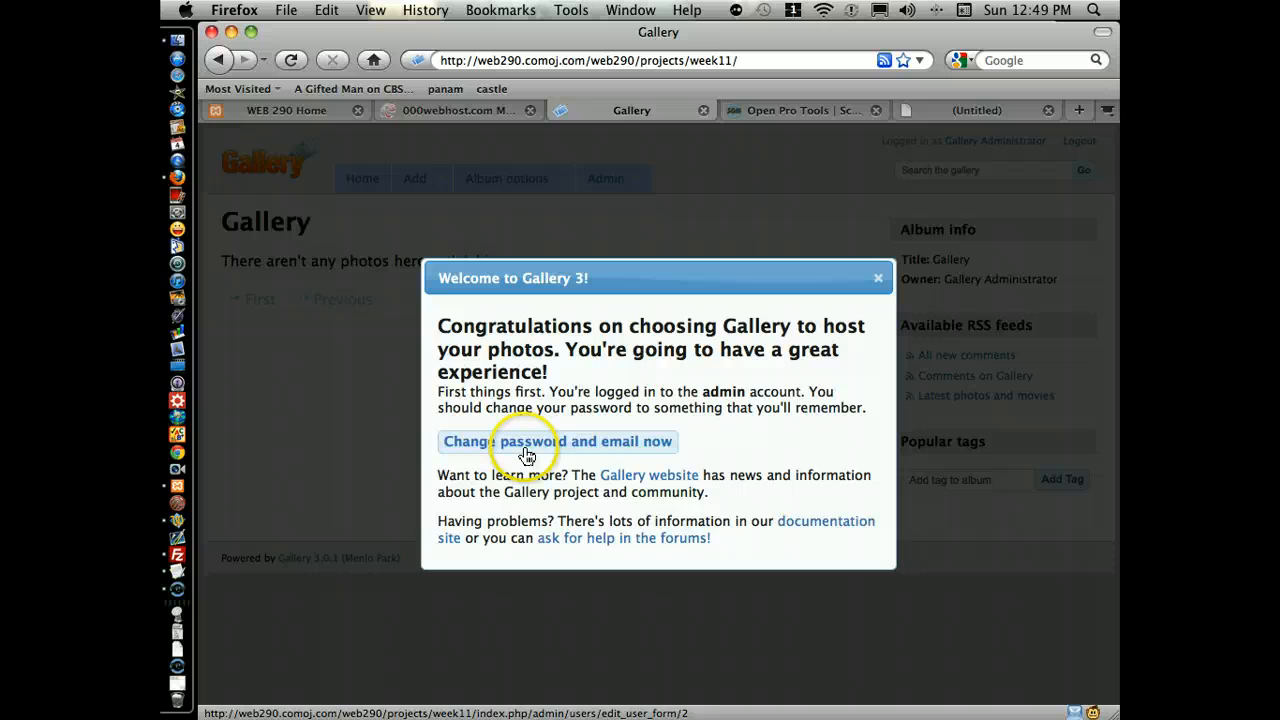
# Enter and confirm a new password for the Gallery 3 admin user
pyautogui.click(527, 450)
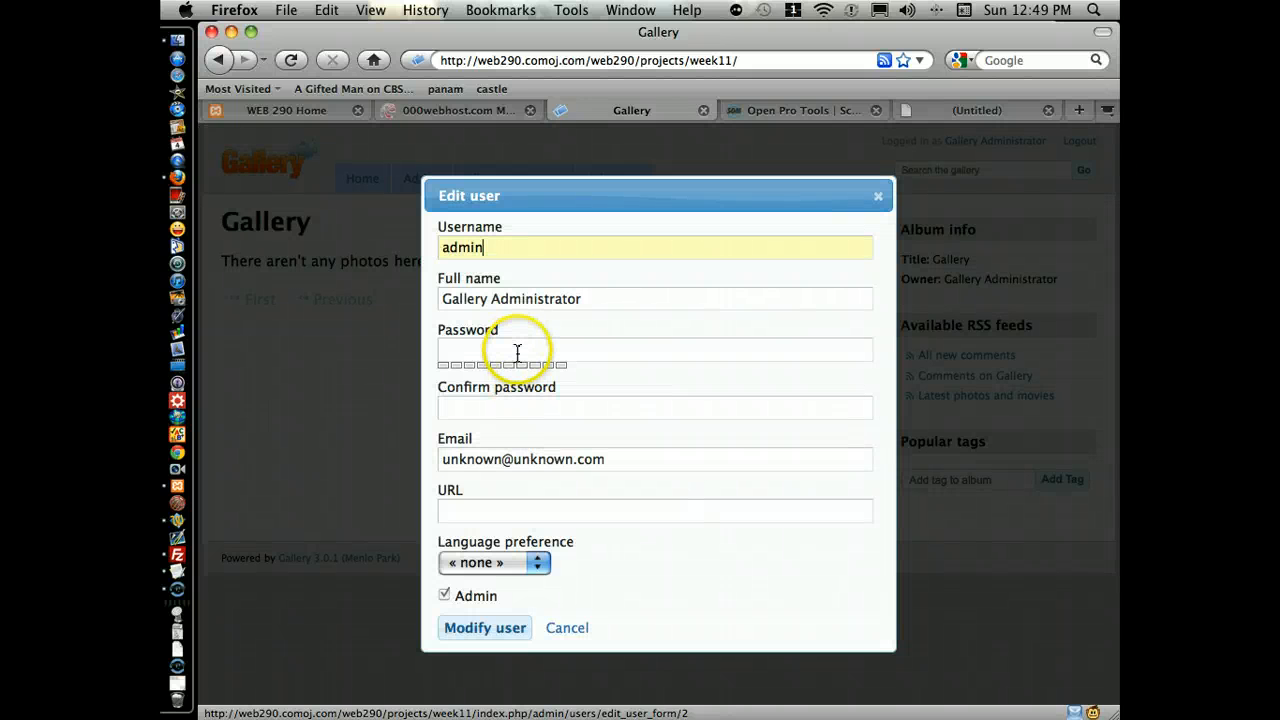
pyautogui.click(517, 352)
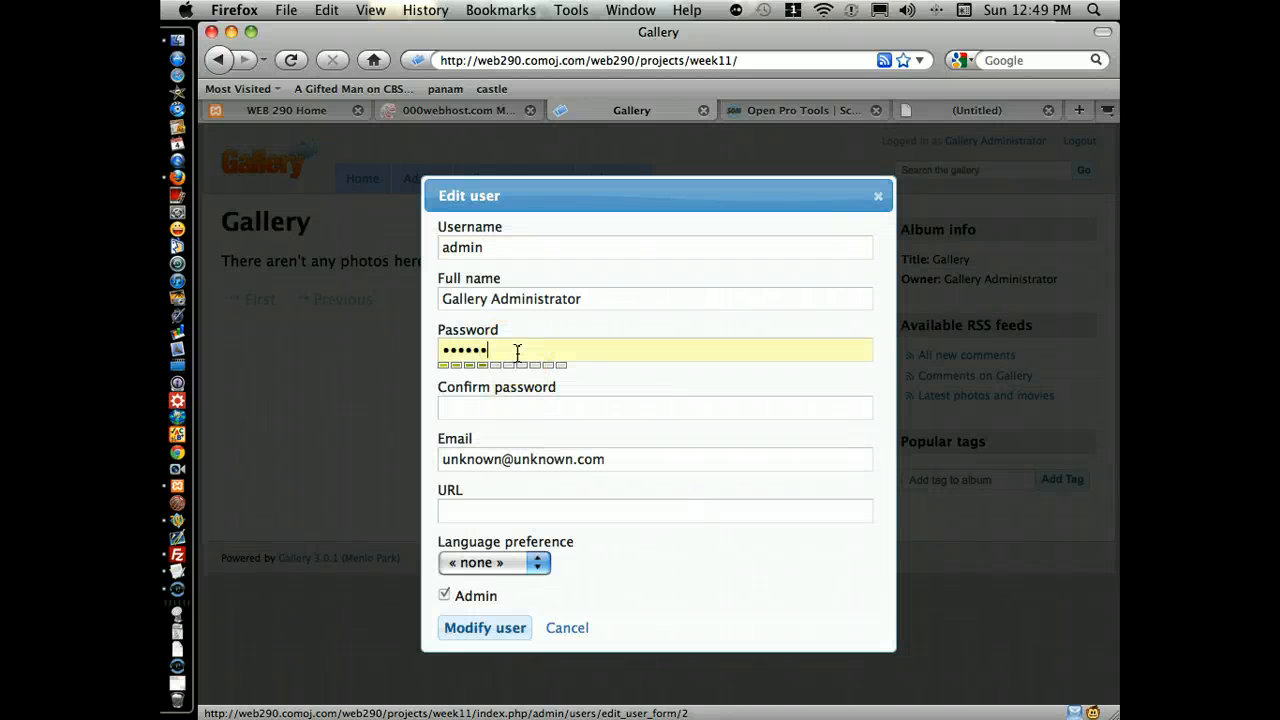
pyautogui.write('•')
pyautogui.press('Tab')
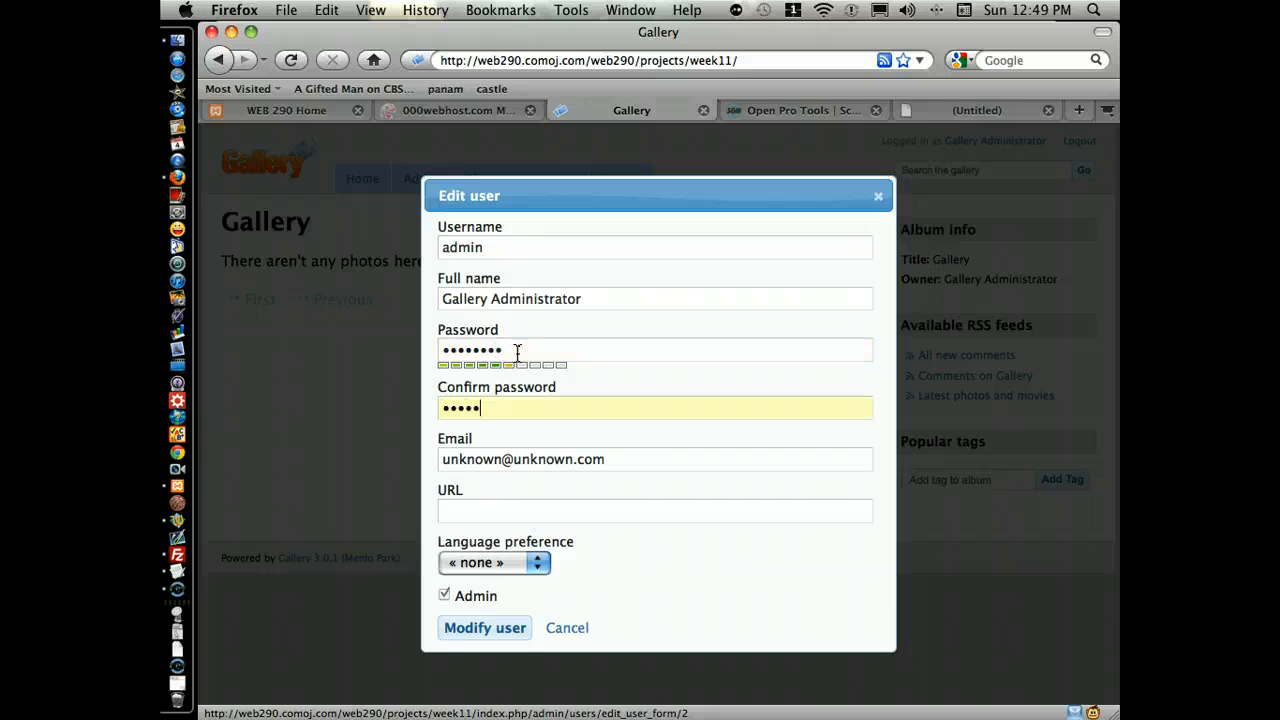
# Replace the placeholder e-mail with the owner's address, choose English (US), and save the user
pyautogui.moveTo(617, 459); pyautogui.dragTo(326, 441)
pyautogui.write('ck')
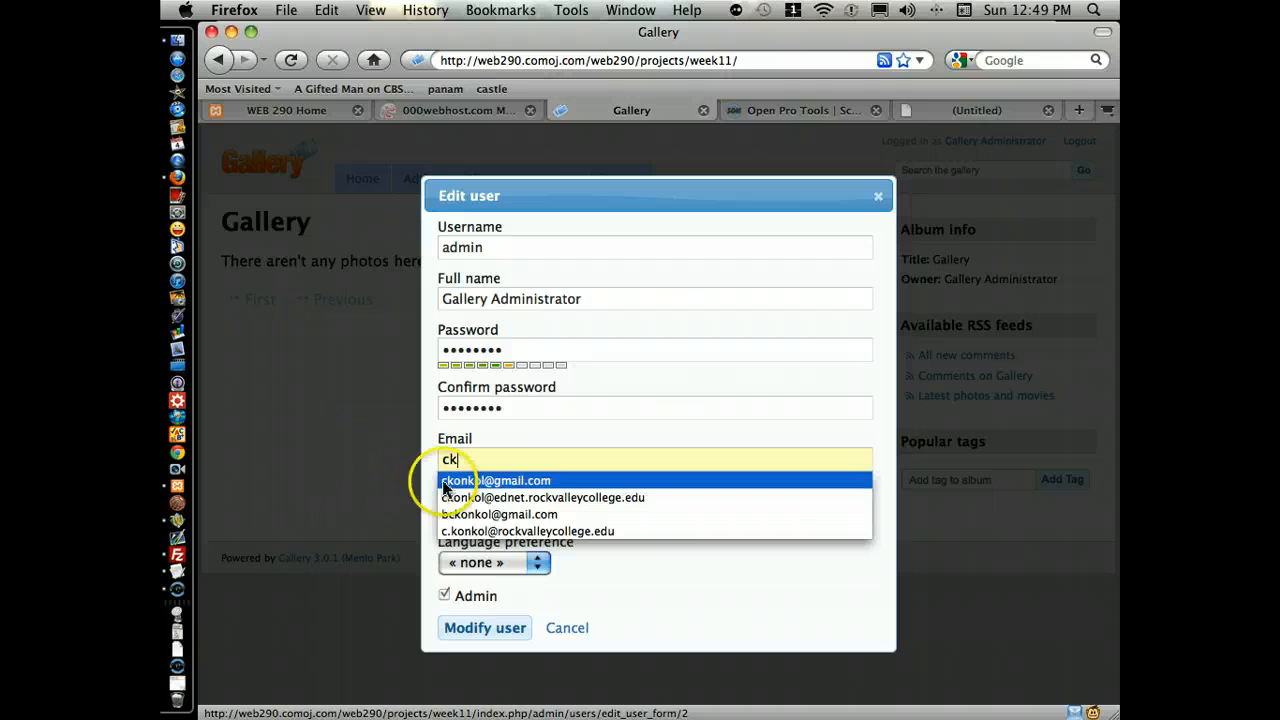
pyautogui.click(447, 486)
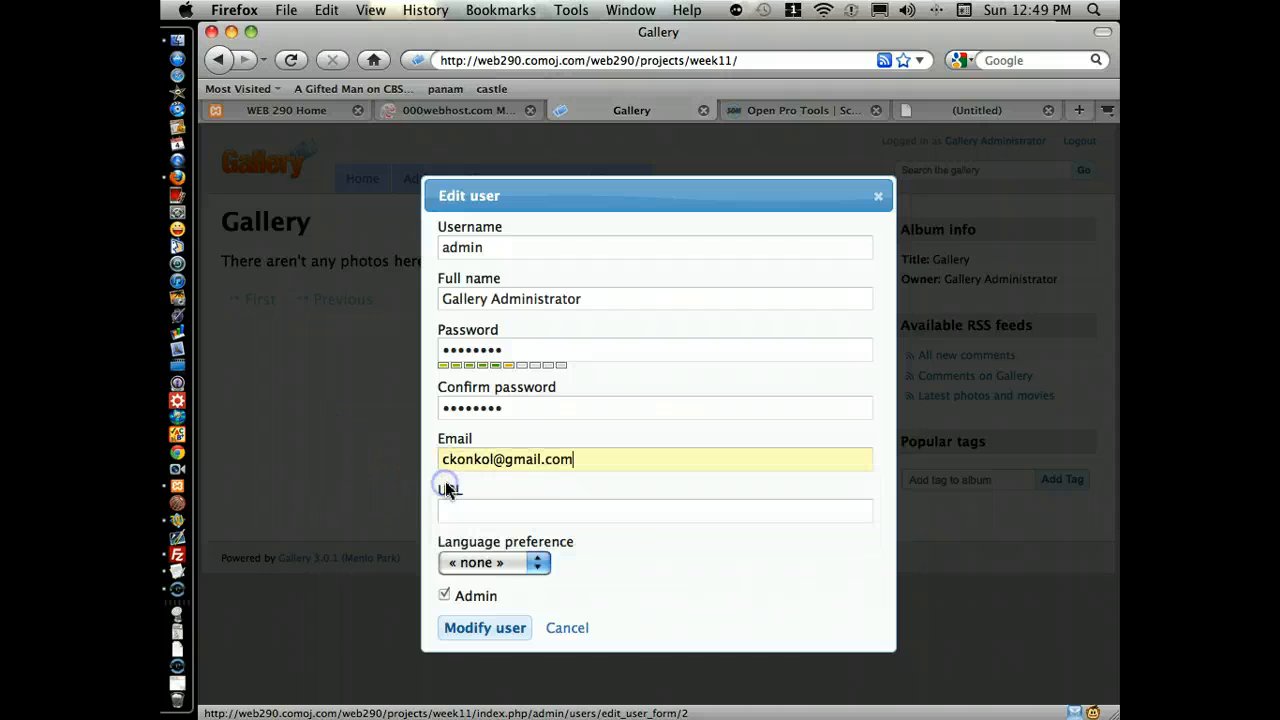
pyautogui.click(534, 563)
pyautogui.click(507, 603)
pyautogui.click(490, 627)
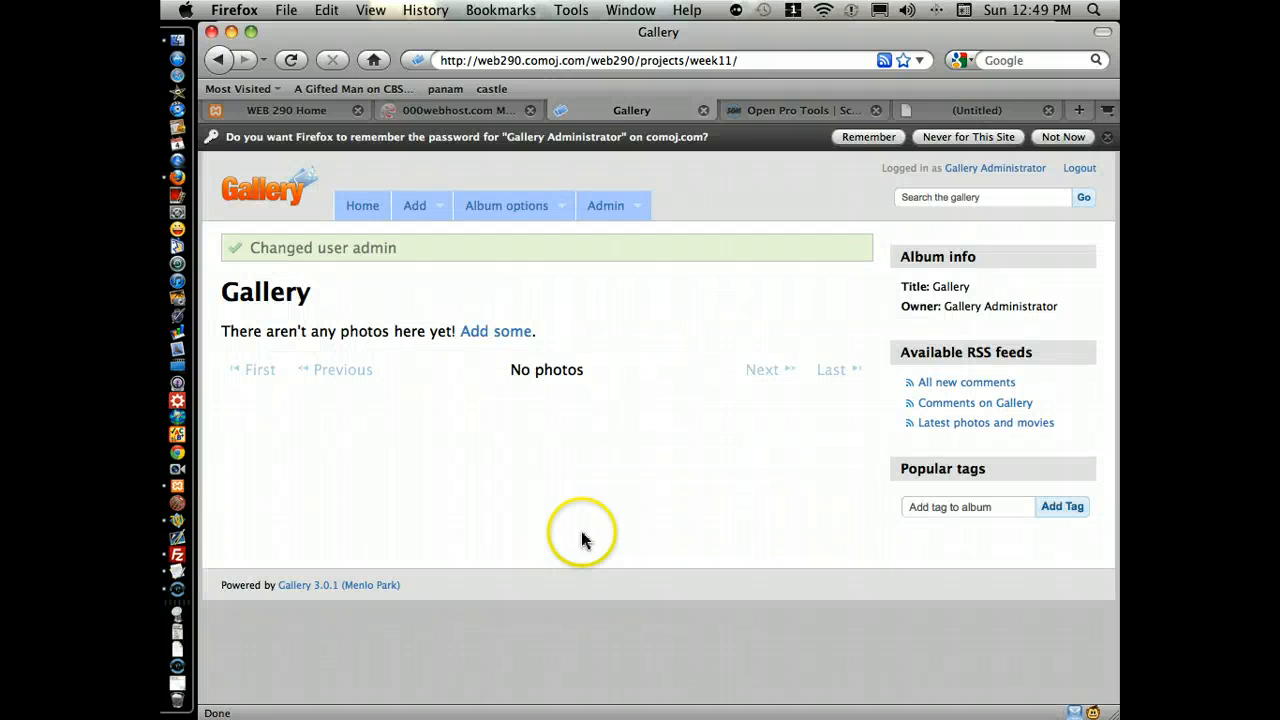
# Upload the 12.49.13 PM Desktop screenshot as the album's first photo
pyautogui.click(500, 340)
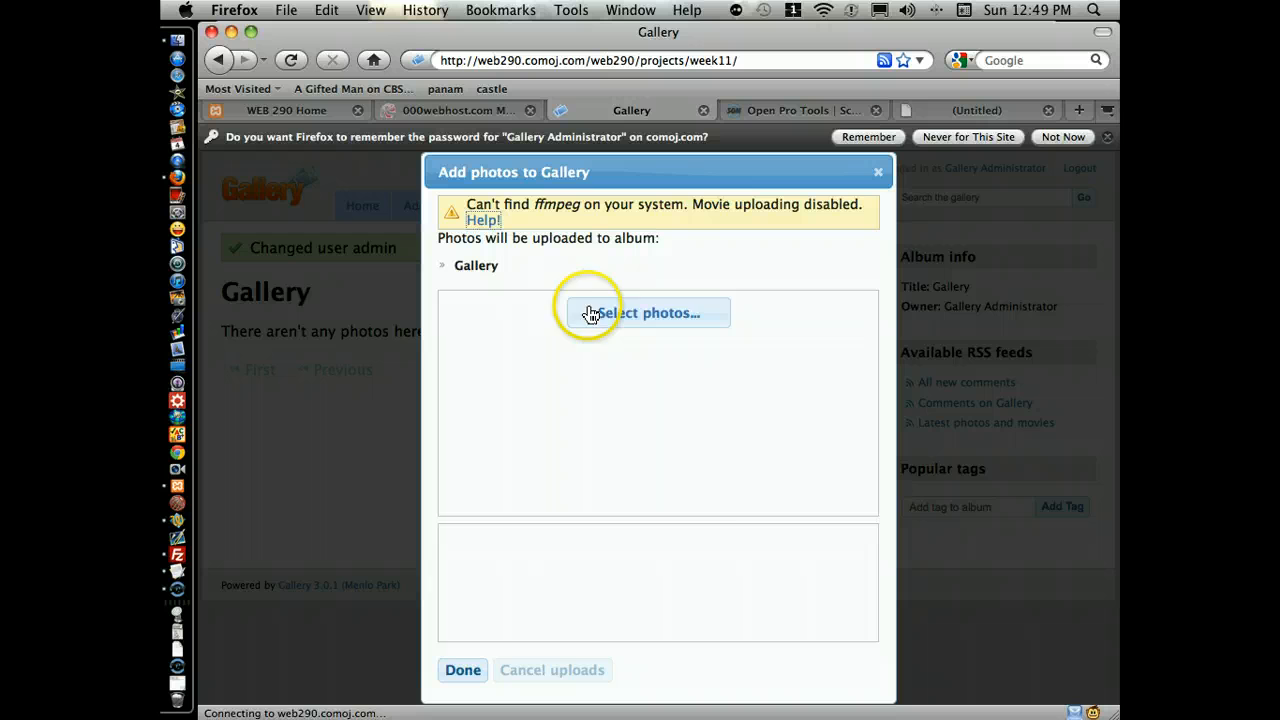
pyautogui.click(629, 315)
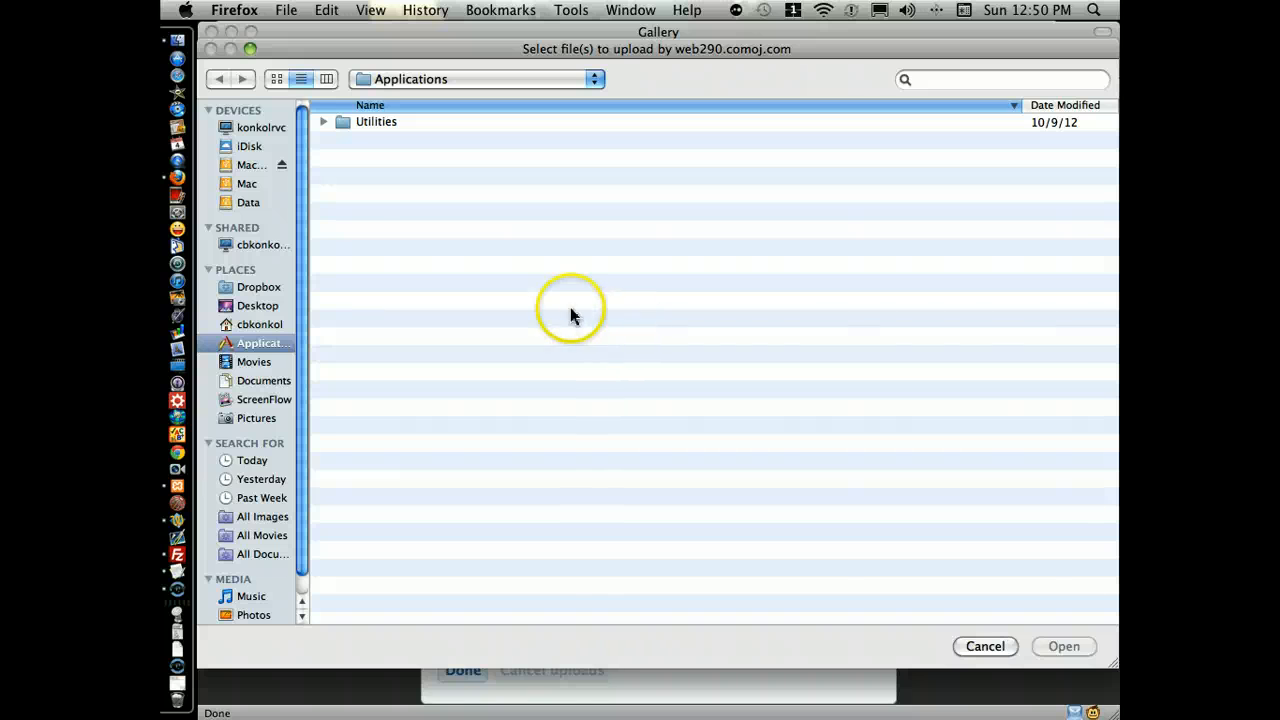
pyautogui.click(255, 306)
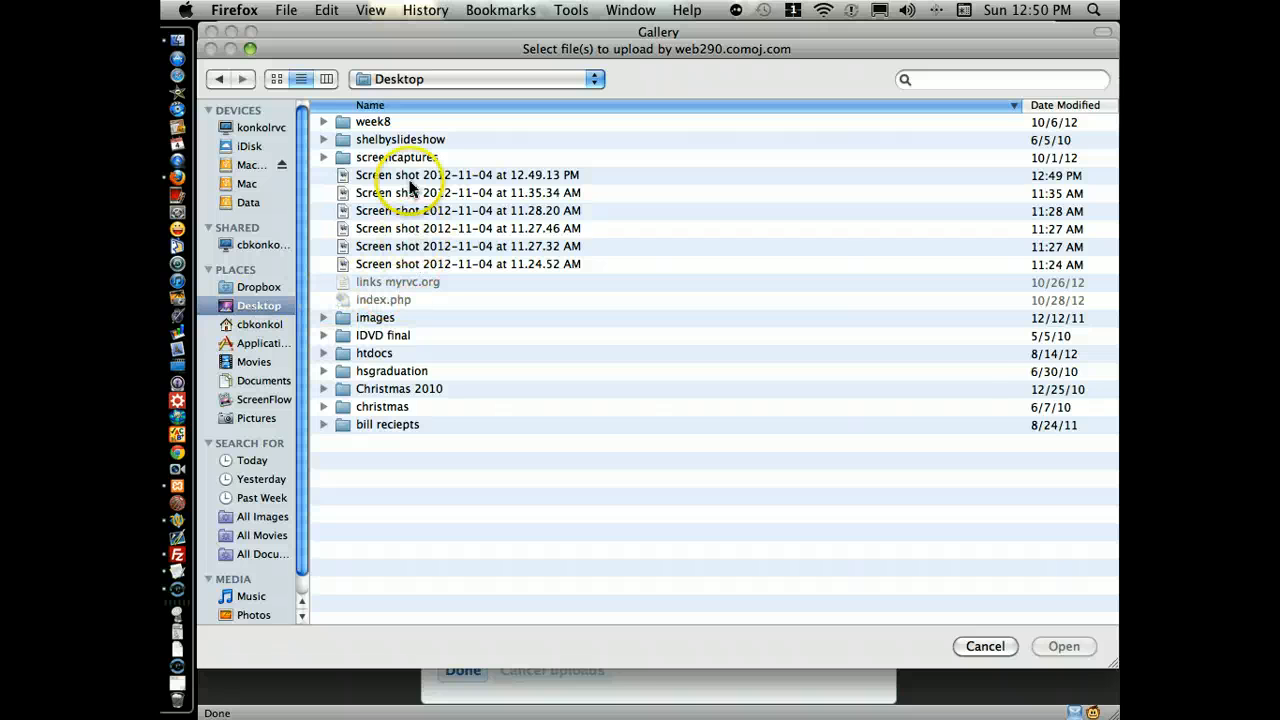
pyautogui.click(428, 175)
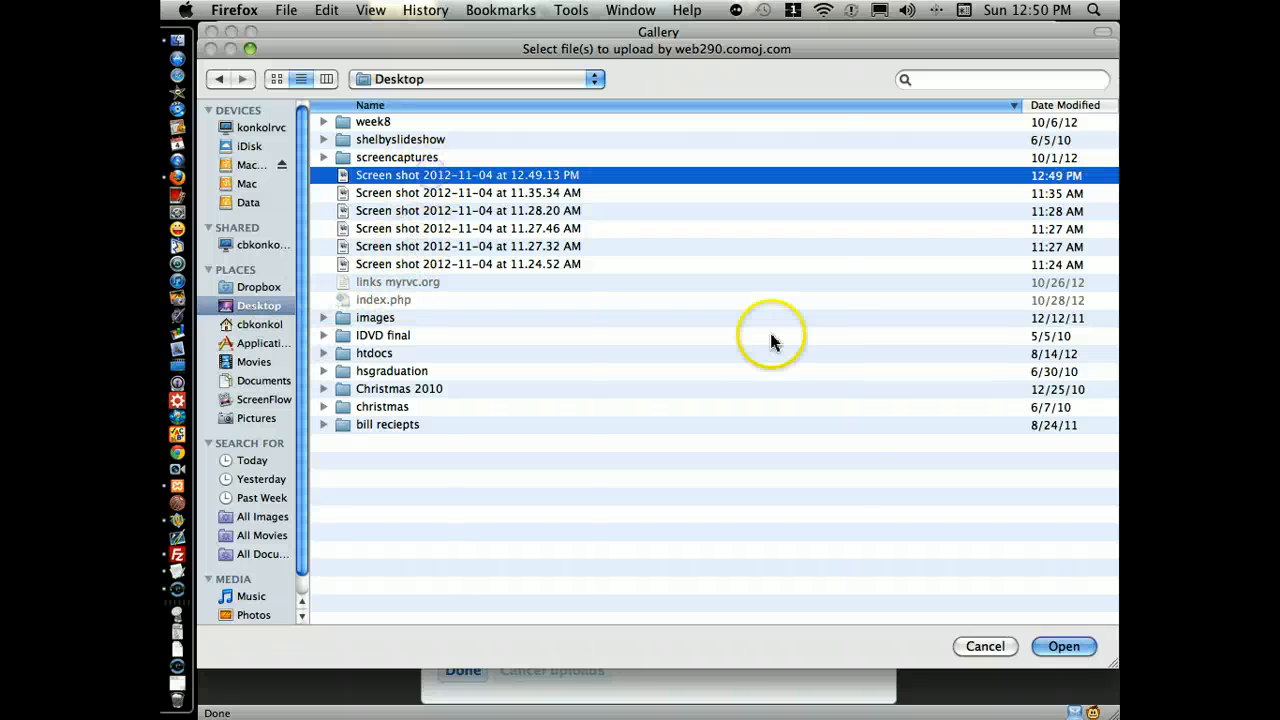
pyautogui.click(1063, 646)
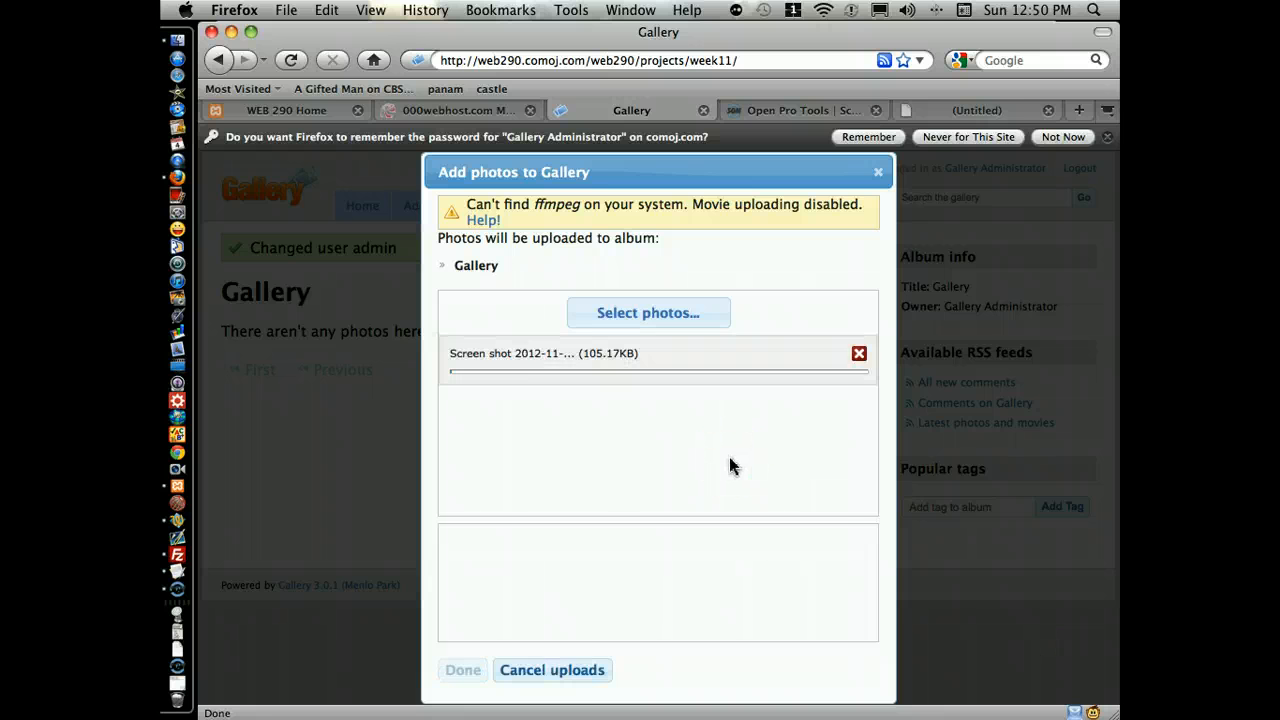
pyautogui.click(494, 660)
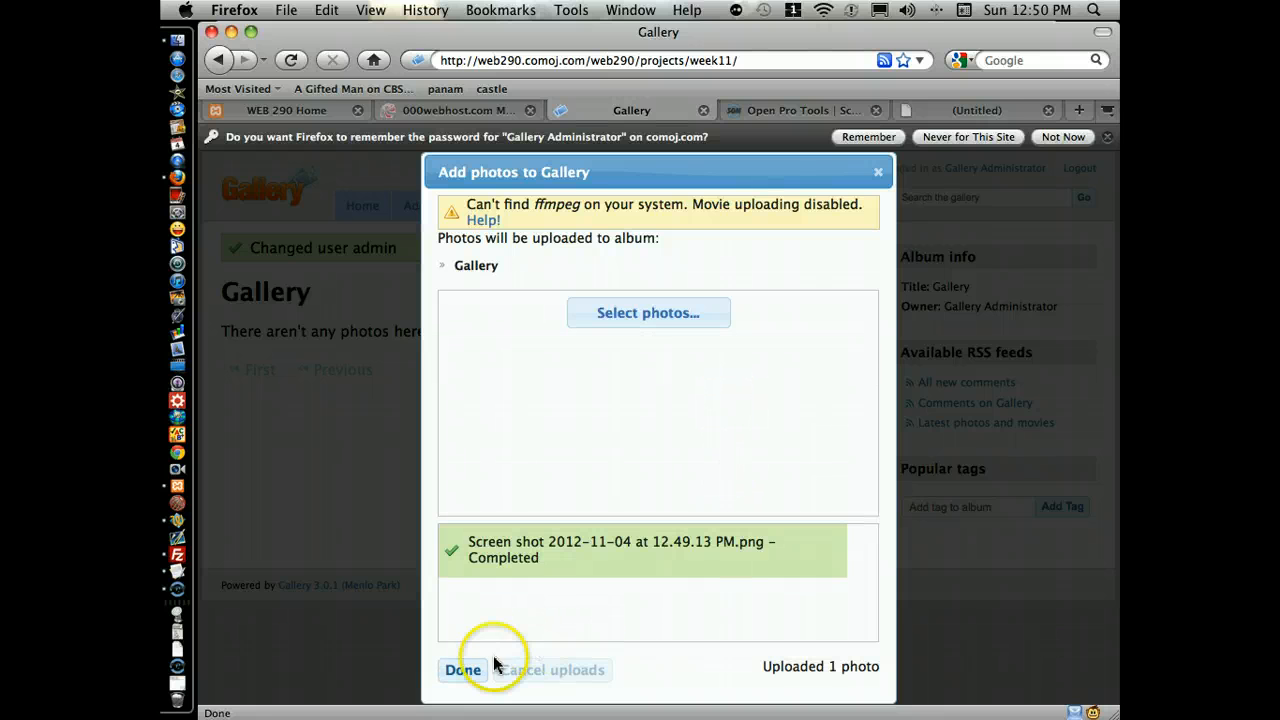
pyautogui.click(455, 671)
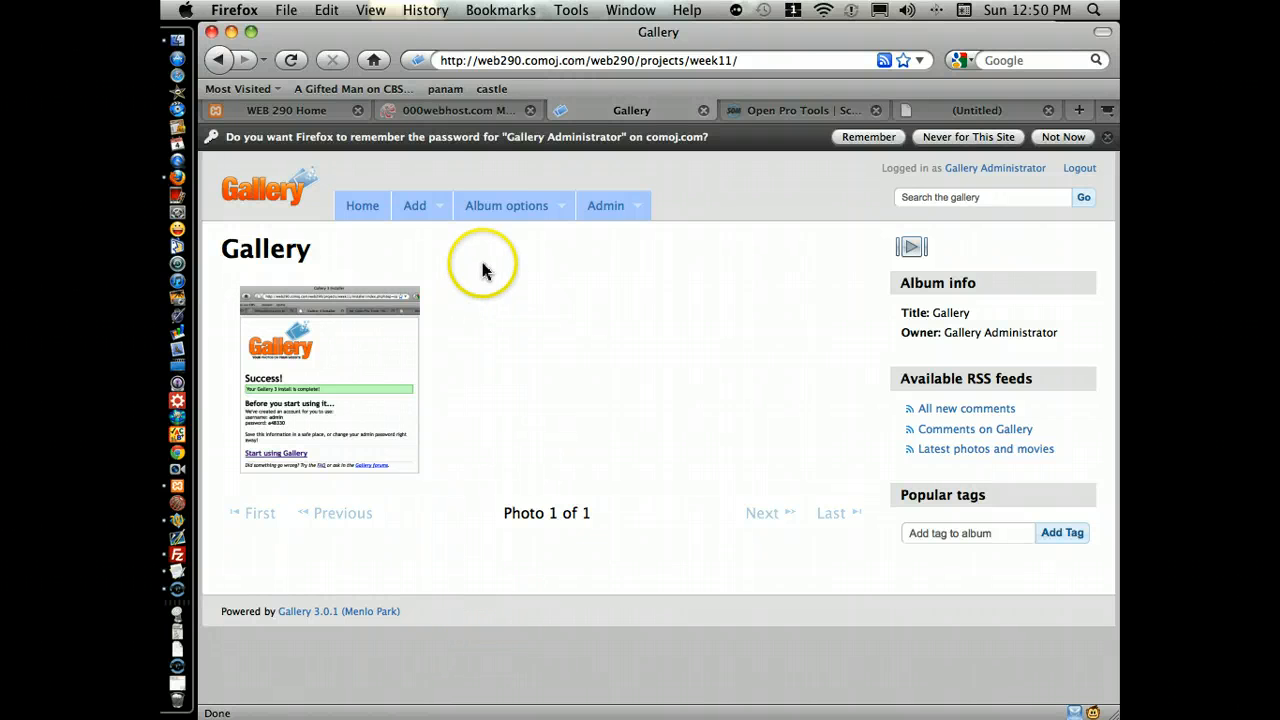
# Open the web290.comoj.com control panel from the account's domain list
pyautogui.click(460, 112)
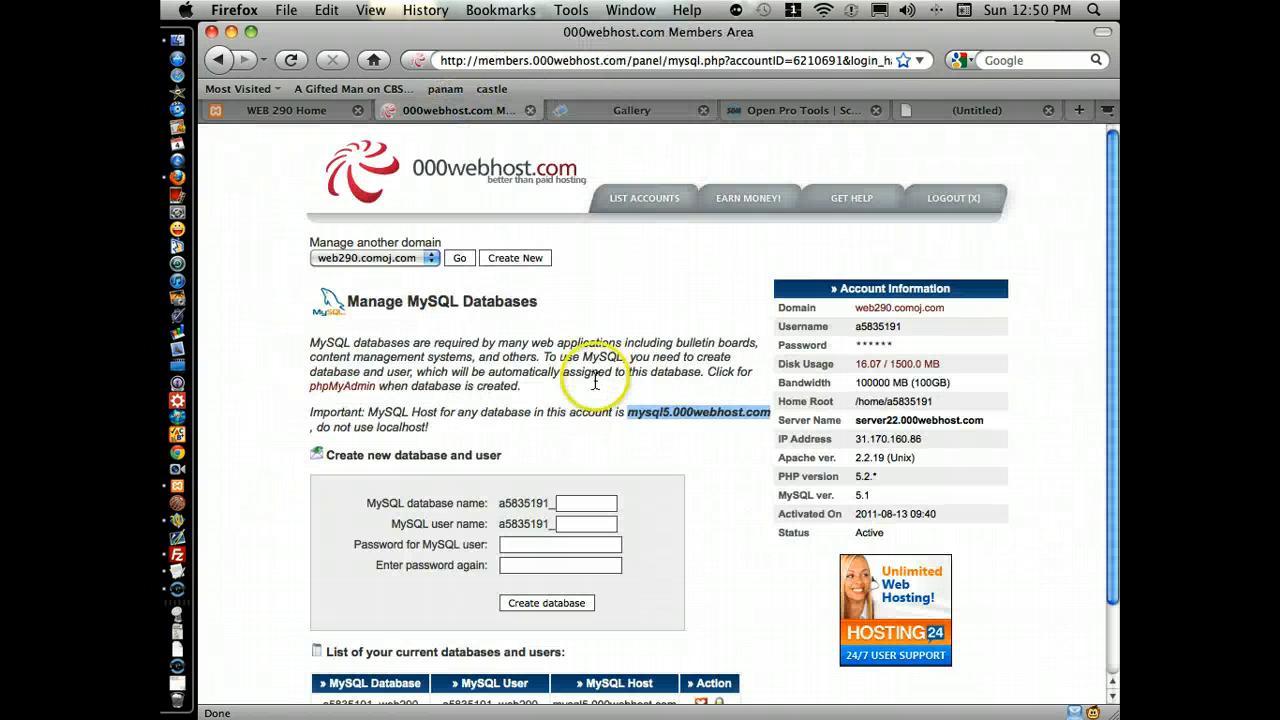
pyautogui.click(632, 204)
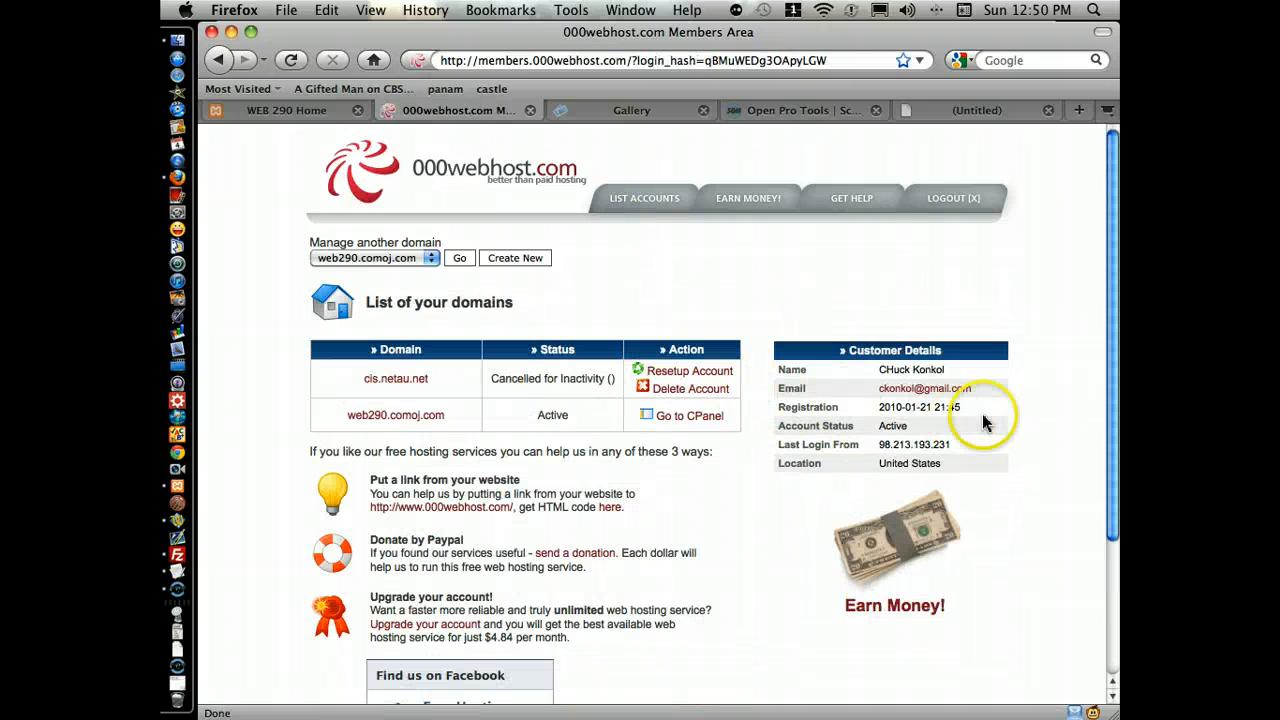
pyautogui.scroll(-1, 1117, 455)
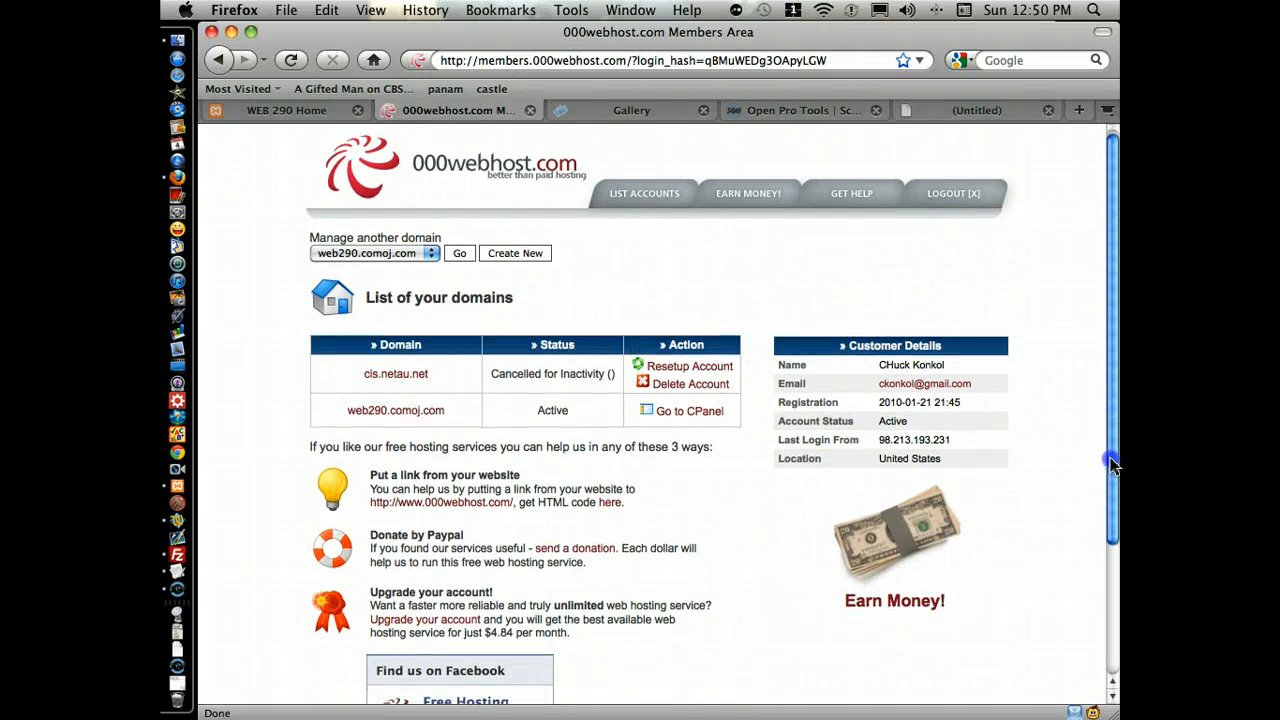
pyautogui.click(671, 416)
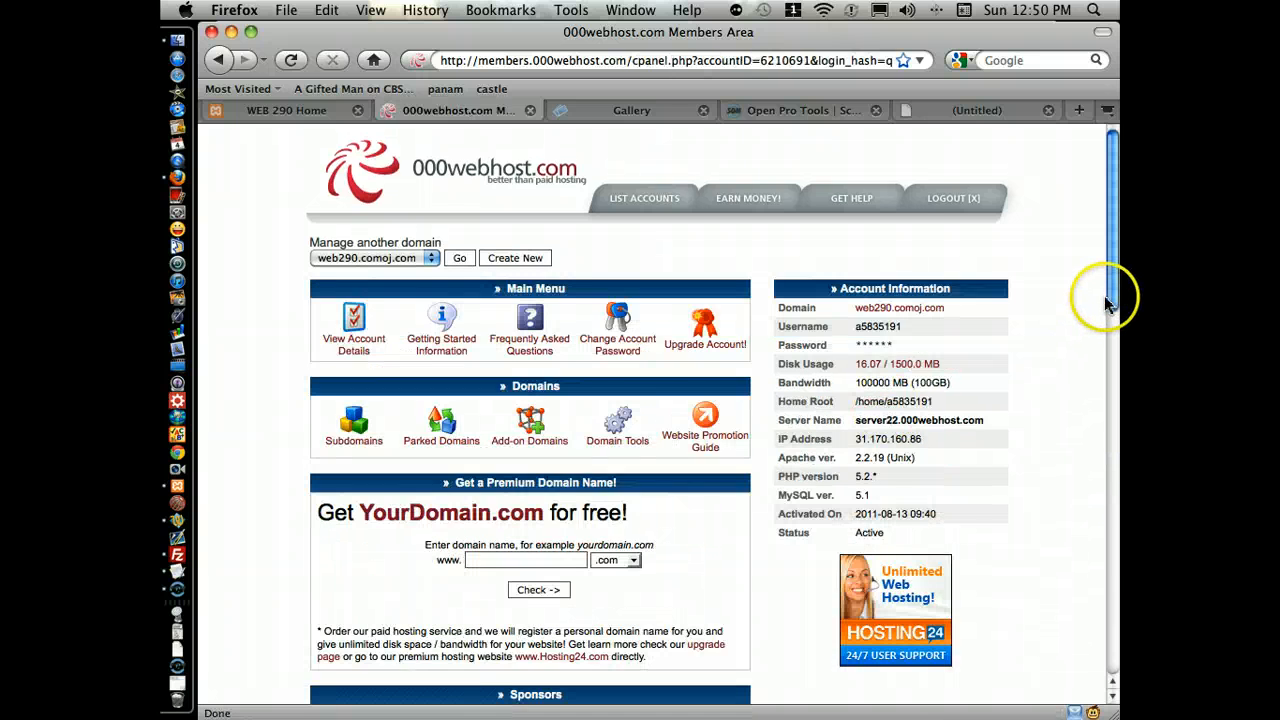
pyautogui.moveTo(1106, 294); pyautogui.dragTo(1120, 500)
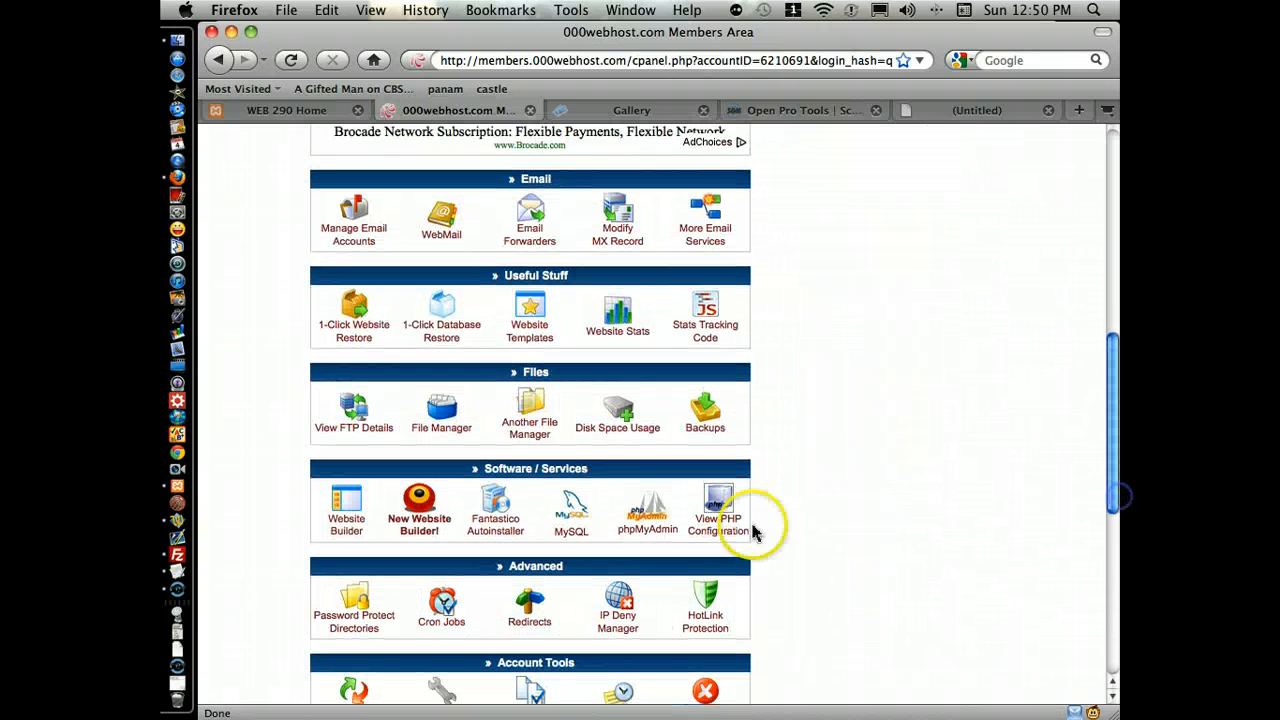
# Visit the phpMyAdmin access page, then return and open MySQL database management
pyautogui.click(636, 522)
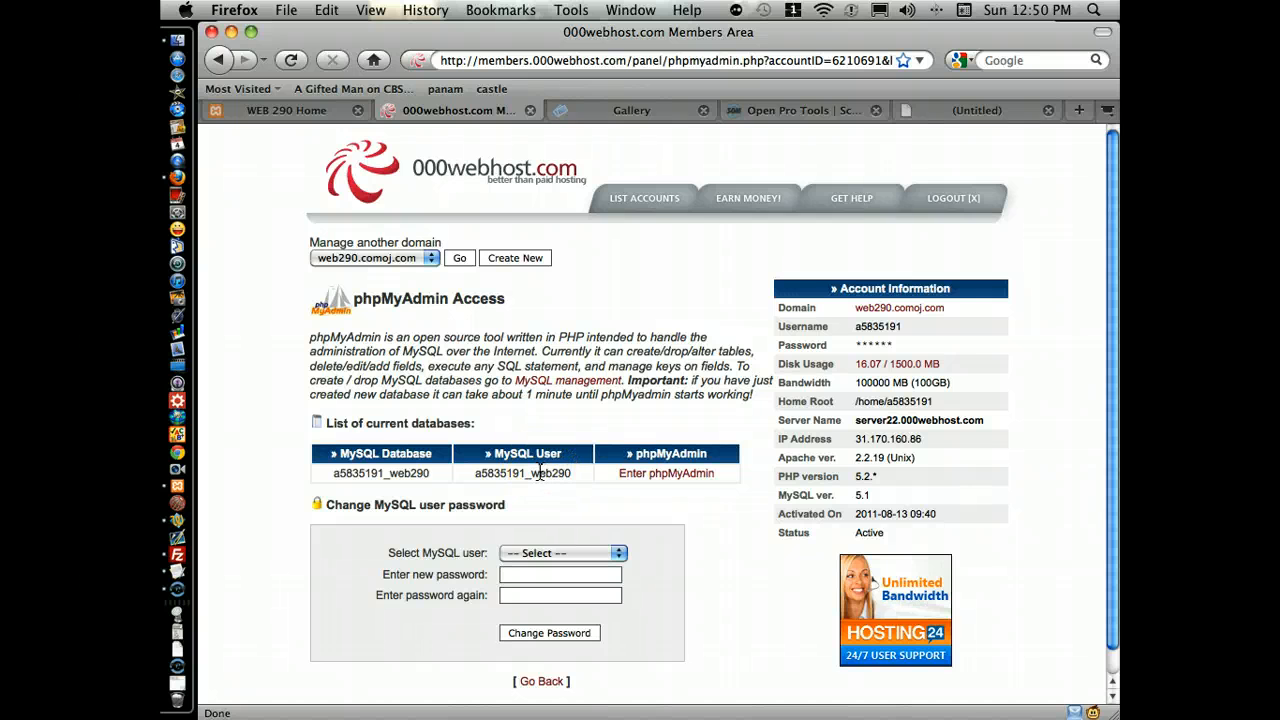
pyautogui.click(220, 60)
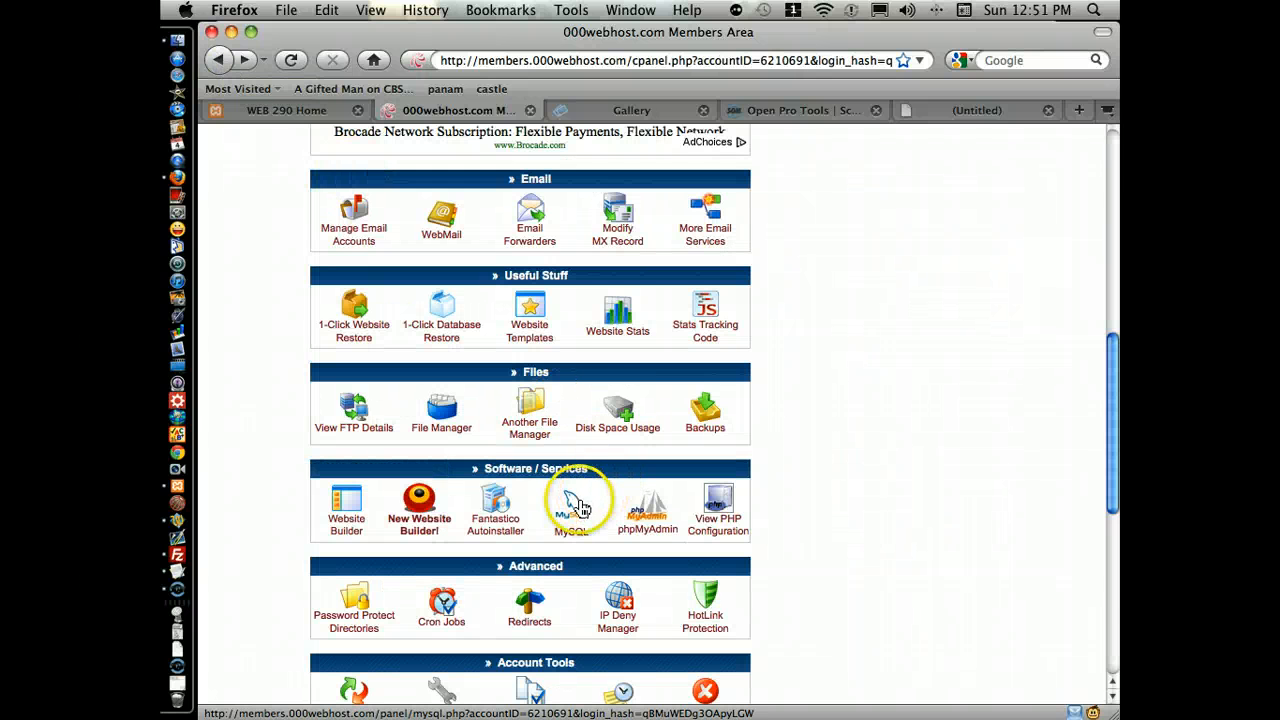
pyautogui.click(571, 507)
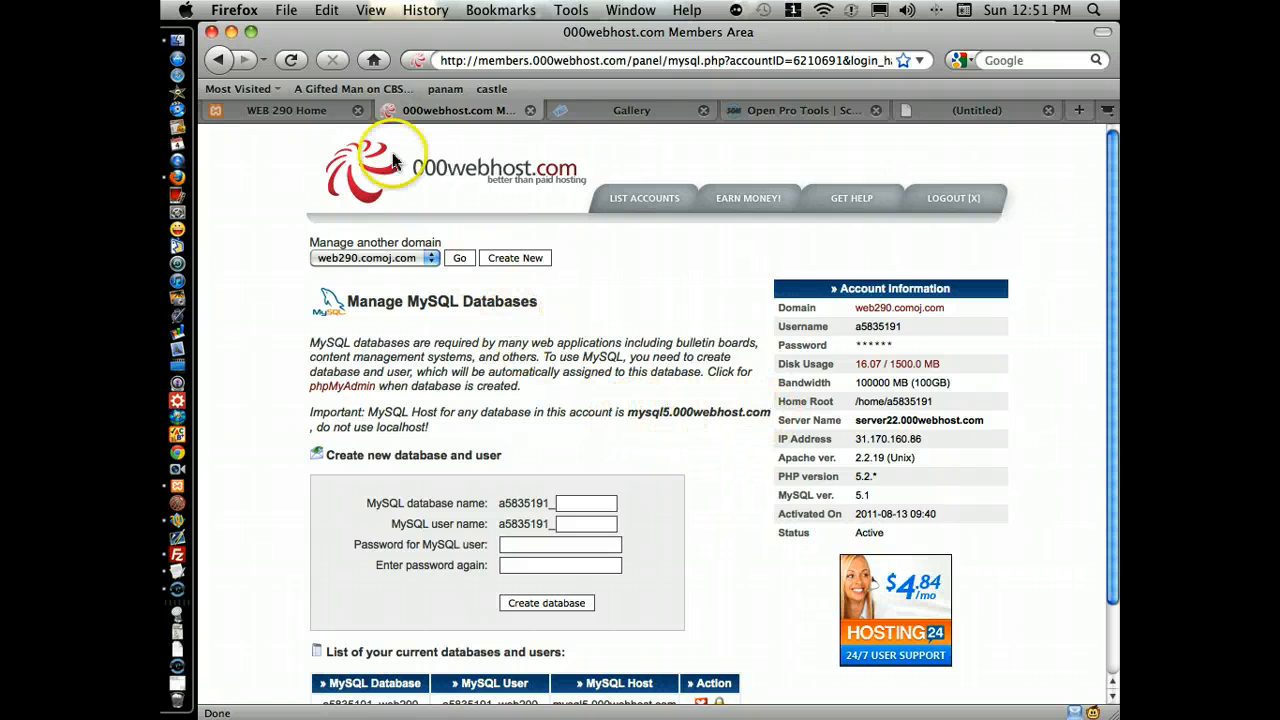
# In FileZilla, open the remote week11 folder under public_html/web290/projects
pyautogui.click(189, 553)
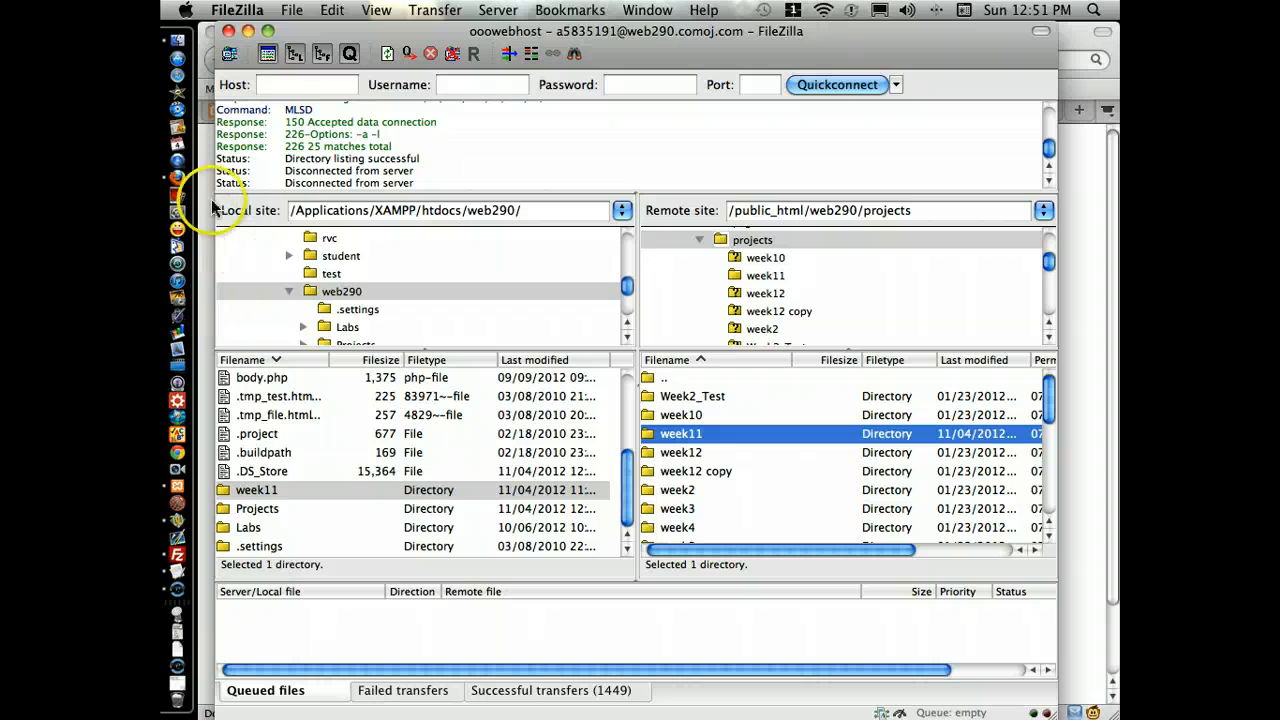
pyautogui.click(773, 278)
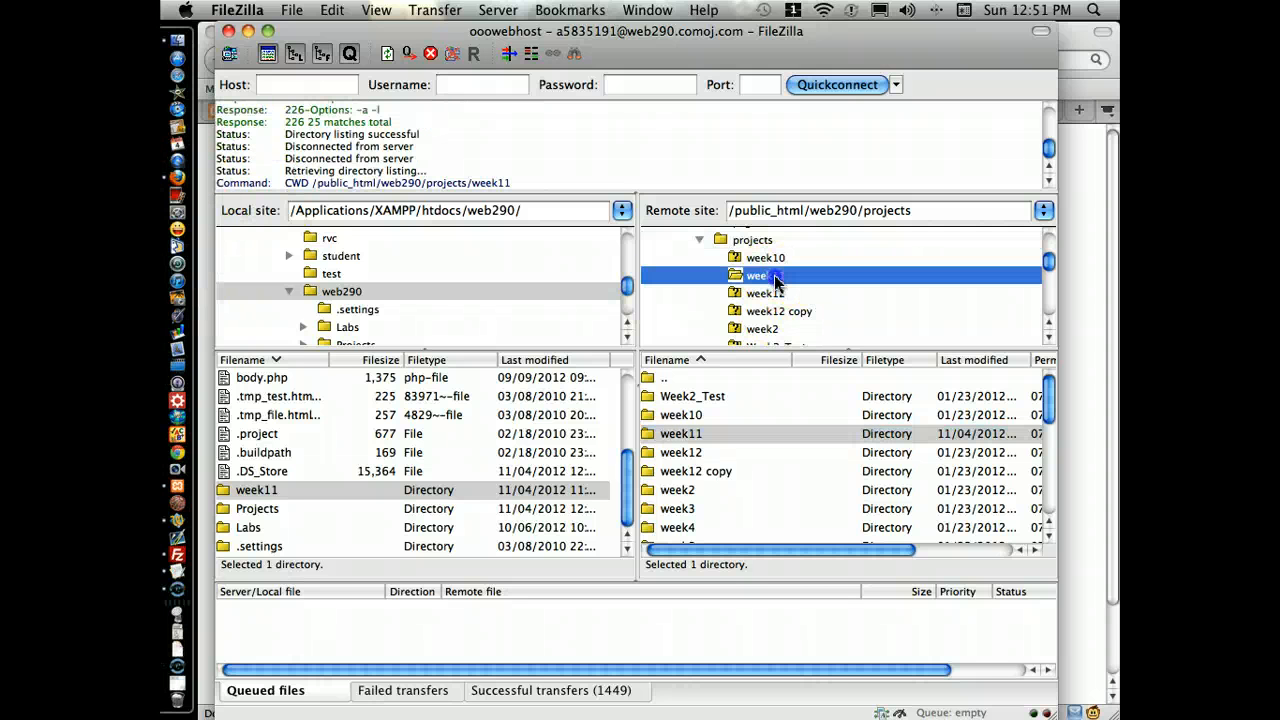